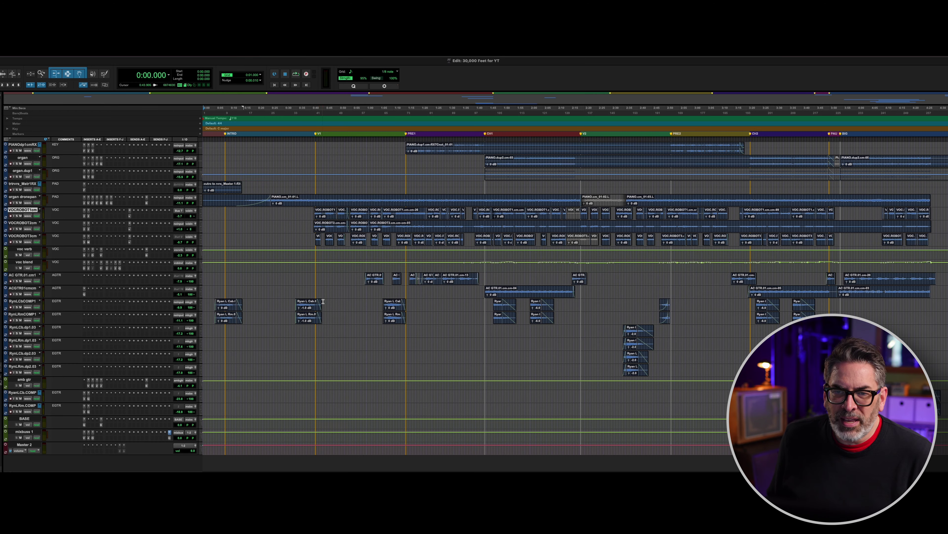
- Look through all tracks of the session, from the drums down to the mix bus and master
scroll(328, 351, up, 20)
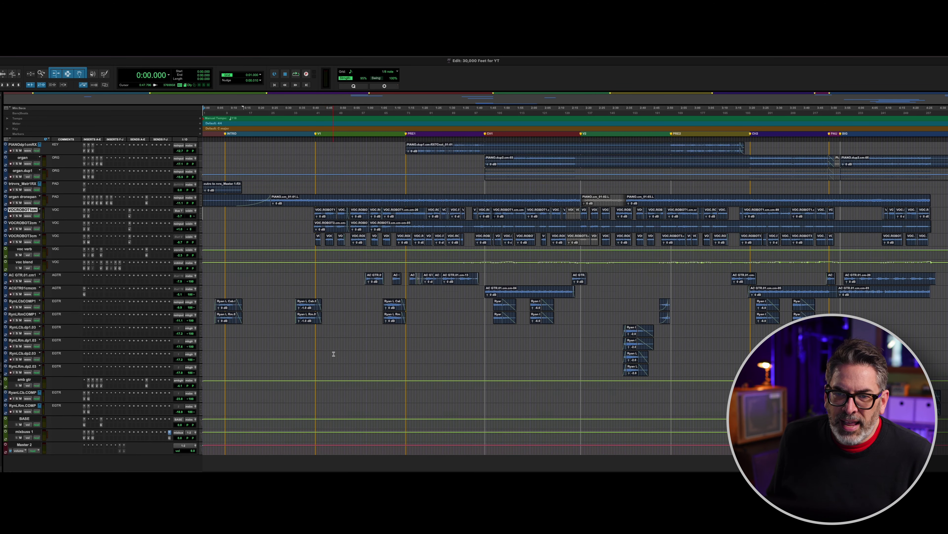
scroll(338, 360, up, 1)
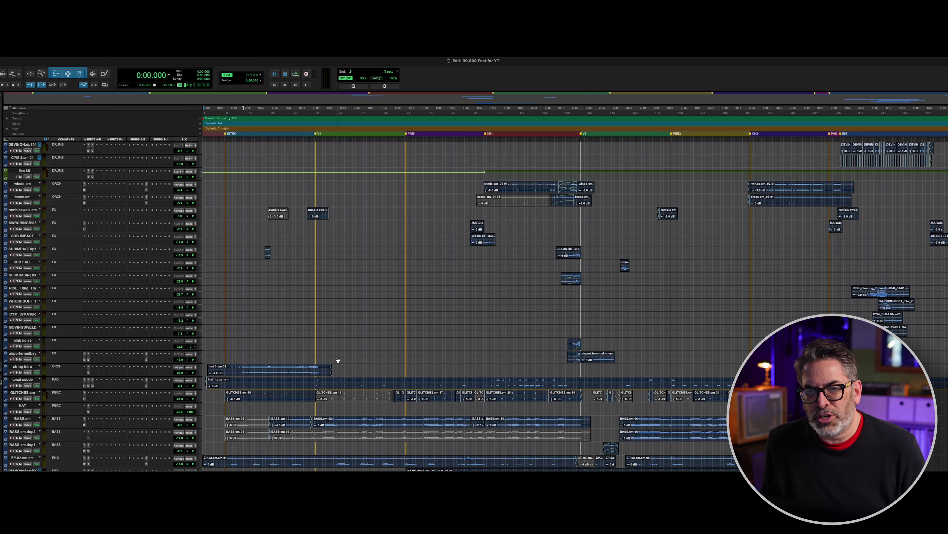
scroll(339, 365, down, 15)
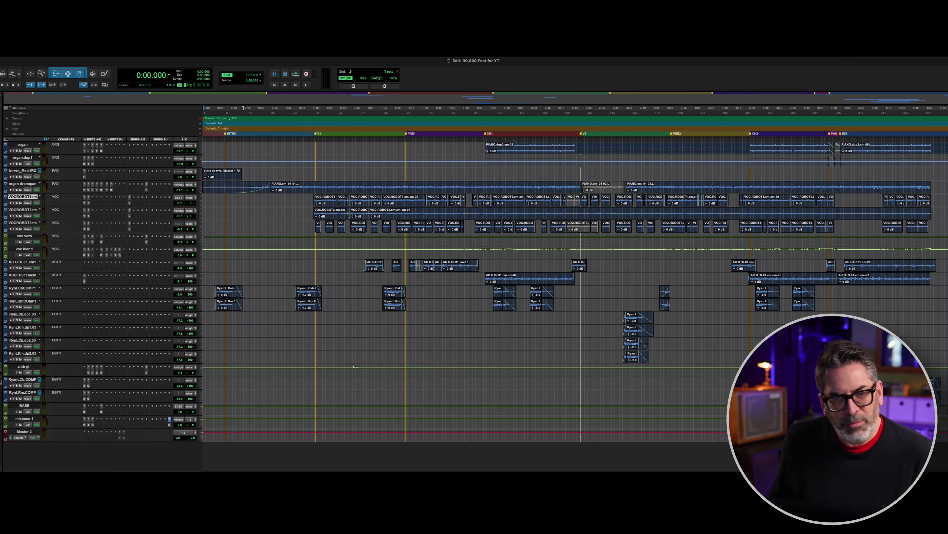
scroll(357, 370, up, 15)
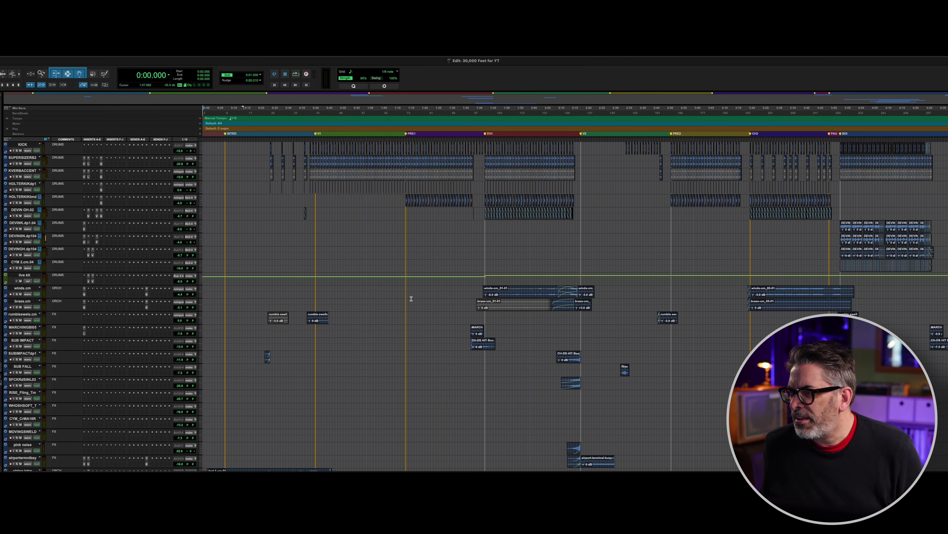
scroll(429, 314, down, 20)
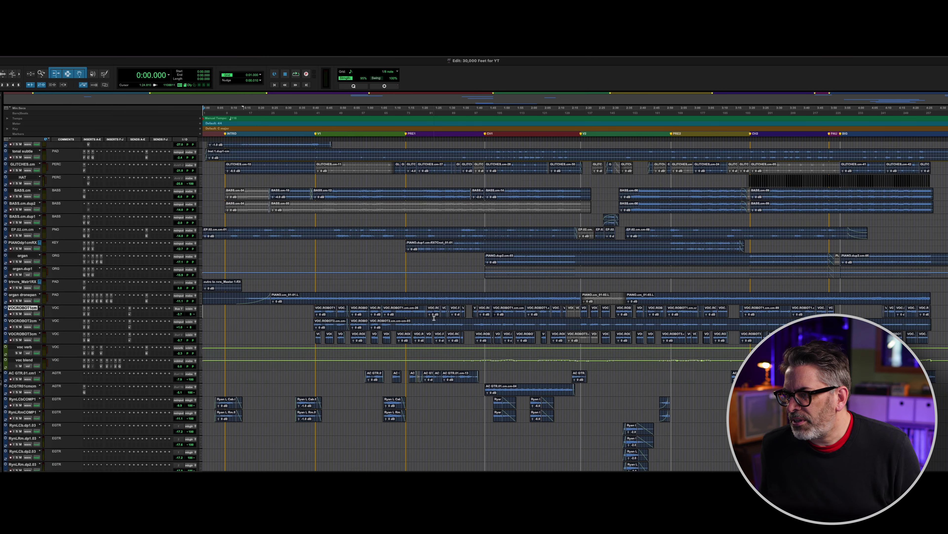
scroll(435, 318, down, 6)
scroll(452, 328, up, 12)
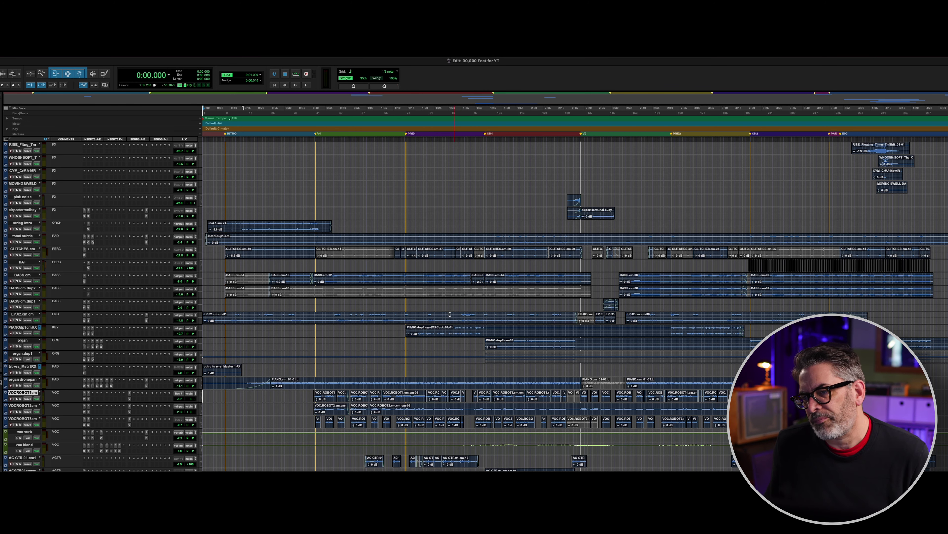
scroll(454, 312, up, 18)
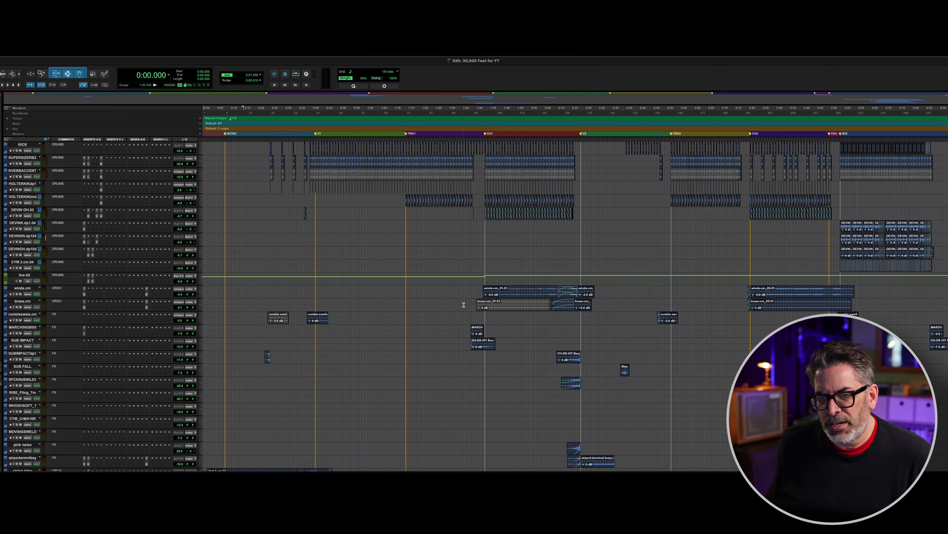
scroll(463, 304, down, 7)
scroll(463, 305, down, 18)
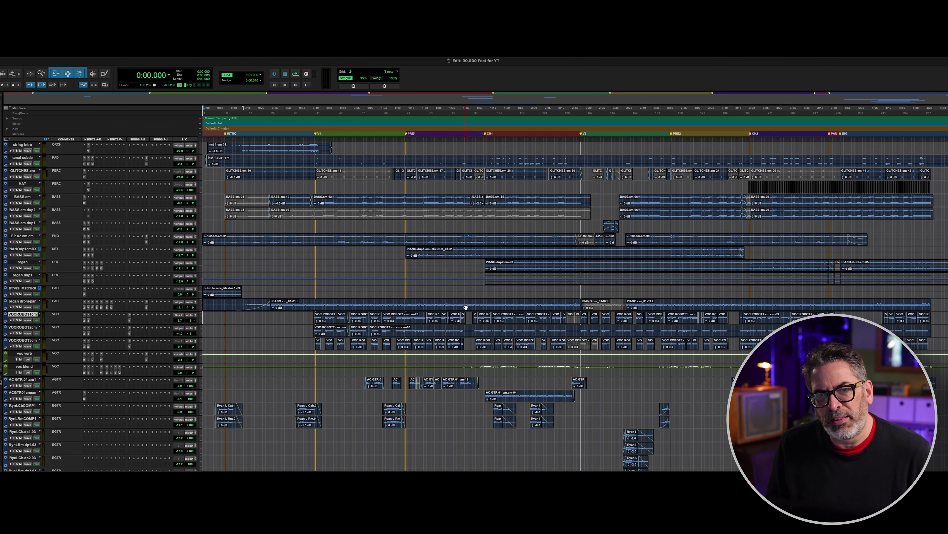
scroll(465, 306, up, 5)
scroll(463, 304, down, 5)
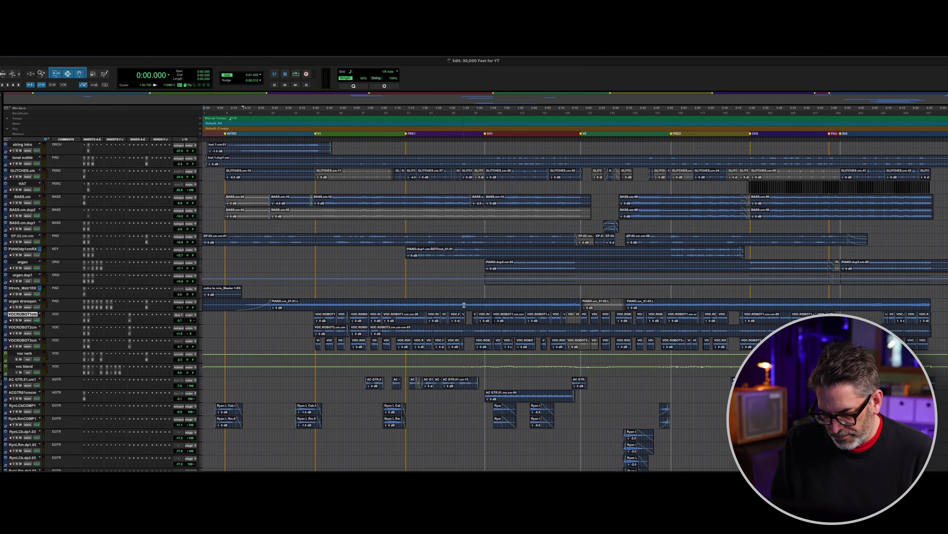
scroll(464, 304, down, 9)
- Start playback from the beginning of the song and enlarge the height of all tracks so their inserts are readable
key(space)
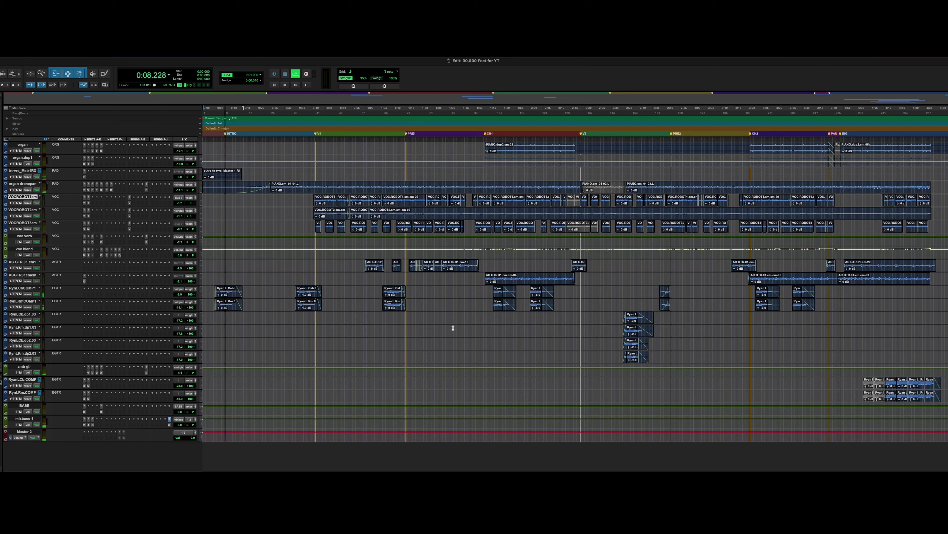
scroll(452, 325, up, 3)
scroll(430, 323, up, 8)
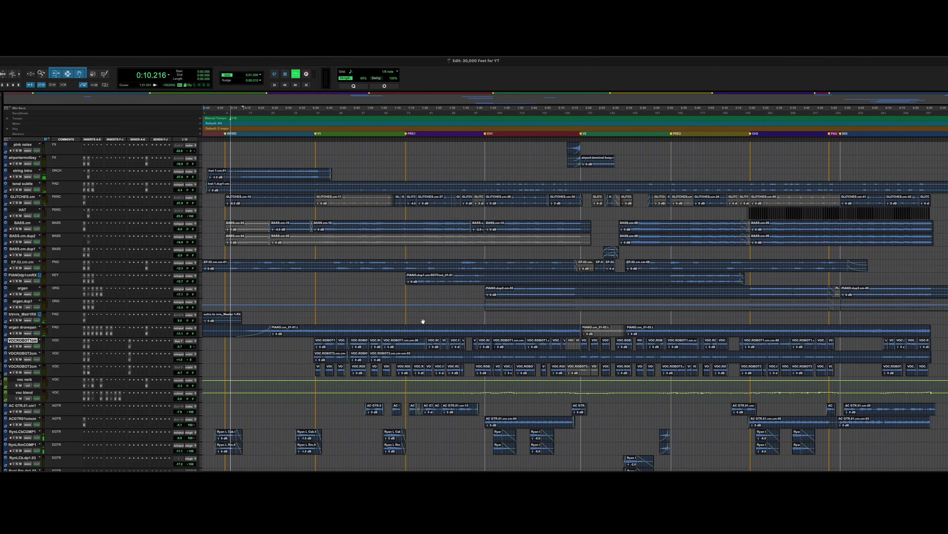
click(198, 254)
alt+click(209, 265)
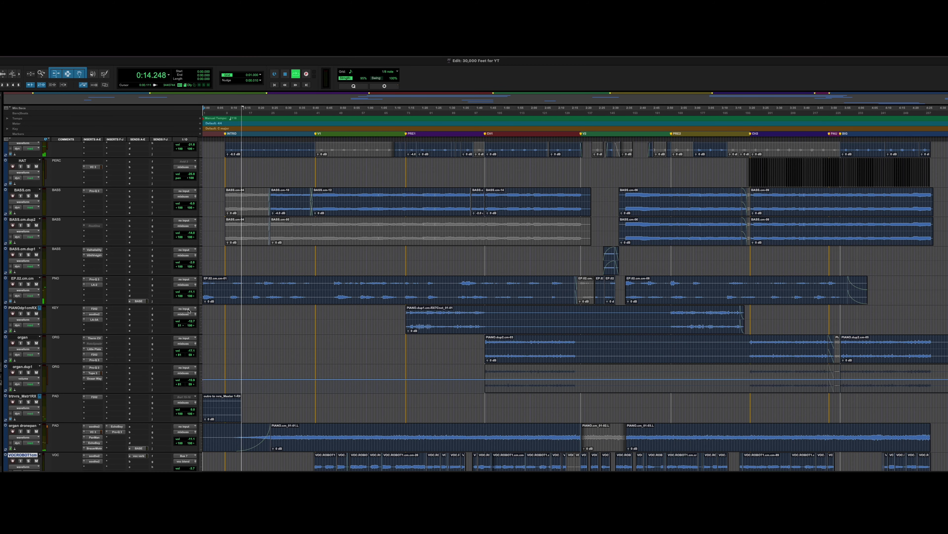
- Select the BASE track near the end of the session and inspect its Pro-Q 3 equalizer curve
scroll(188, 310, down, 3)
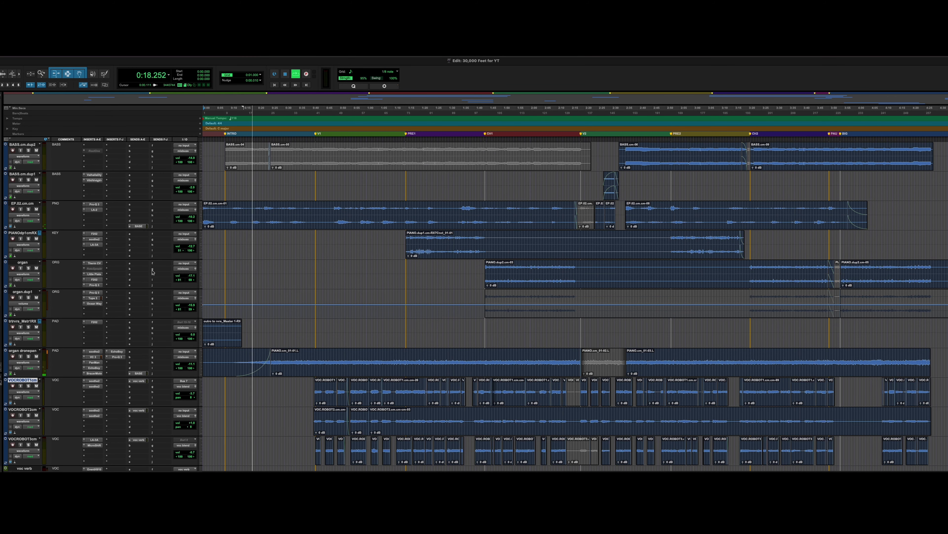
scroll(152, 272, down, 6)
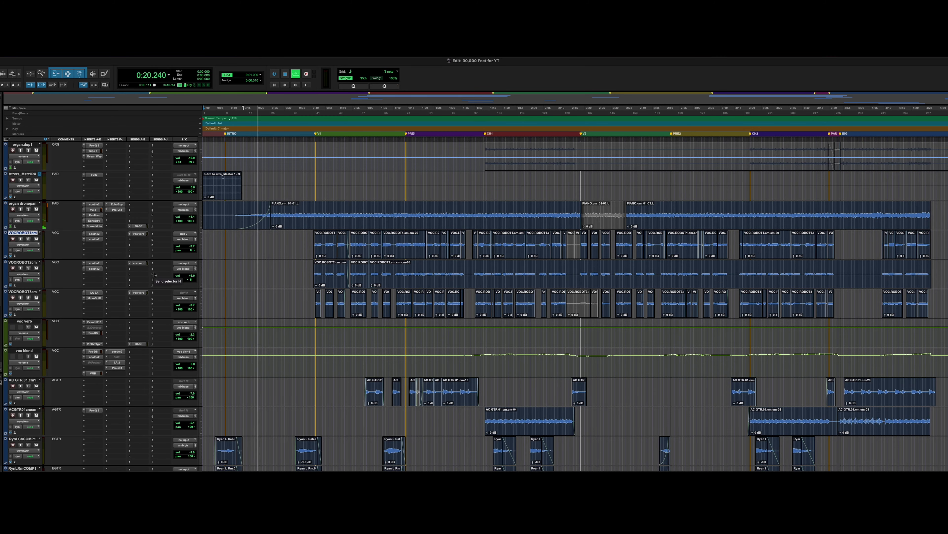
scroll(154, 274, down, 3)
scroll(154, 274, down, 3)
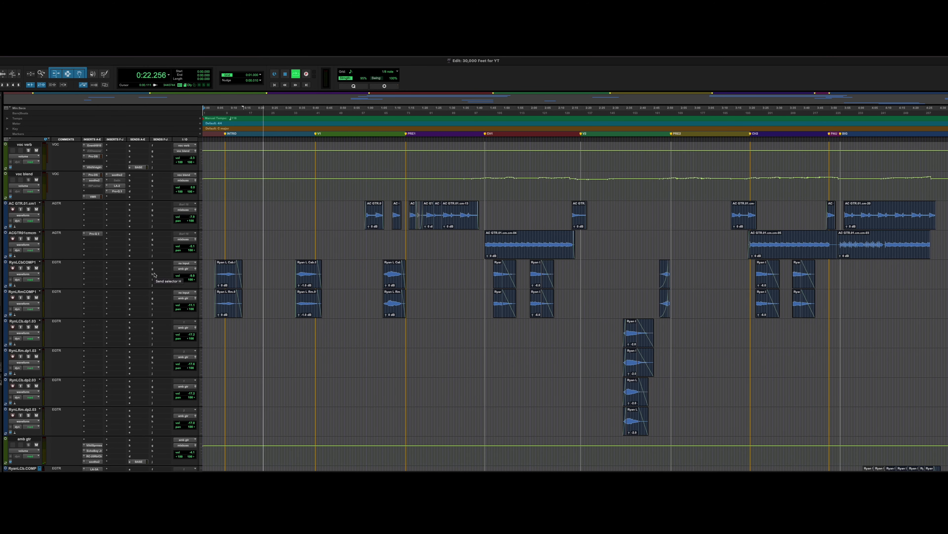
scroll(154, 275, down, 4)
scroll(154, 275, down, 2)
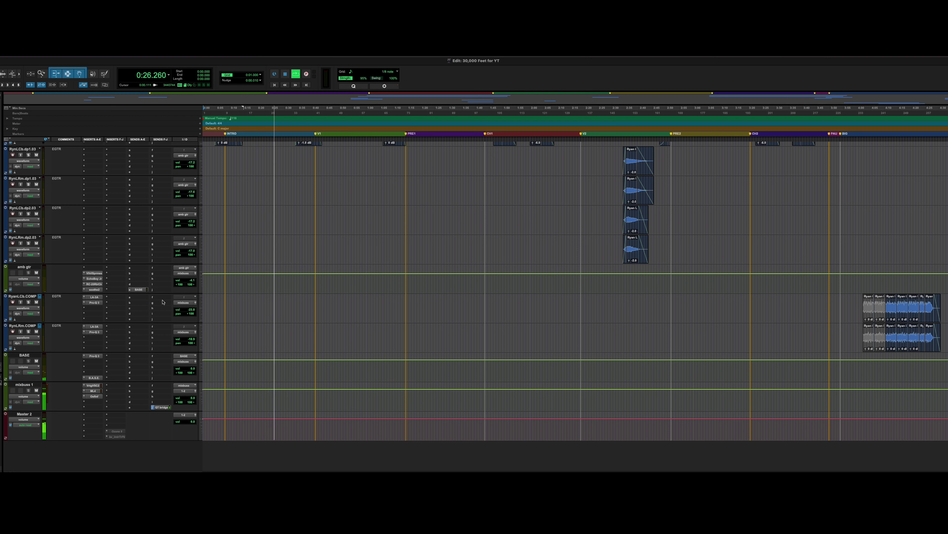
click(25, 355)
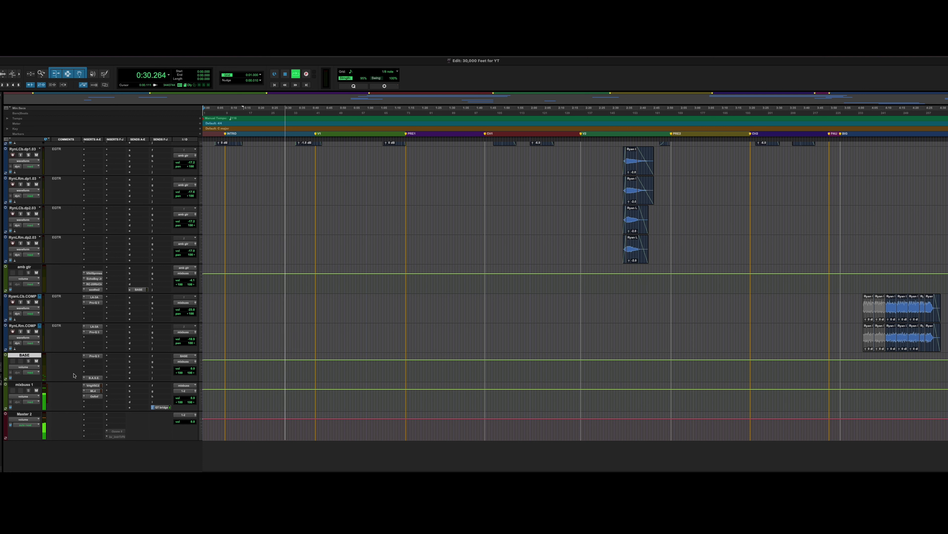
click(36, 361)
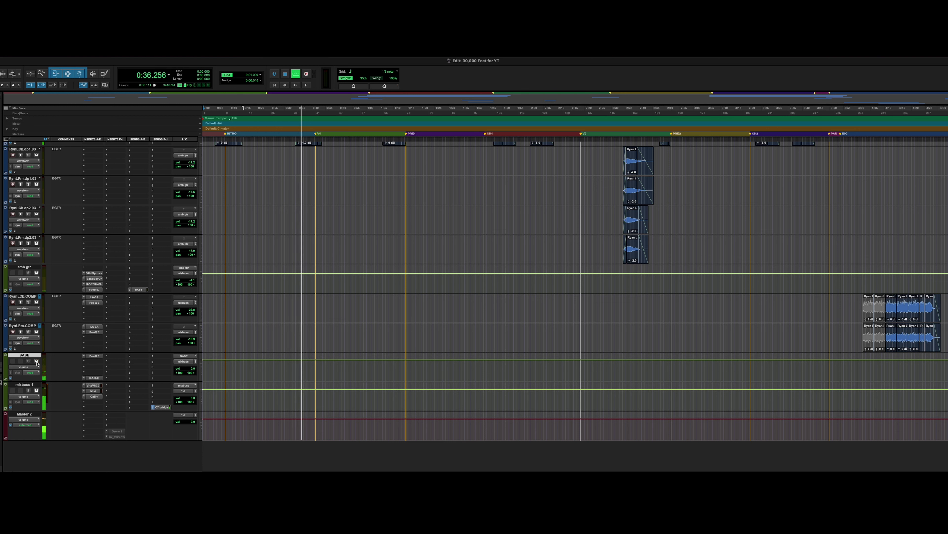
click(94, 355)
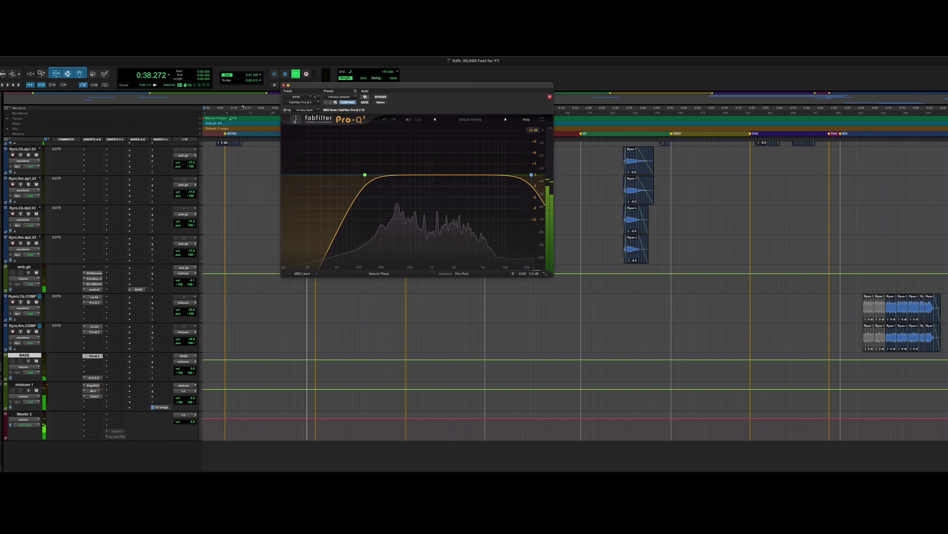
click(283, 86)
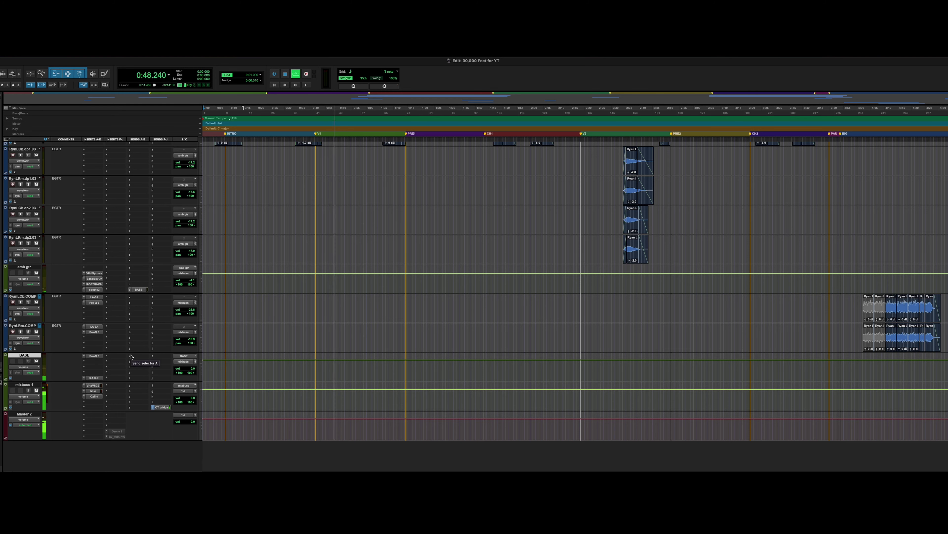
- Select the first VOCROBOT vocal track and inspect the settings of its second soothe2 insert
scroll(131, 356, up, 10)
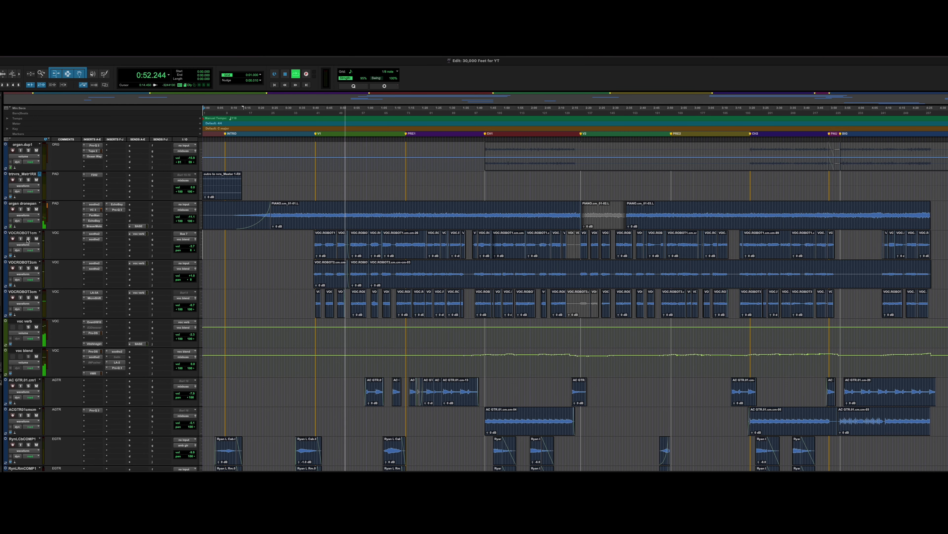
click(30, 233)
click(93, 239)
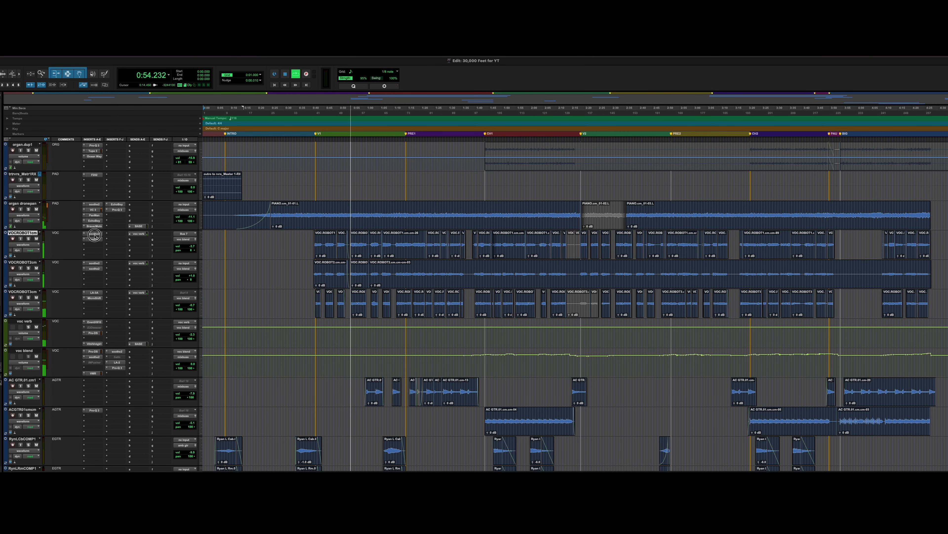
click(95, 239)
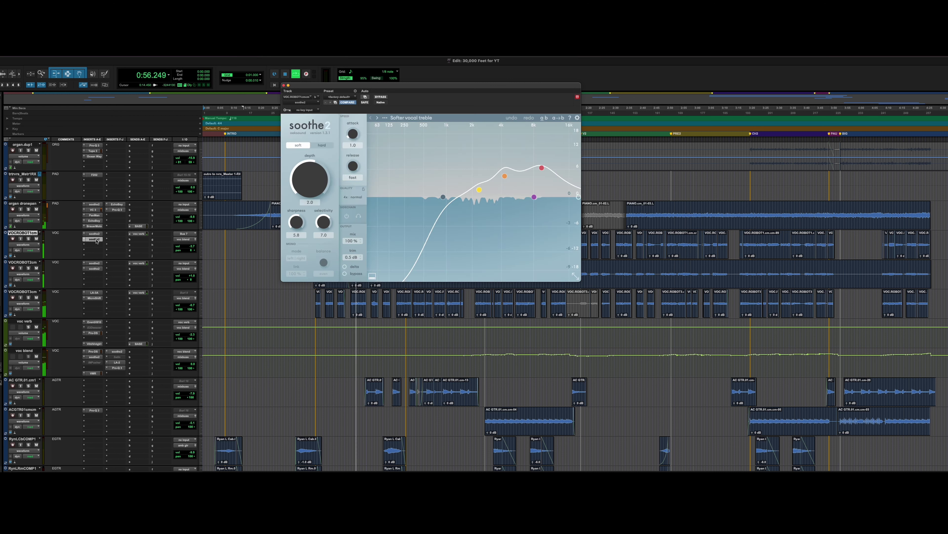
click(283, 85)
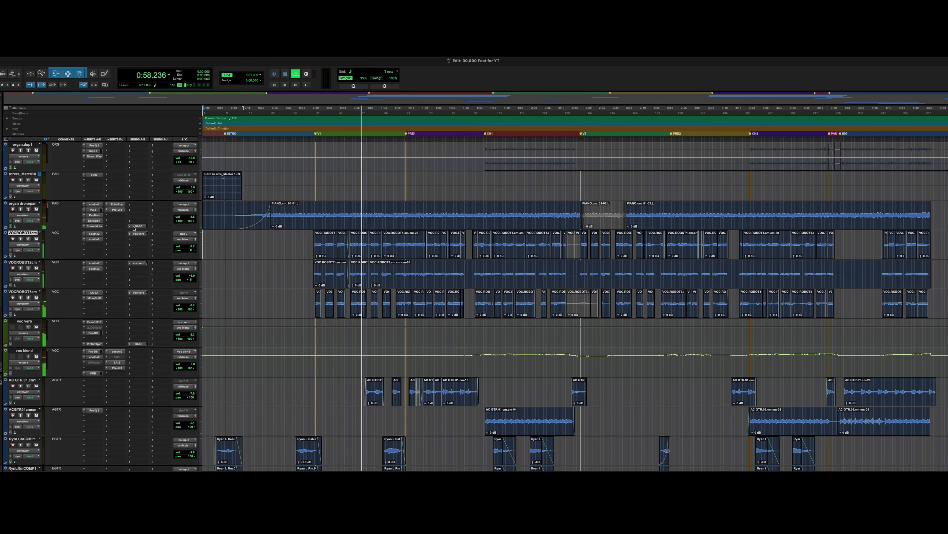
- Inspect the soothe2 settings on the second VOCROBOT vocal track, then close the plug-in
click(96, 263)
click(94, 268)
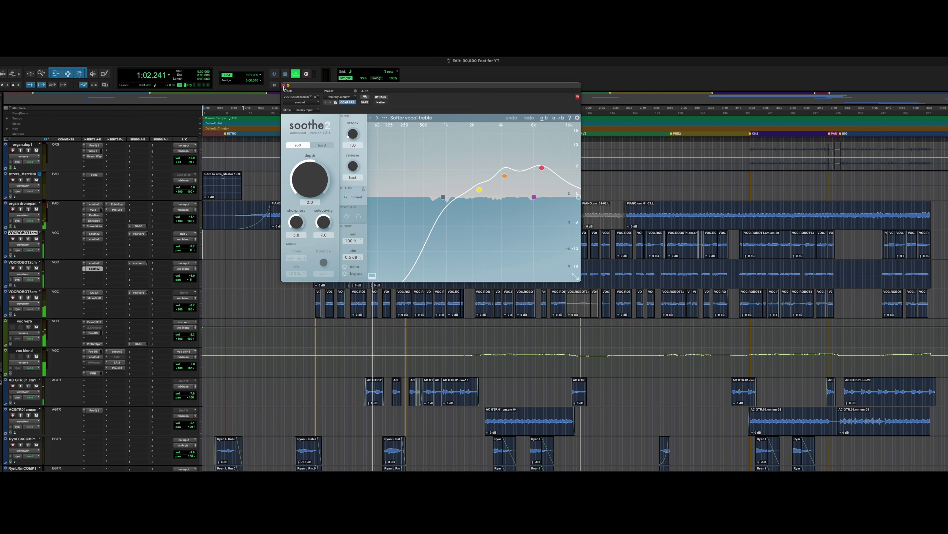
click(283, 86)
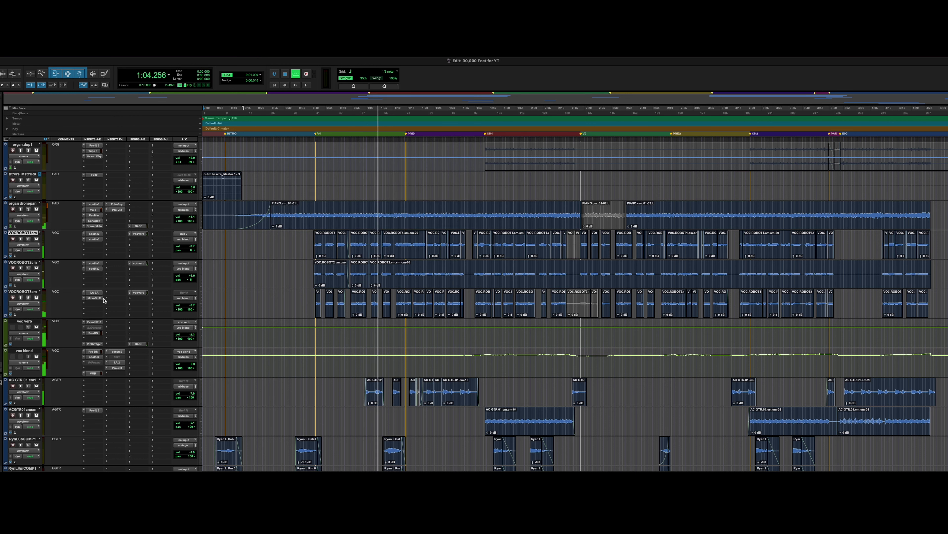
- Inspect the Teletronix LA-3A and MicroShift inserts on the third VOCROBOT vocal track
click(95, 293)
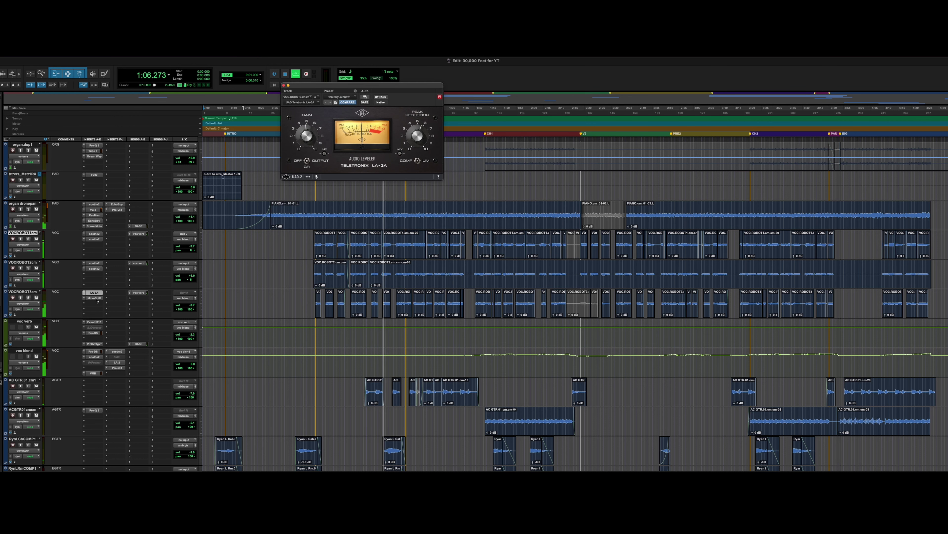
click(96, 298)
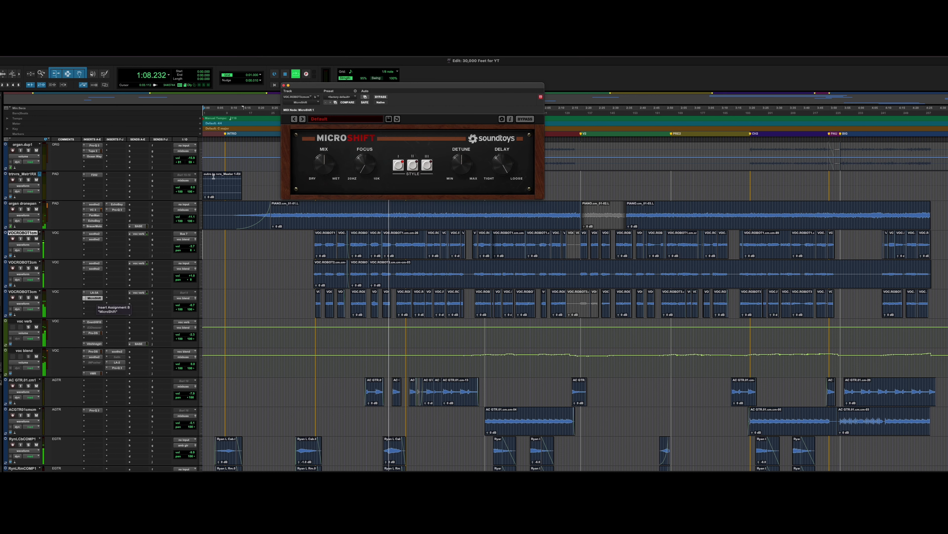
click(283, 85)
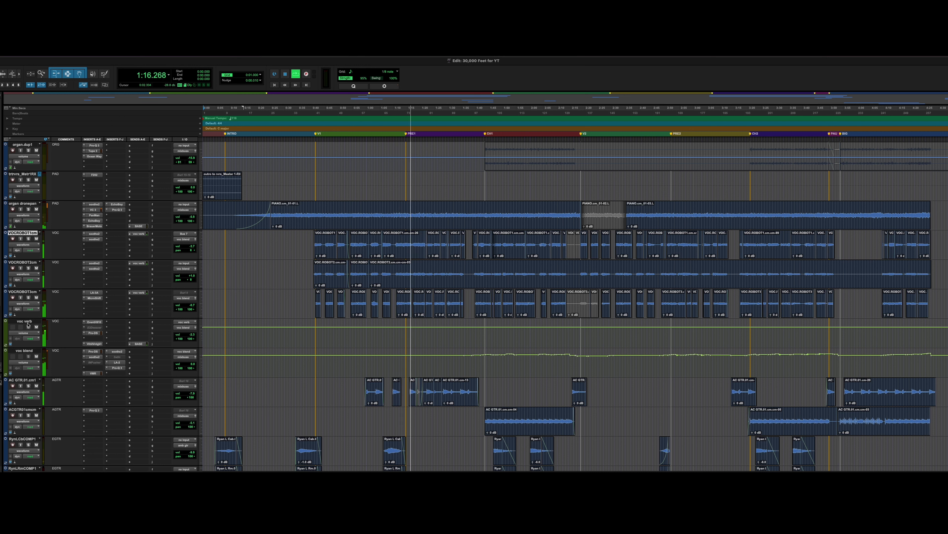
- Inspect the voc verb track's Eventide H910 Harmonizer, Pro-DS and ValhallaVintageVerb inserts one after another
click(93, 322)
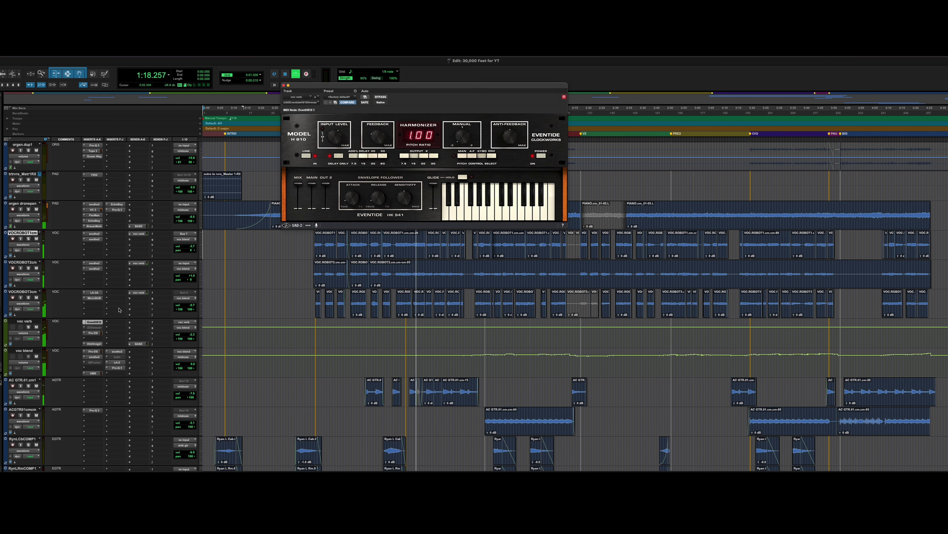
drag(396, 87, 380, 132)
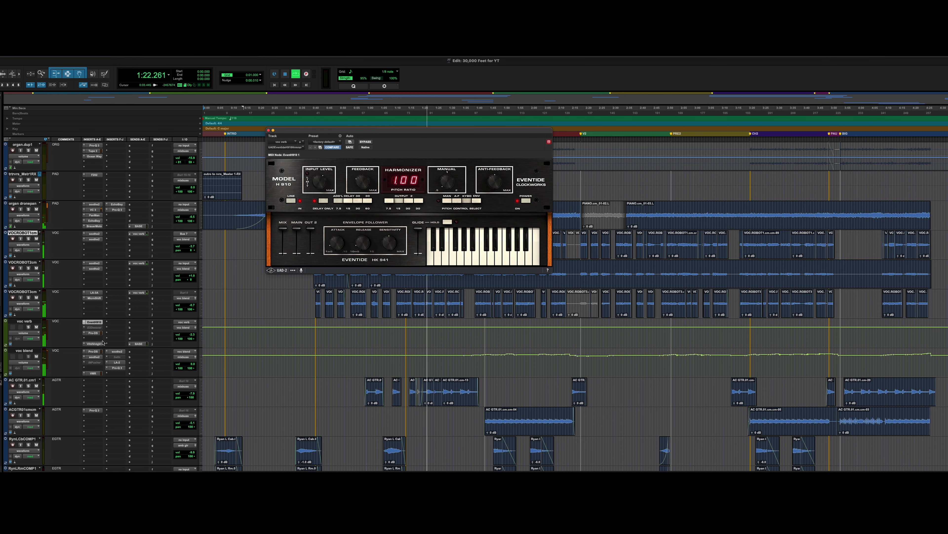
click(93, 333)
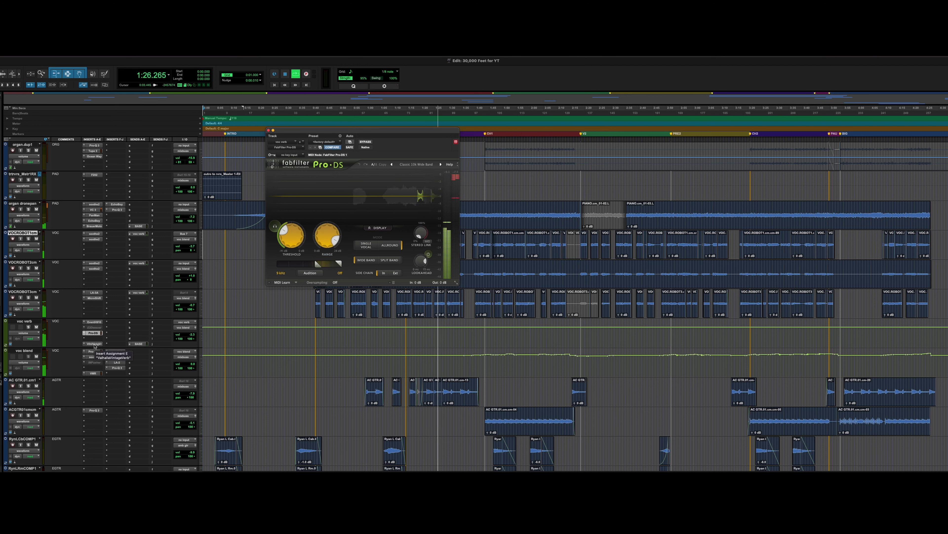
click(94, 344)
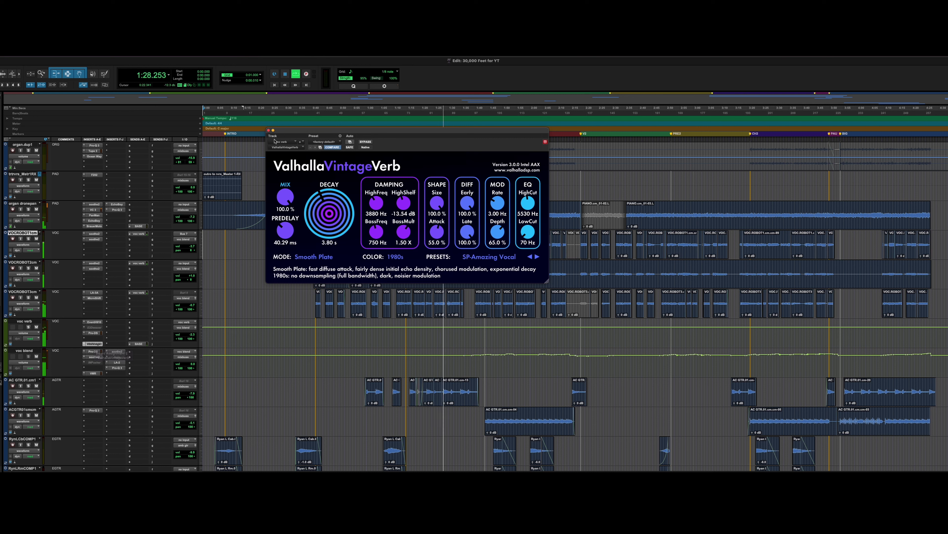
click(268, 130)
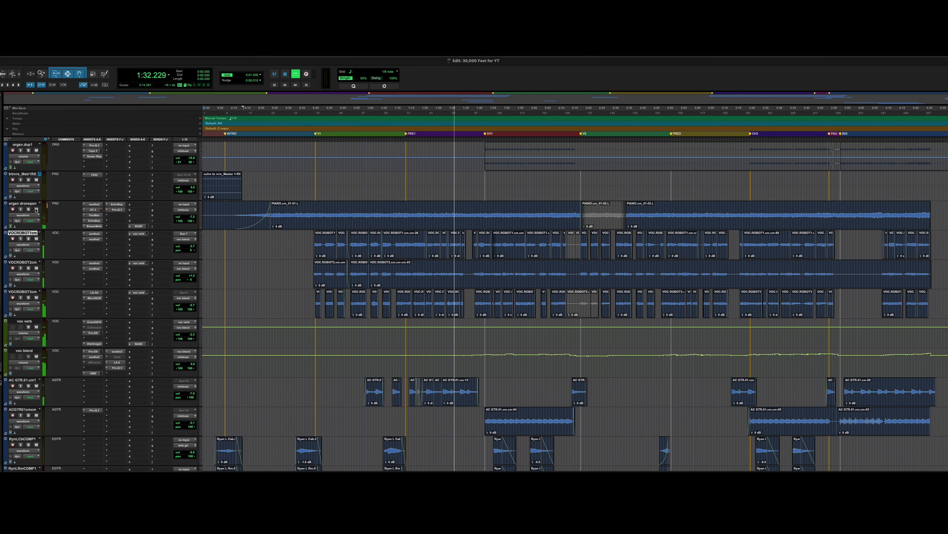
- Inspect the PIANOdp1 key track's first insert, soothe2 and Teletronix LA-3A one after another, then close the plug-in
key(p)
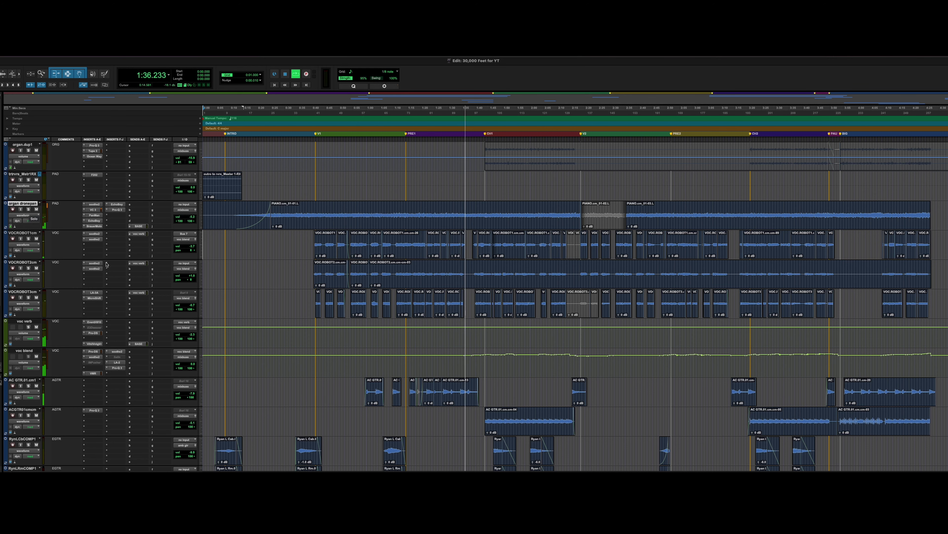
scroll(68, 243, up, 6)
scroll(107, 273, down, 6)
scroll(108, 273, up, 5)
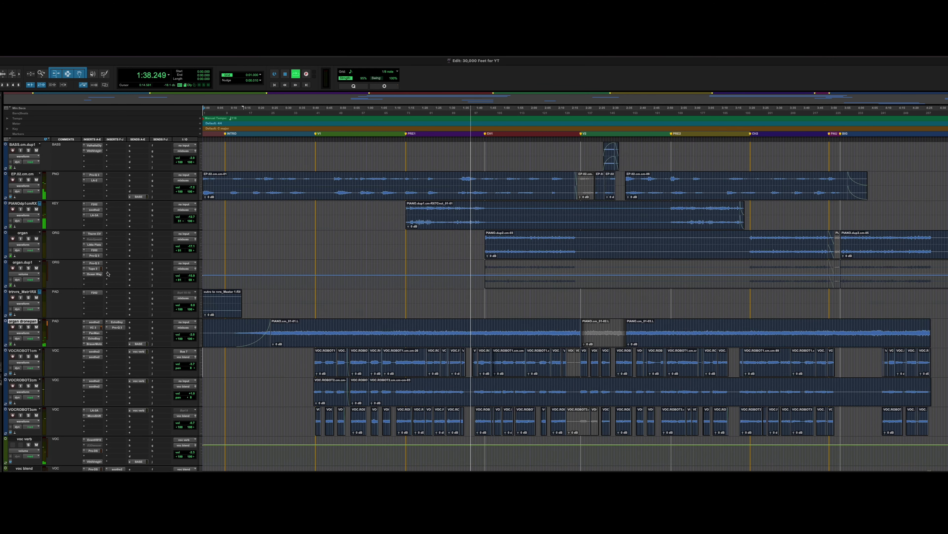
click(97, 234)
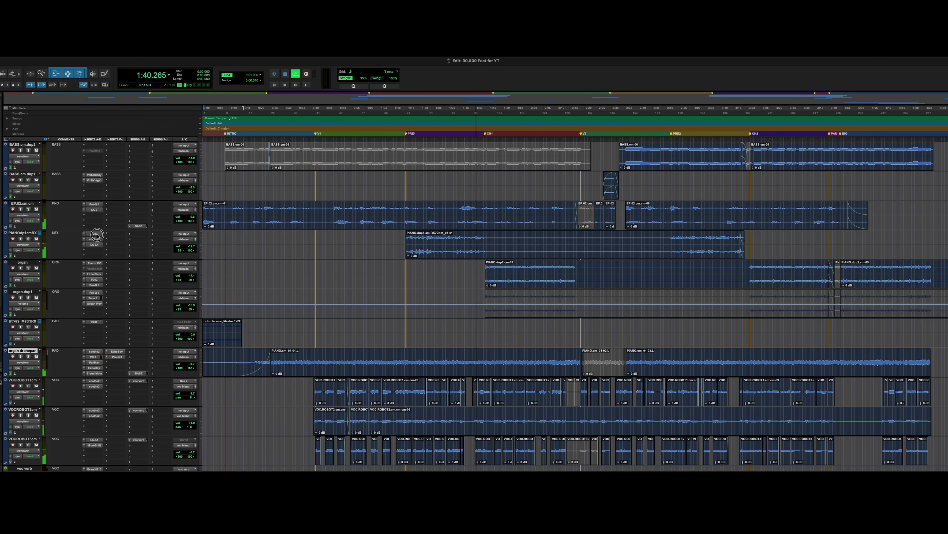
click(94, 240)
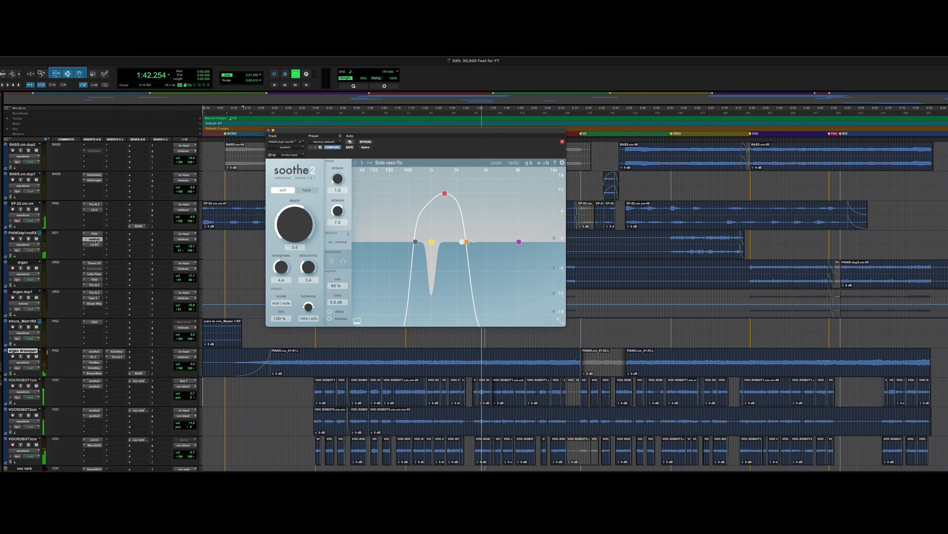
click(94, 244)
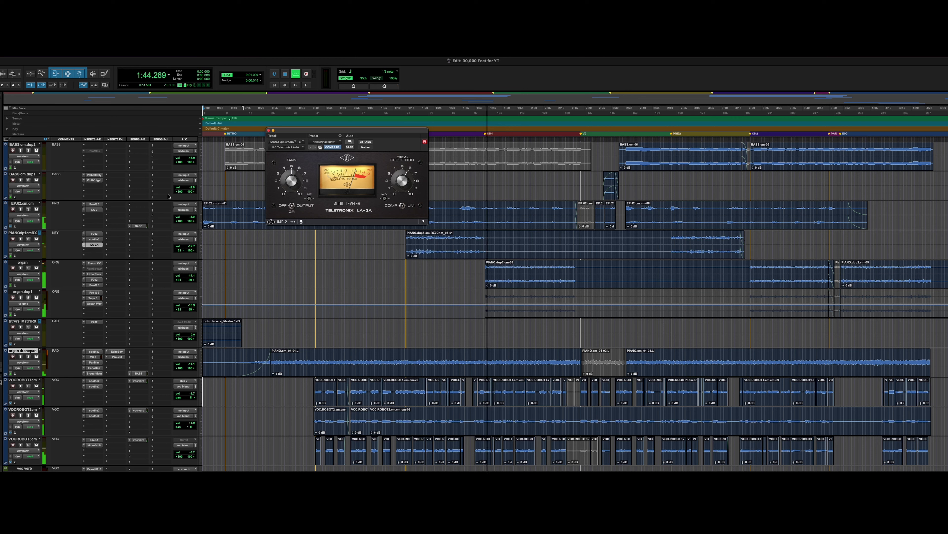
click(268, 130)
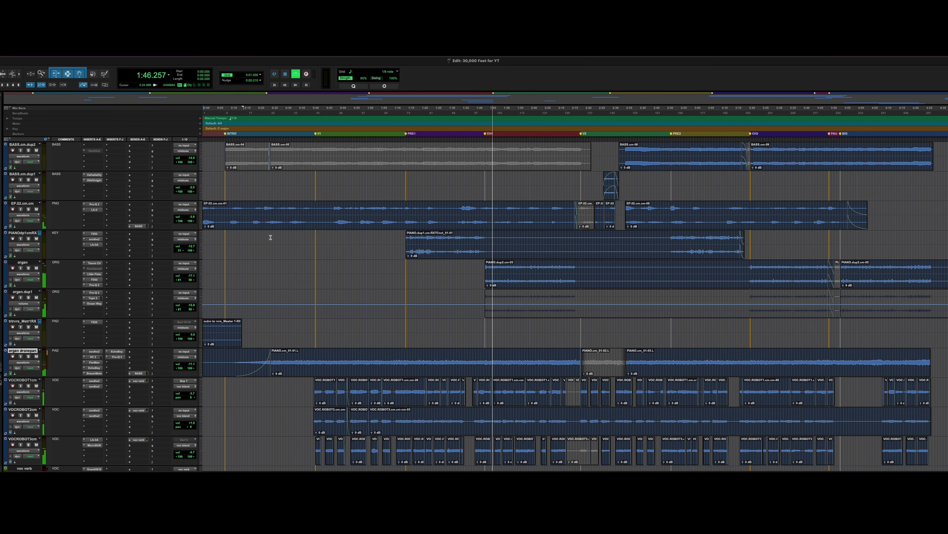
- Solo the second acoustic guitar track, ACGTR01, to audition it during playback, then unsolo it
scroll(276, 244, down, 4)
scroll(277, 244, down, 7)
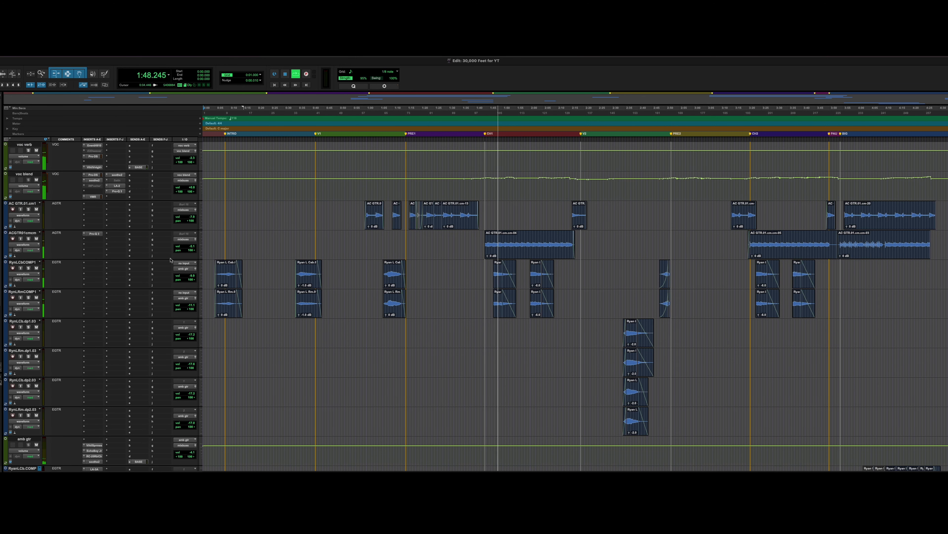
click(22, 233)
click(29, 239)
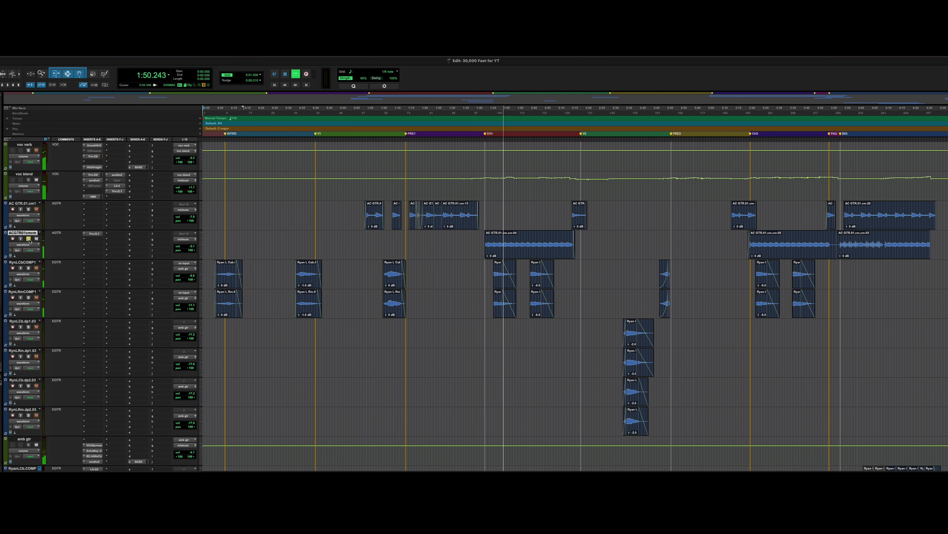
click(29, 239)
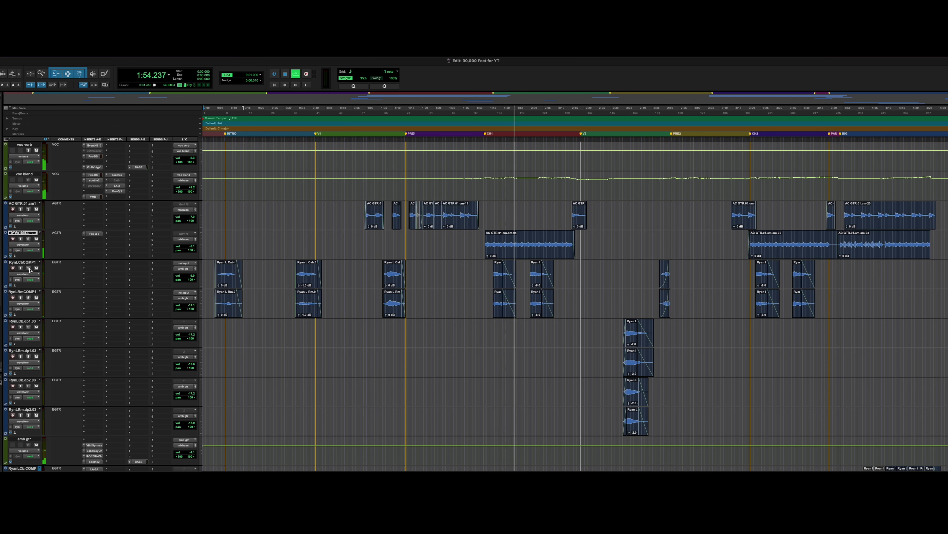
- Select the two adjacent COMP1 electric guitar tracks and audition them soloed together, then unsolo them
click(22, 262)
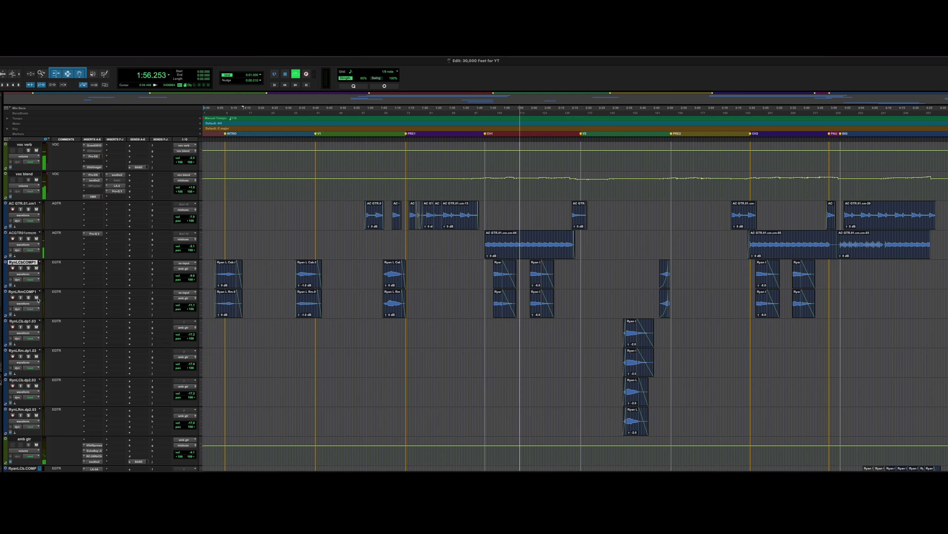
shift+click(32, 292)
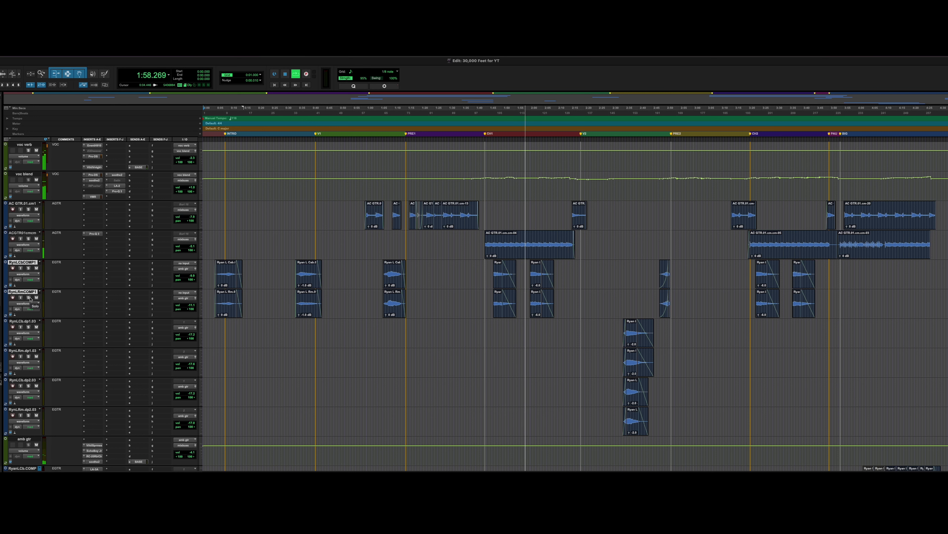
click(29, 297)
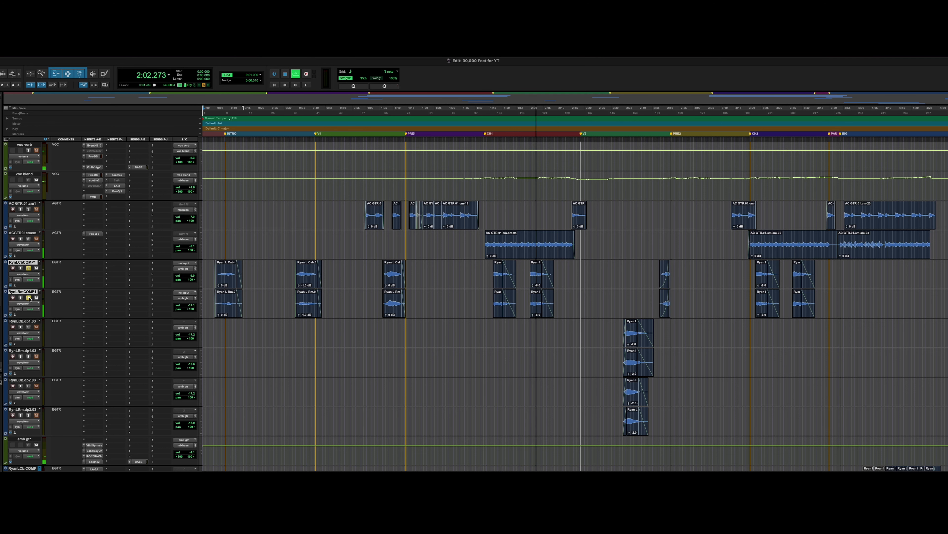
click(28, 297)
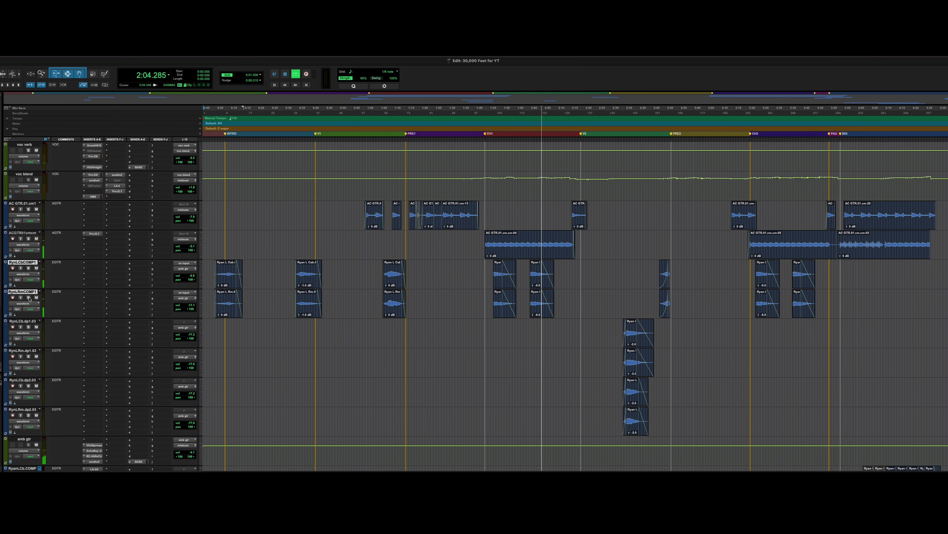
- Audition the organ track and the organ dronepan track in solo one after the other, unsoloing each
scroll(181, 264, up, 12)
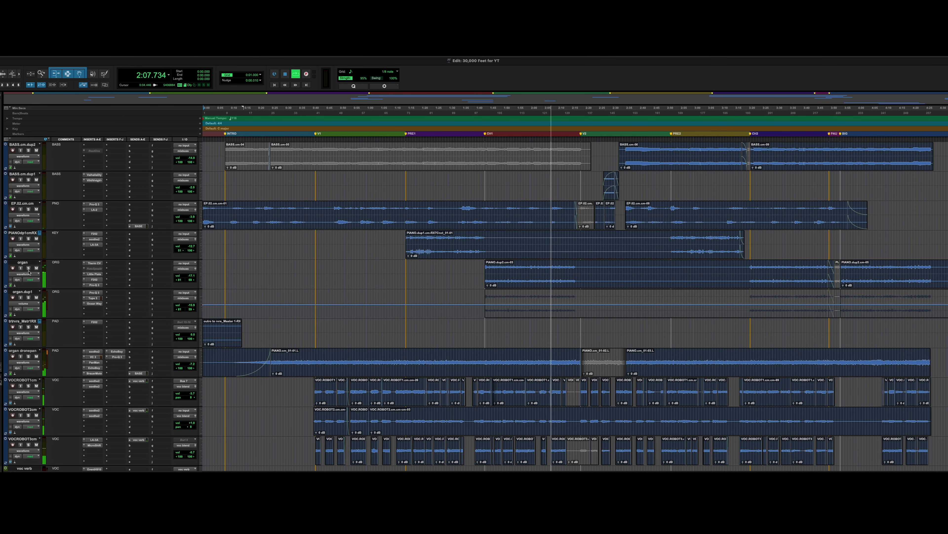
click(29, 269)
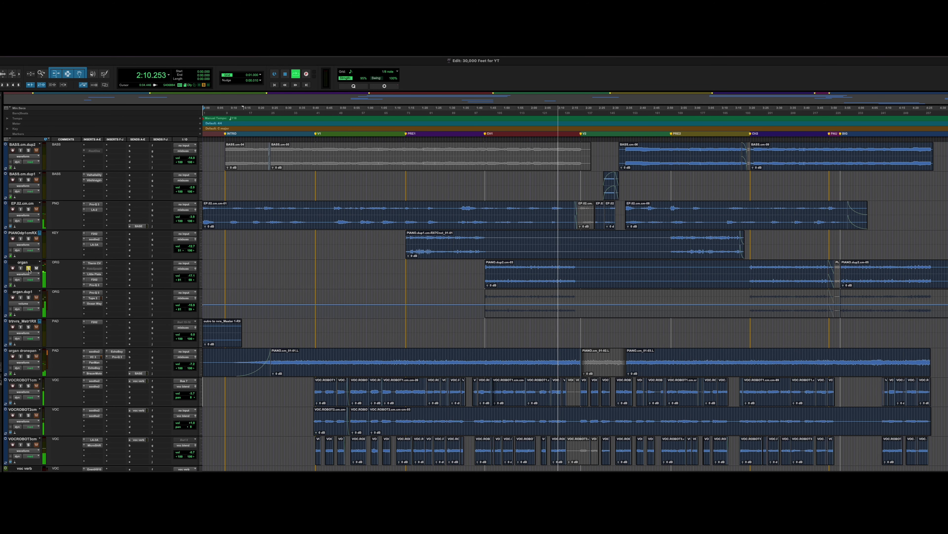
click(29, 268)
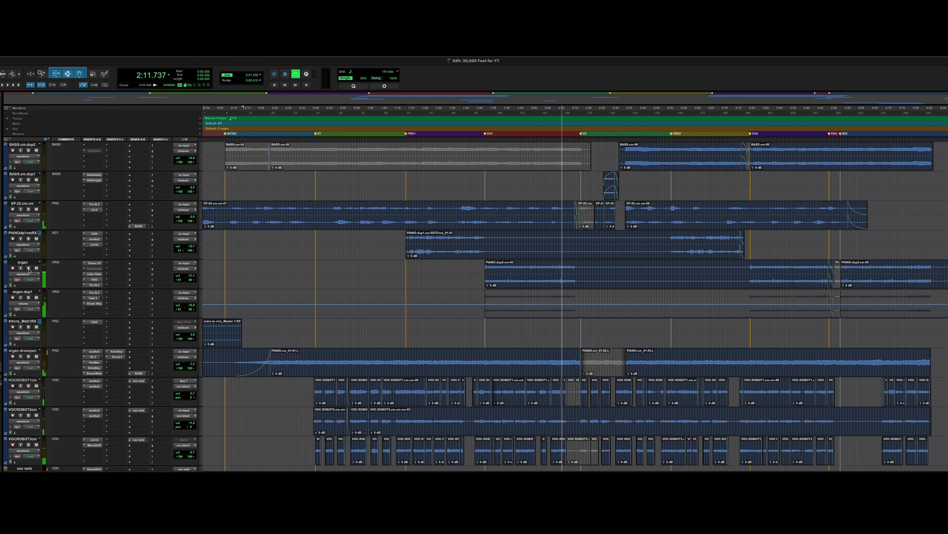
click(29, 356)
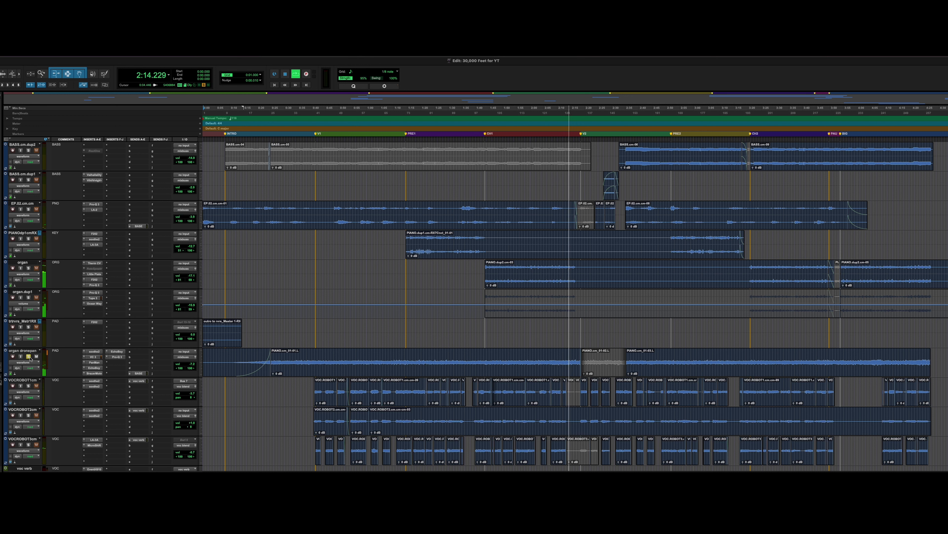
click(29, 357)
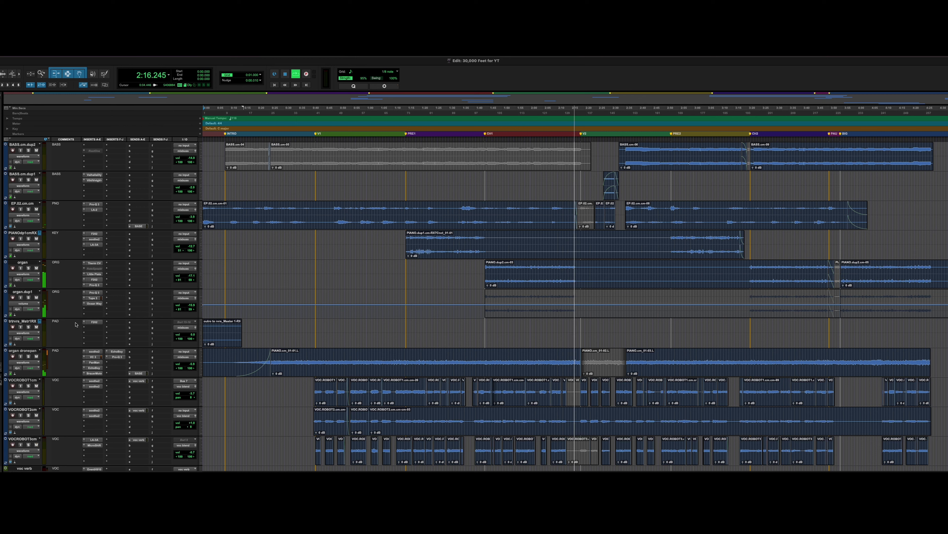
- Examine the tracks above the organ: bass, glitches, effects, orchestral and live kit, then return to the keyboard tracks
scroll(84, 299, up, 3)
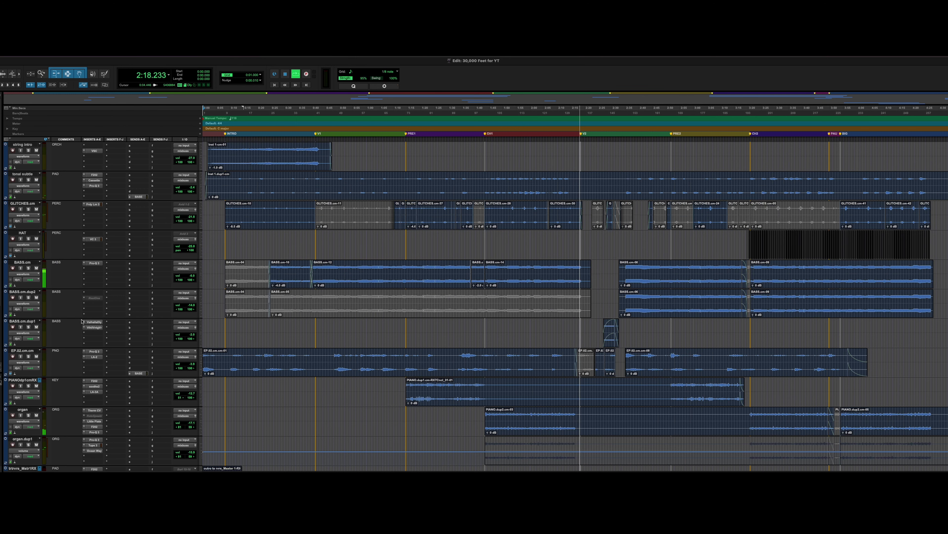
scroll(86, 285, up, 3)
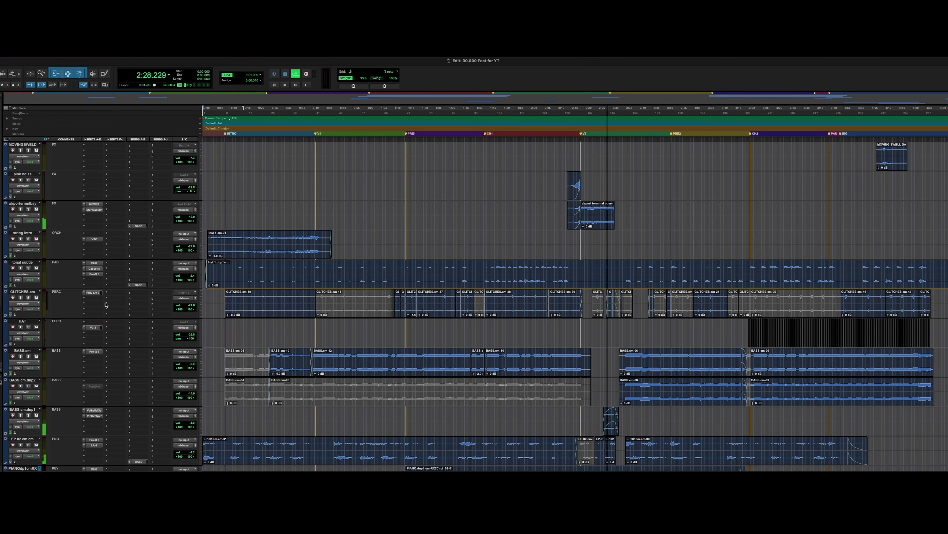
scroll(105, 304, up, 5)
scroll(106, 305, up, 11)
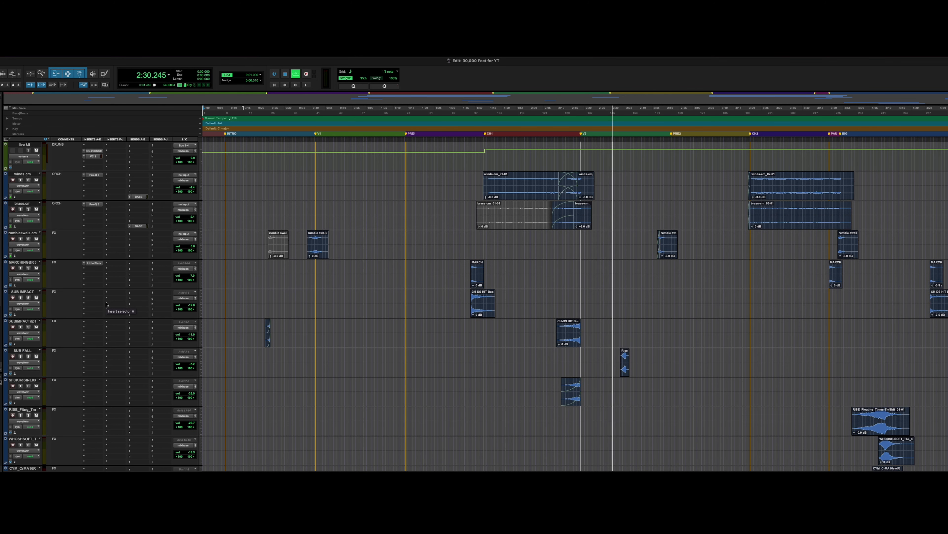
scroll(106, 304, up, 4)
scroll(106, 305, down, 6)
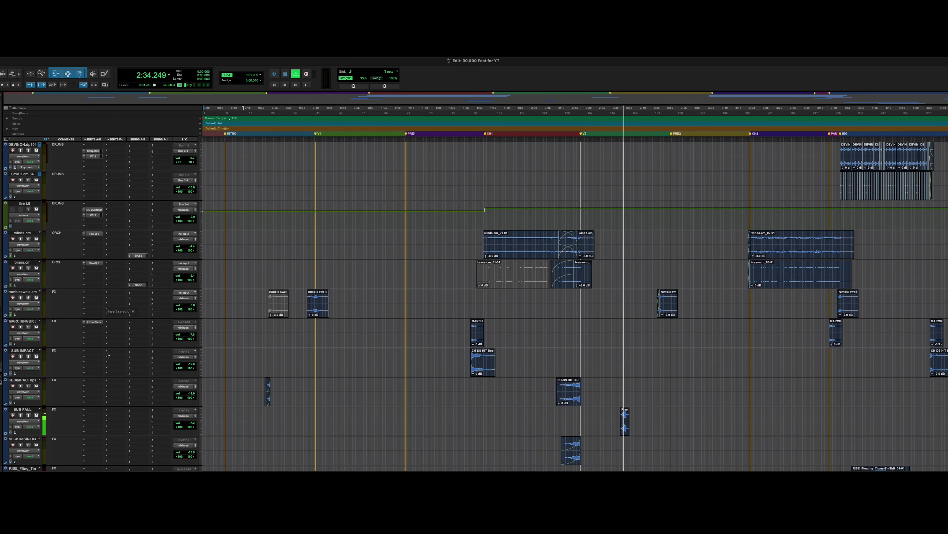
scroll(120, 407, down, 7)
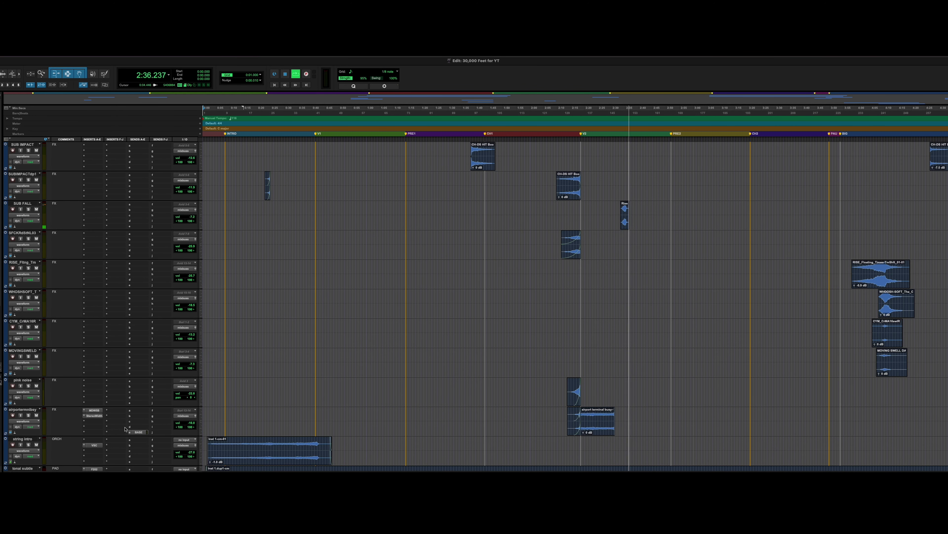
scroll(125, 429, down, 3)
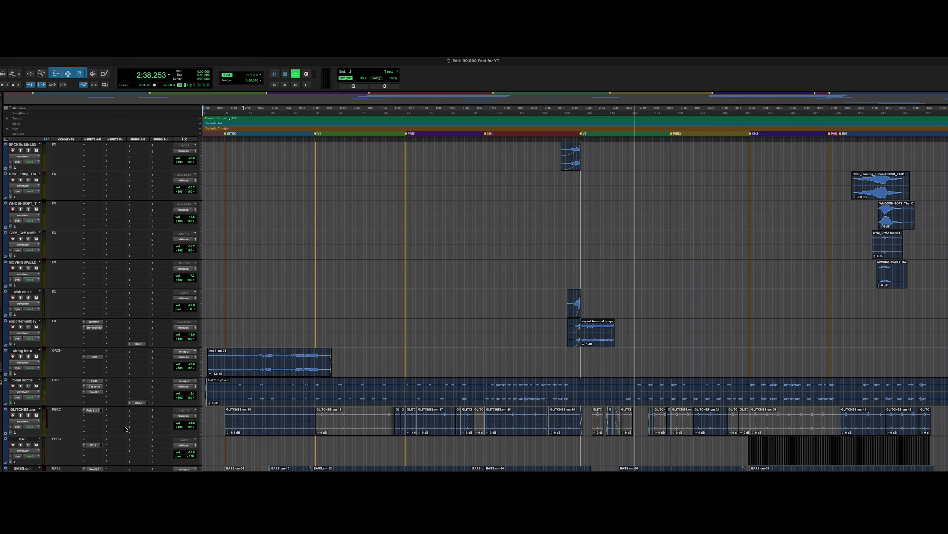
scroll(126, 429, down, 6)
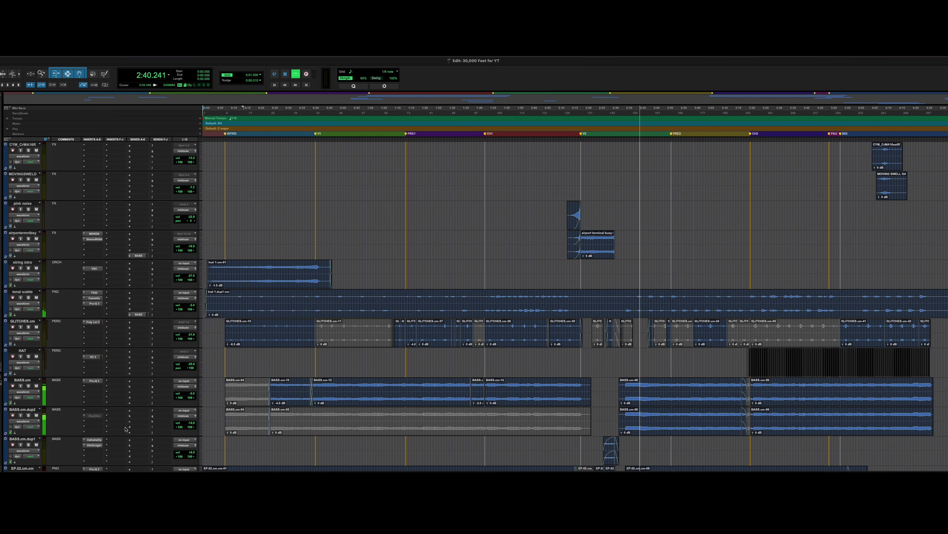
scroll(127, 429, down, 4)
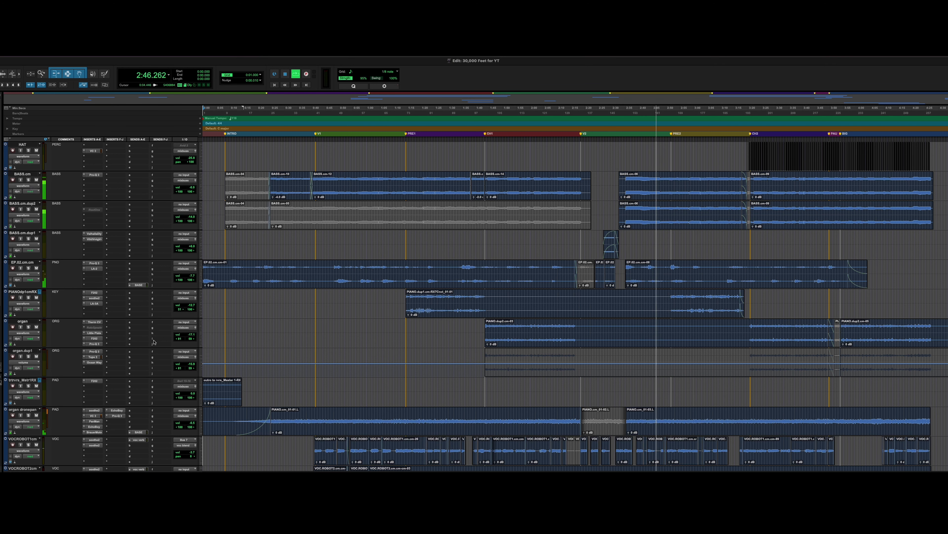
- Switch the organ.dup1 track's display from volume to waveform
scroll(157, 357, down, 4)
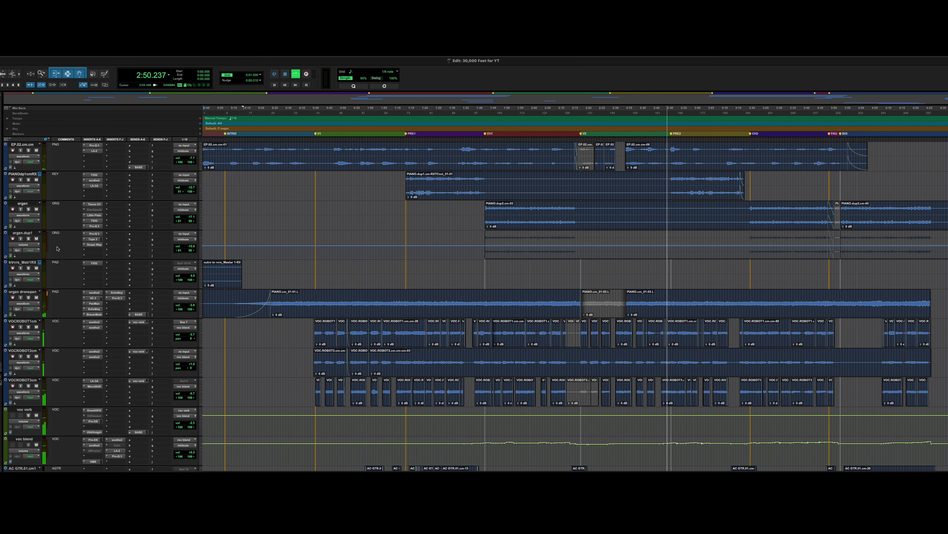
click(24, 244)
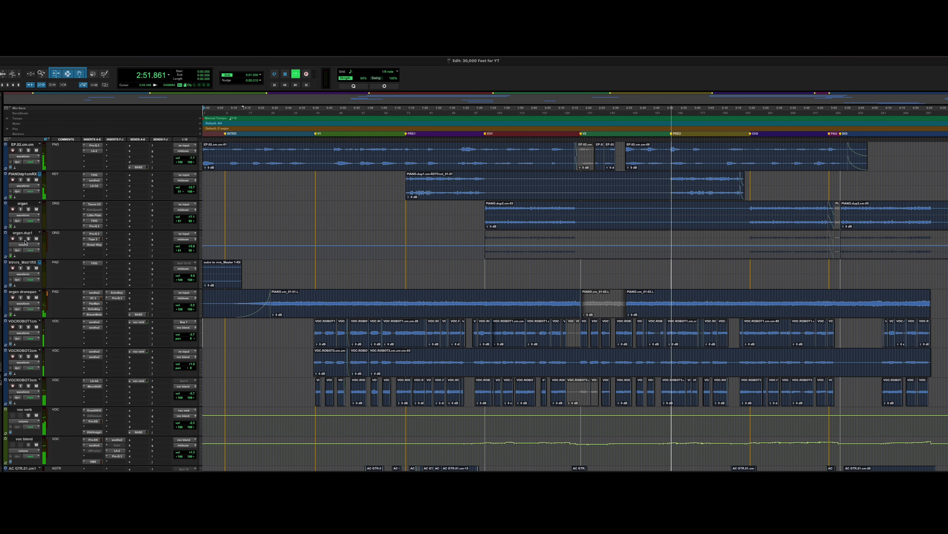
click(23, 235)
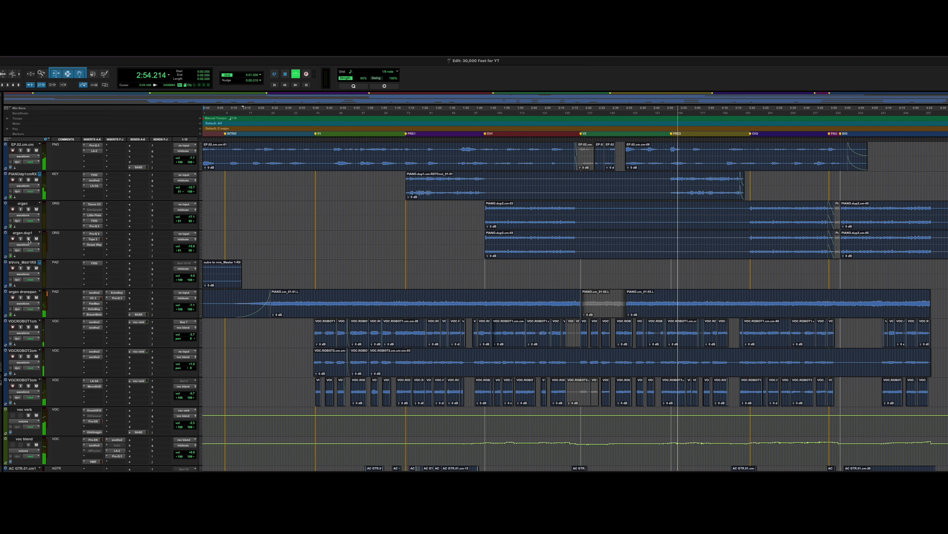
- Audition the GLITCHES percussion track by soloing and unsoloing it twice during playback
scroll(50, 316, down, 4)
scroll(49, 316, down, 4)
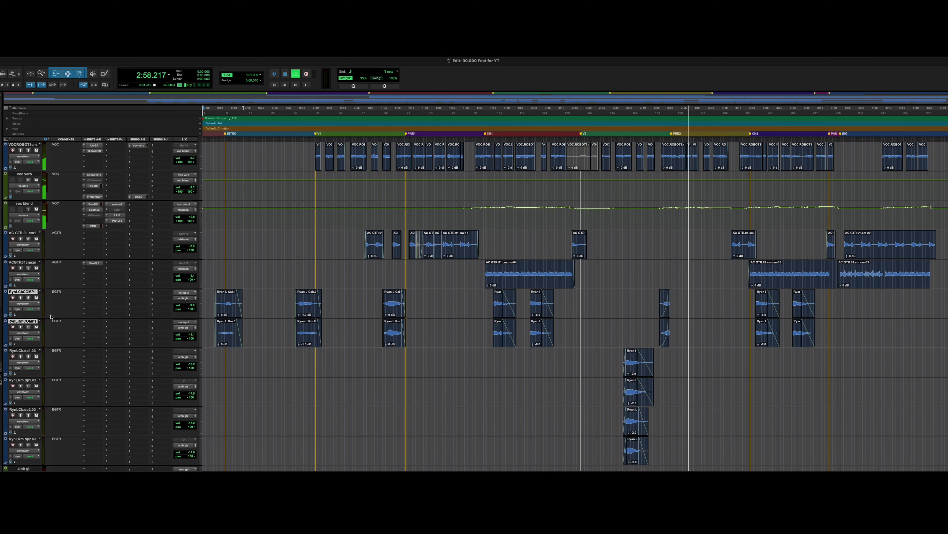
scroll(51, 317, down, 3)
scroll(50, 316, down, 4)
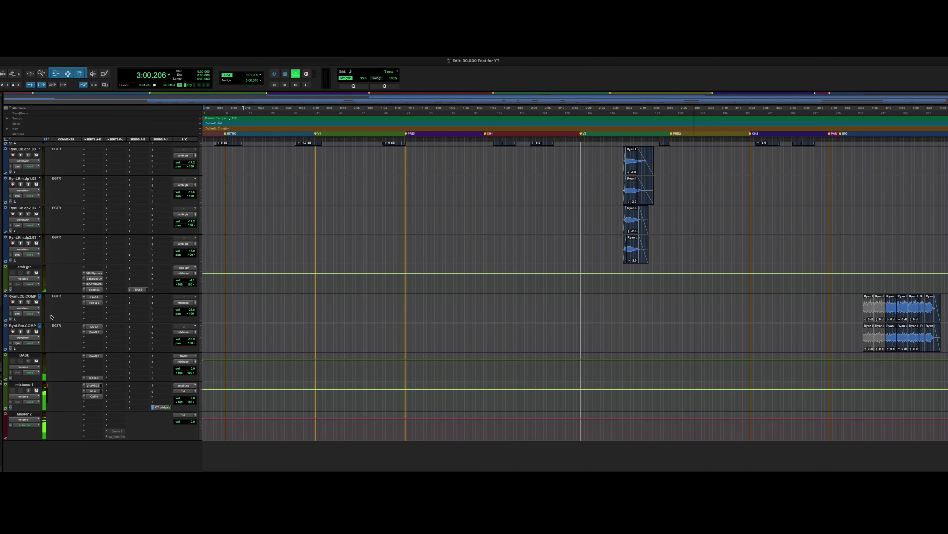
scroll(52, 323, up, 6)
scroll(52, 323, up, 10)
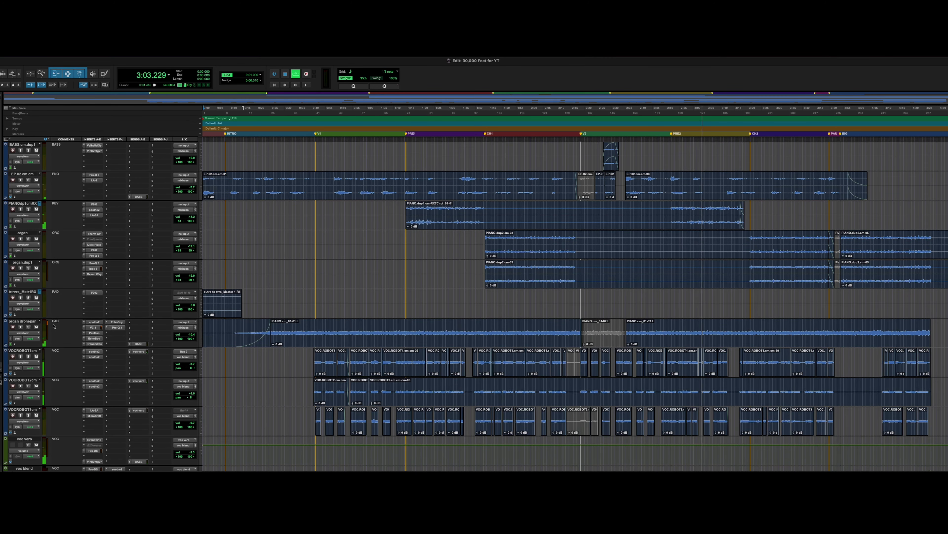
scroll(53, 325, up, 4)
scroll(41, 324, up, 2)
click(28, 210)
click(28, 209)
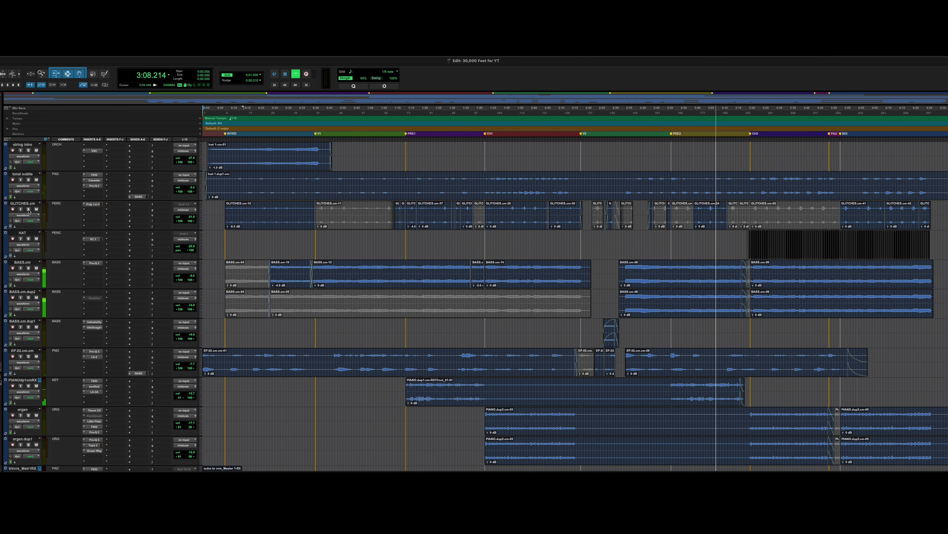
click(29, 209)
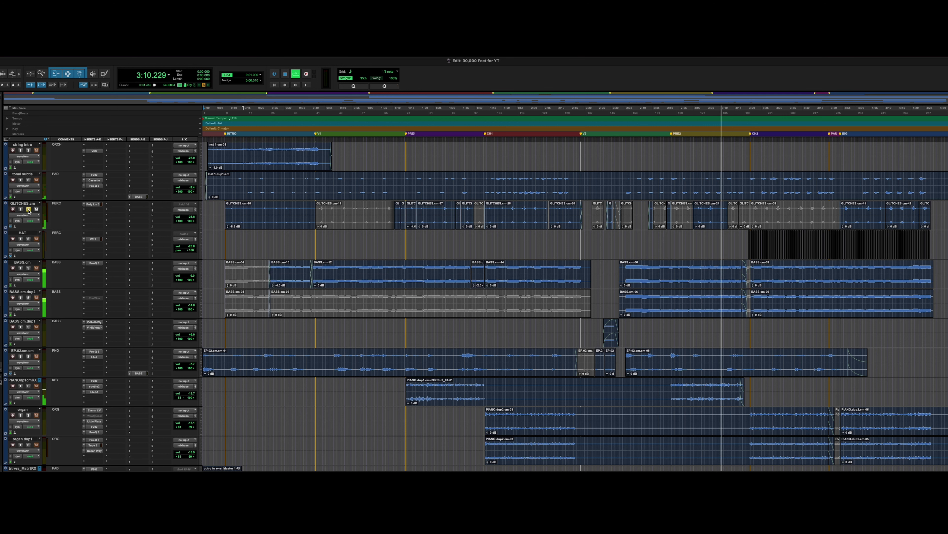
click(29, 209)
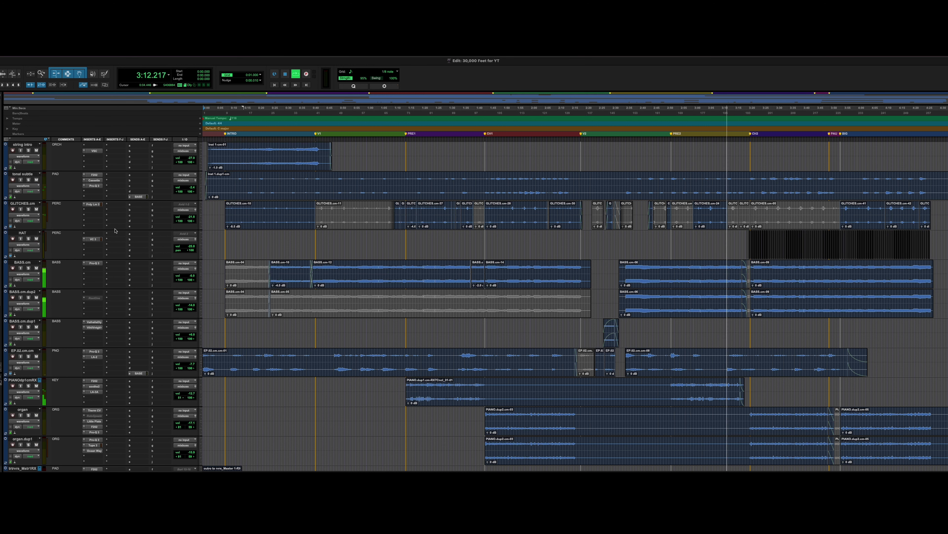
- Audition the tonal subtle pad track by soloing and unsoloing it during playback
scroll(93, 241, up, 3)
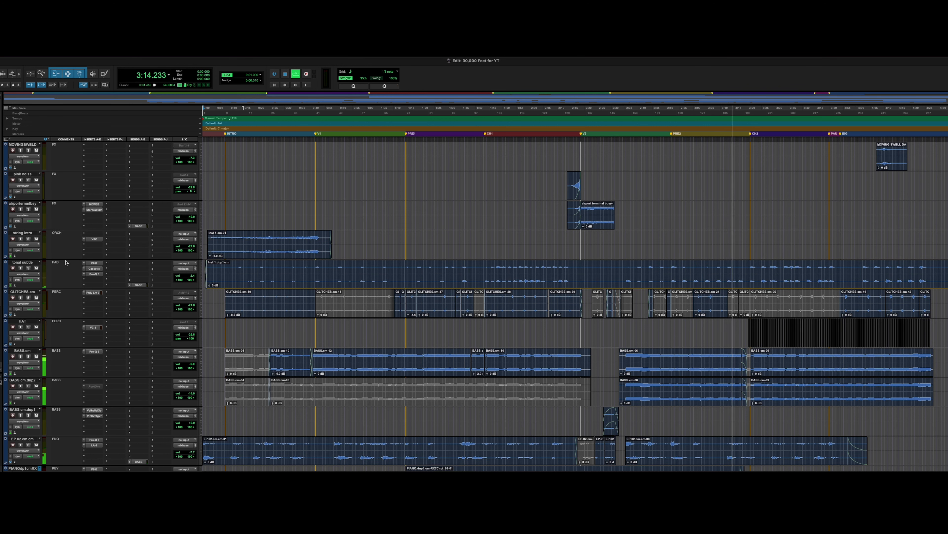
click(28, 268)
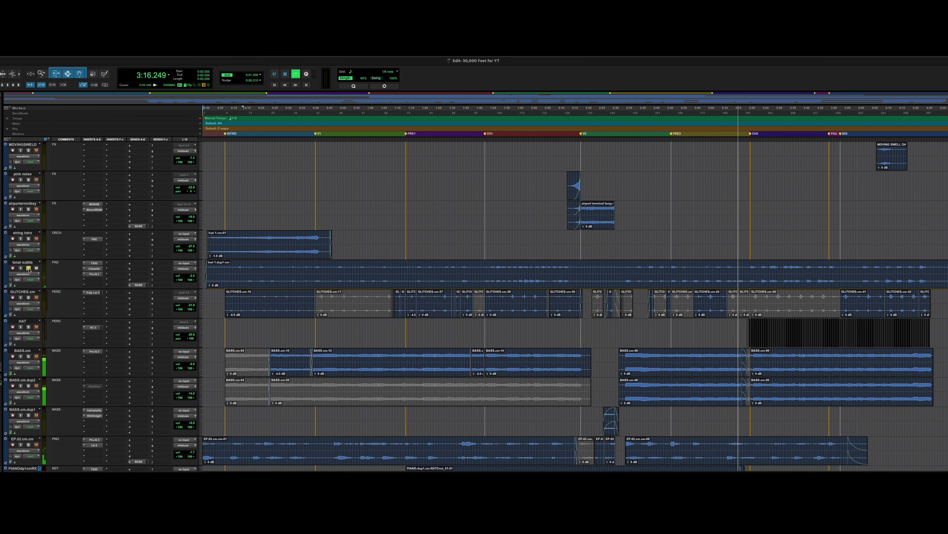
click(28, 268)
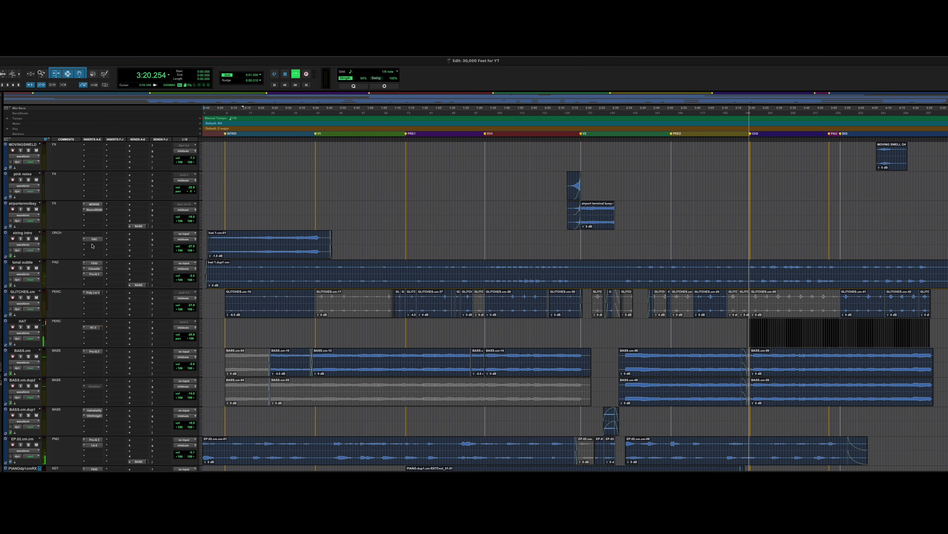
- Audition the brass and winds orchestral tracks together in solo, and unsolo both
scroll(75, 245, up, 15)
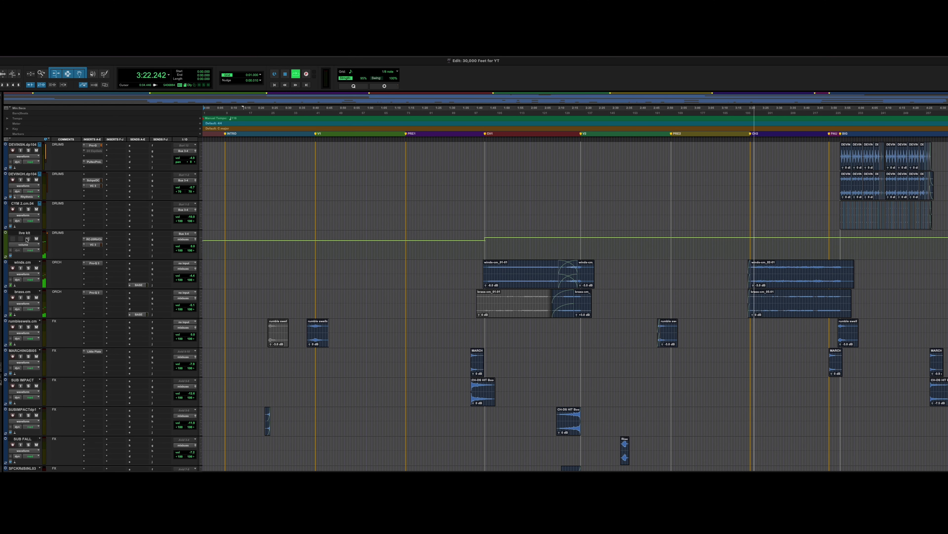
click(29, 298)
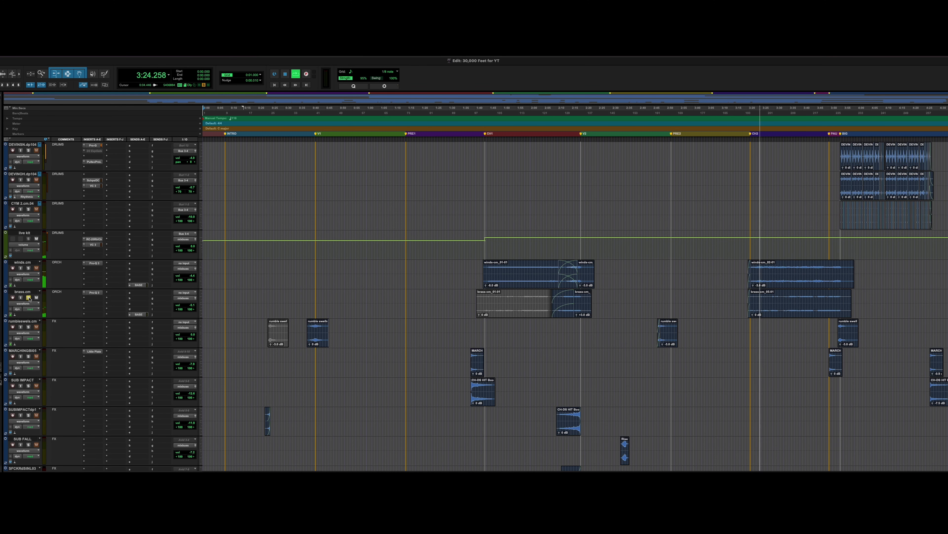
click(28, 268)
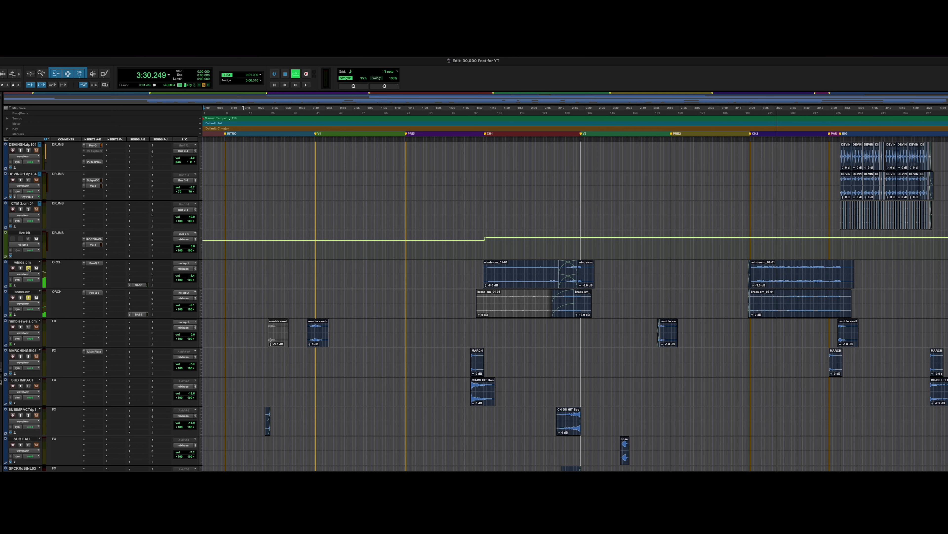
click(29, 298)
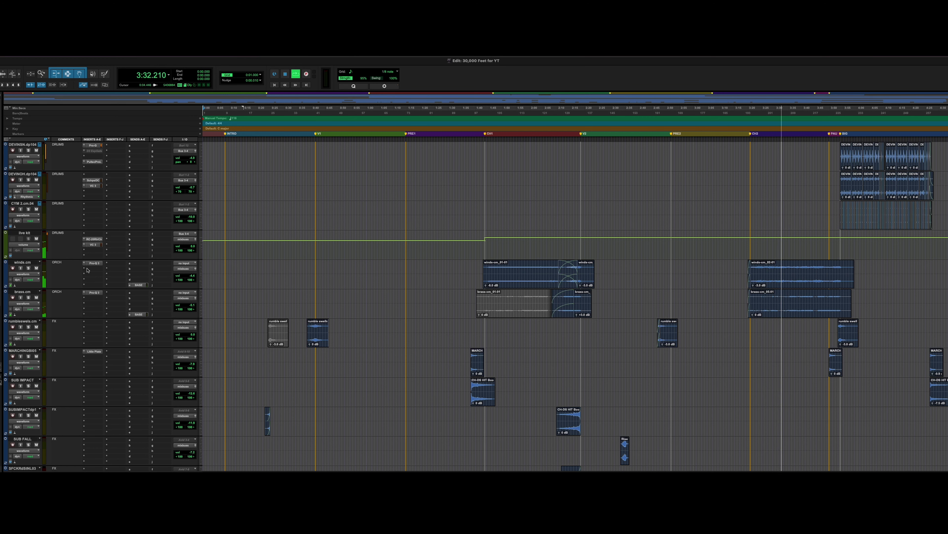
- Select the drum tracks from KICK through CYM 2 and audition them together in solo twice during playback, unsoloing them each time
scroll(45, 374, up, 5)
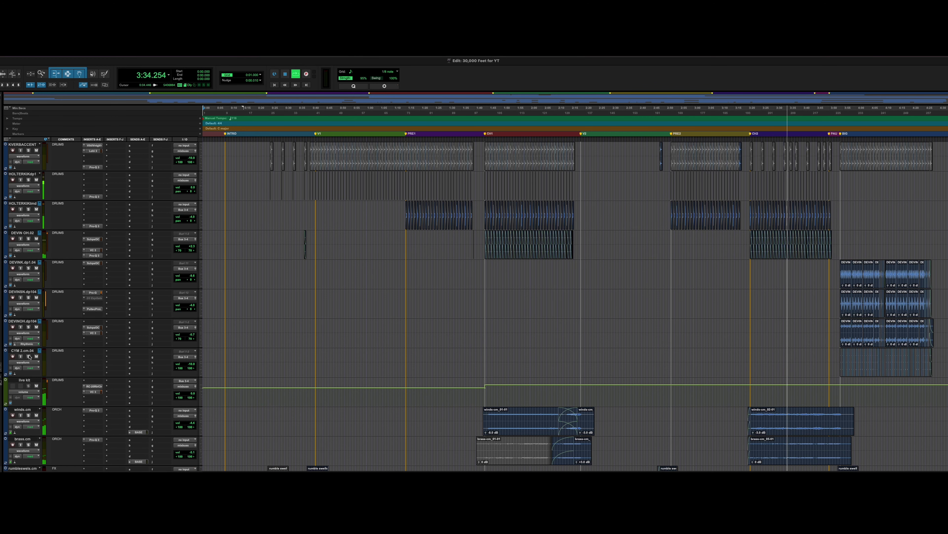
scroll(83, 287, up, 2)
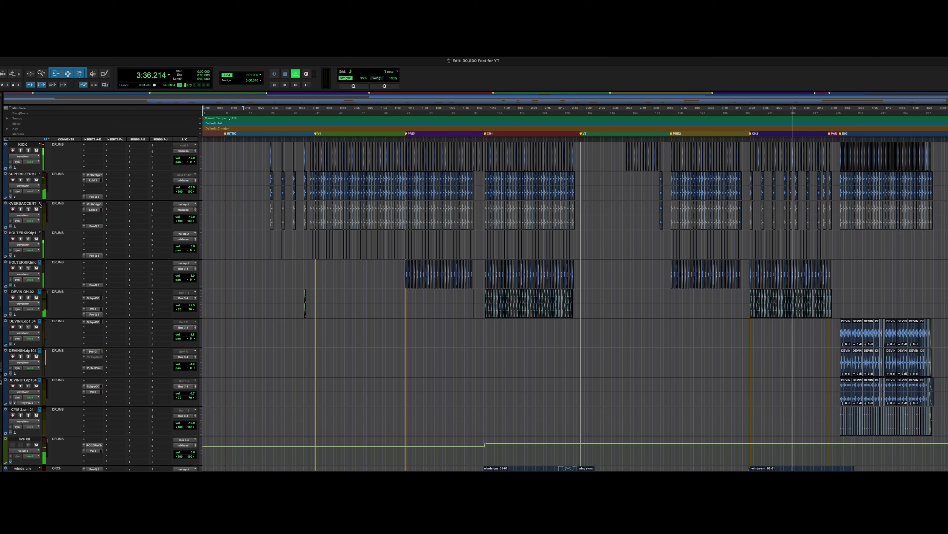
click(27, 145)
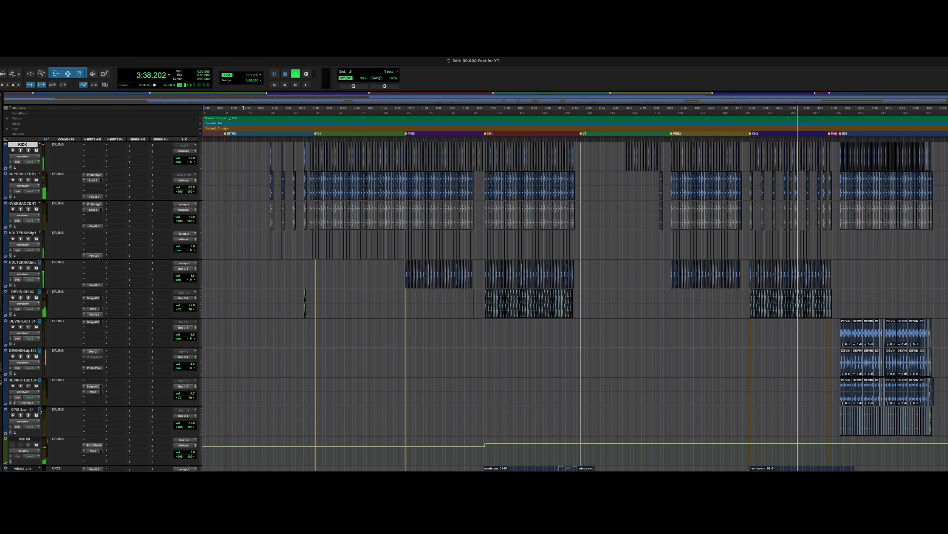
shift+click(28, 410)
click(28, 416)
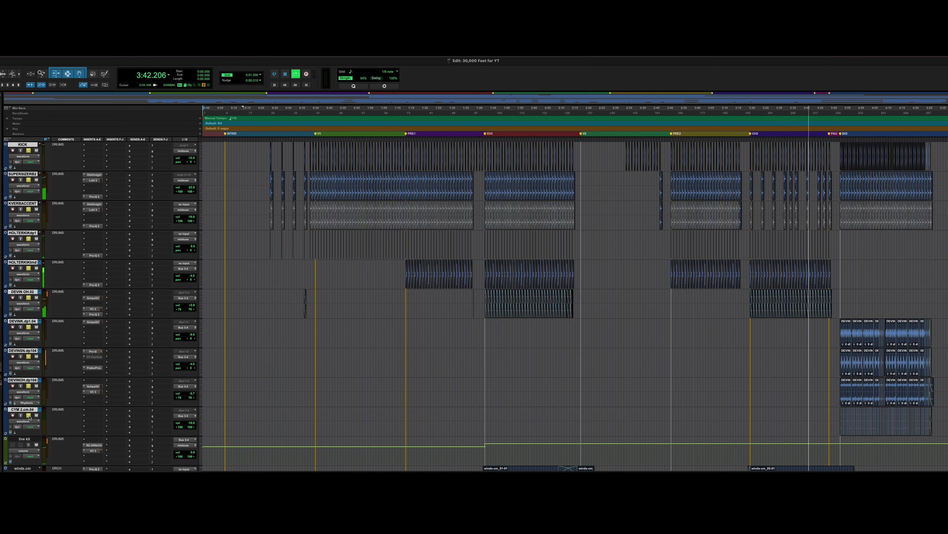
scroll(72, 381, down, 4)
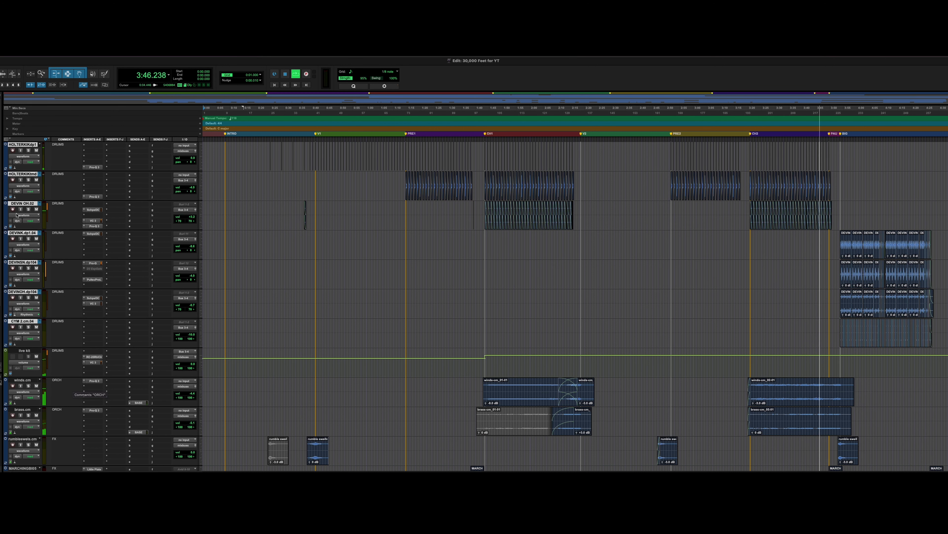
click(29, 239)
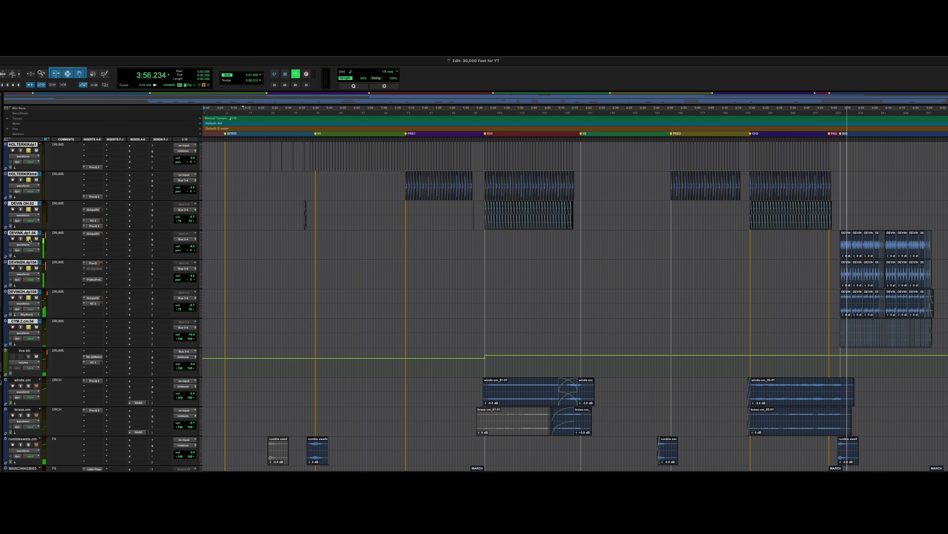
click(29, 239)
- Examine the session's tracks from the drums down to Master 2 and back up to the effects, and stop playback
scroll(167, 288, down, 5)
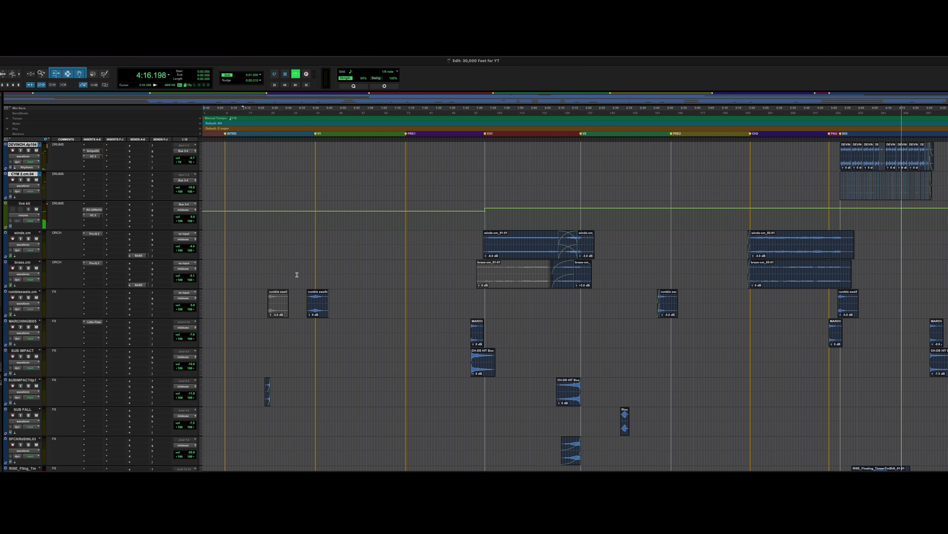
scroll(358, 289, up, 5)
scroll(359, 288, up, 3)
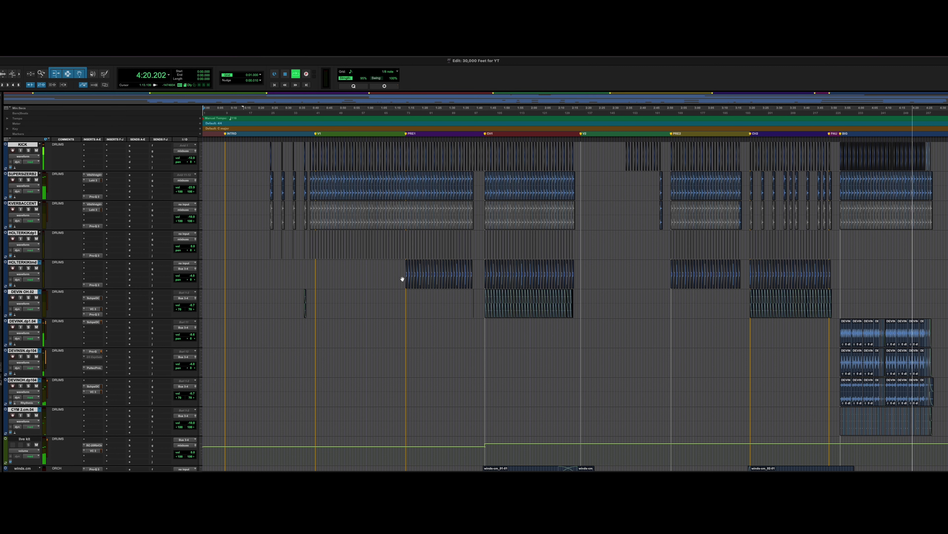
scroll(402, 279, down, 6)
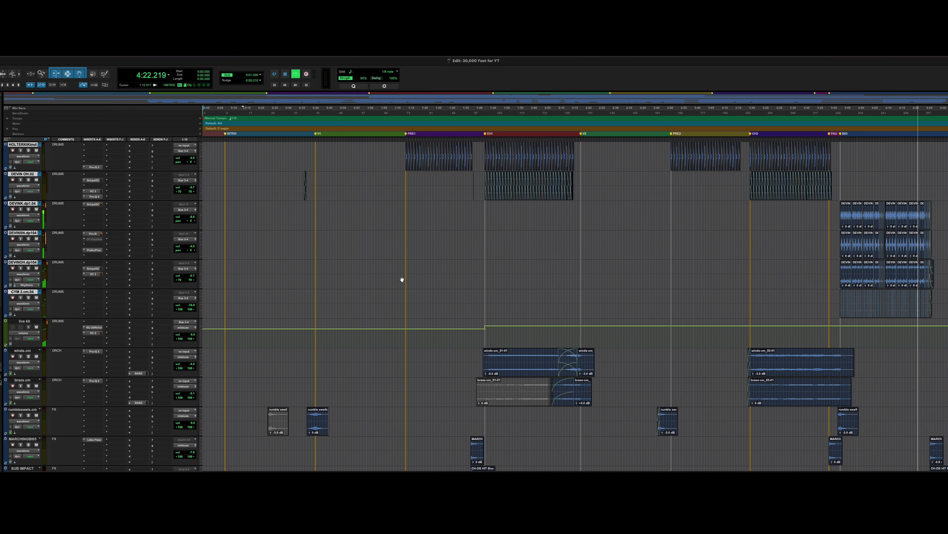
scroll(402, 279, down, 2)
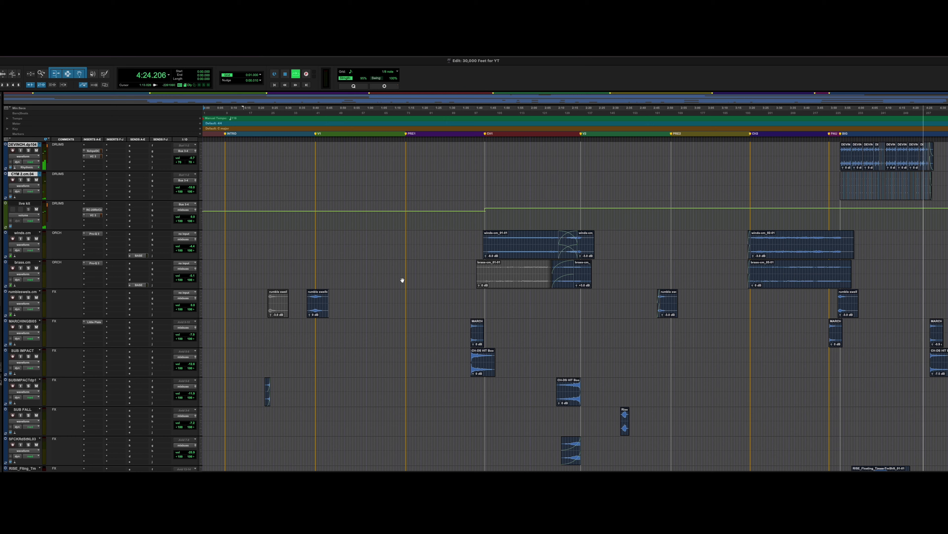
scroll(403, 281, down, 8)
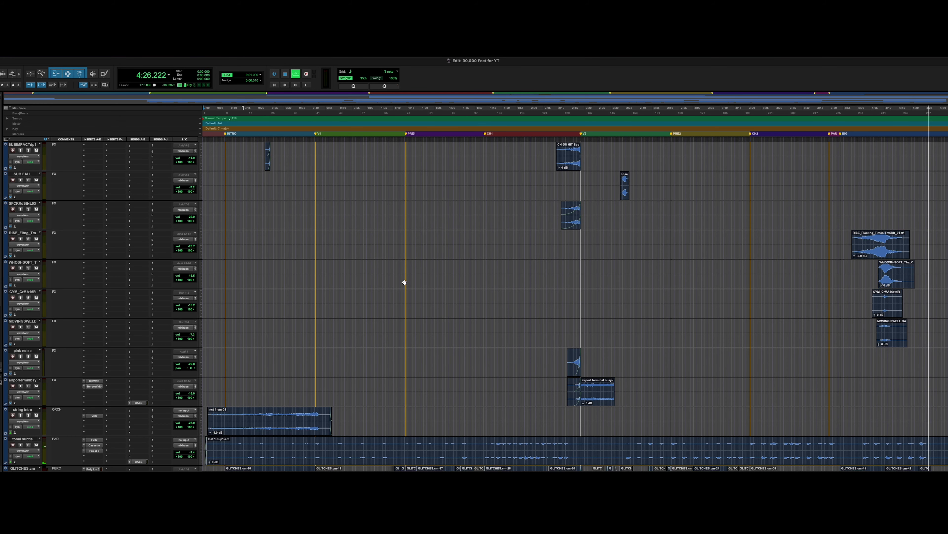
scroll(405, 283, down, 3)
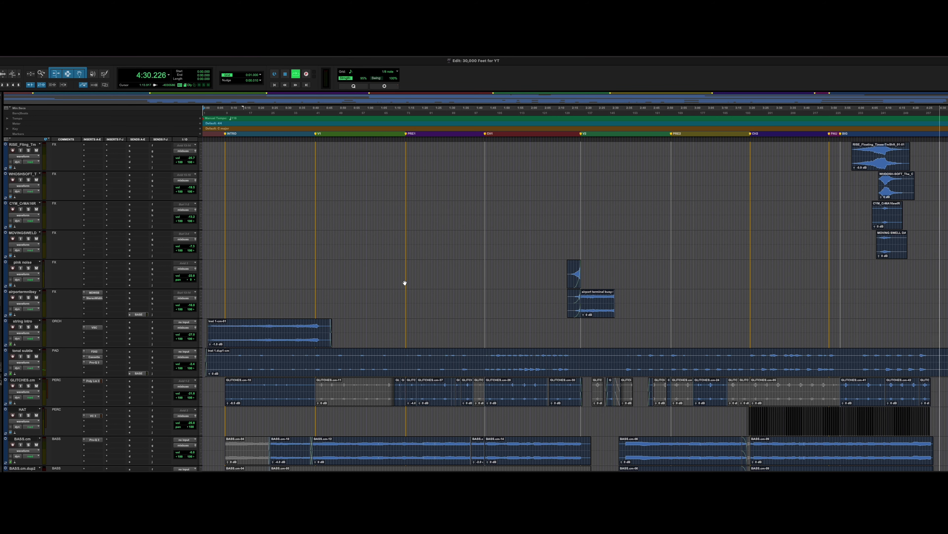
scroll(404, 283, down, 20)
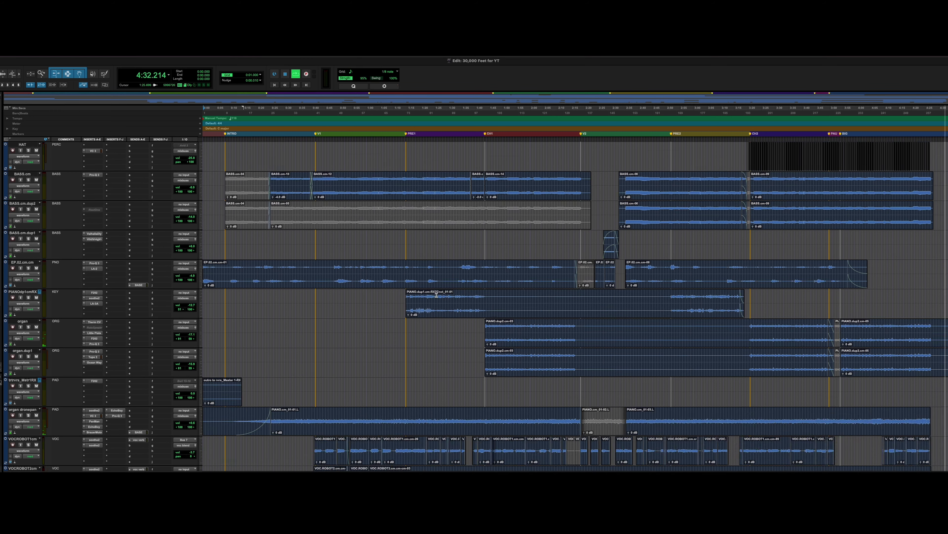
scroll(436, 296, down, 8)
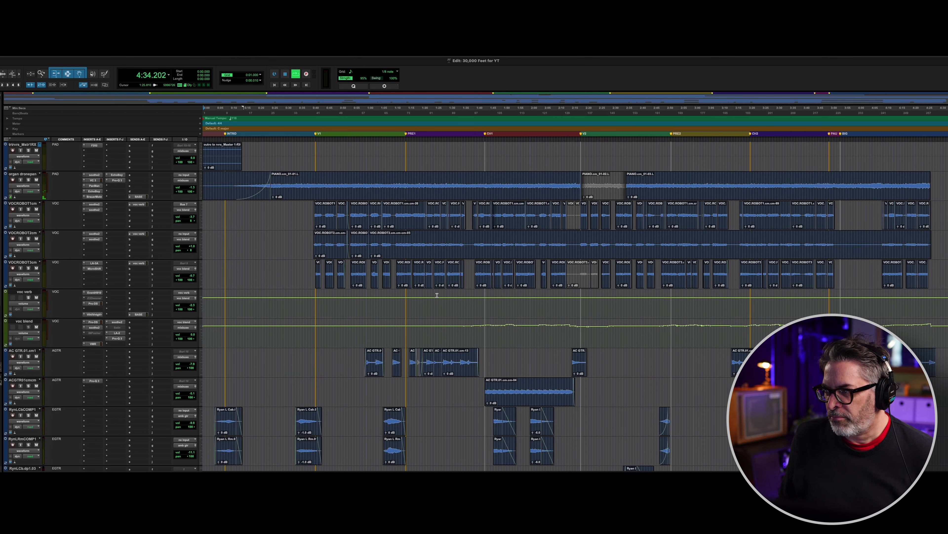
scroll(434, 297, down, 5)
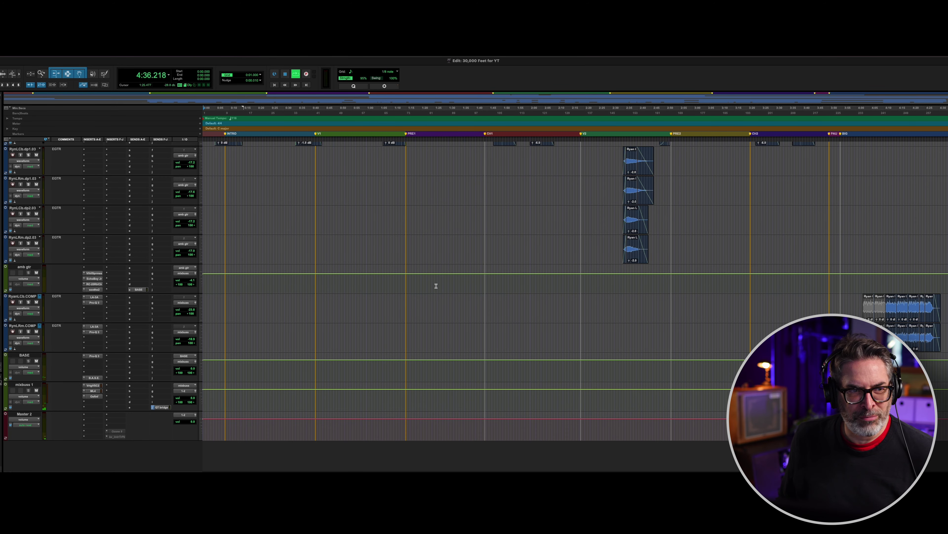
scroll(435, 286, up, 15)
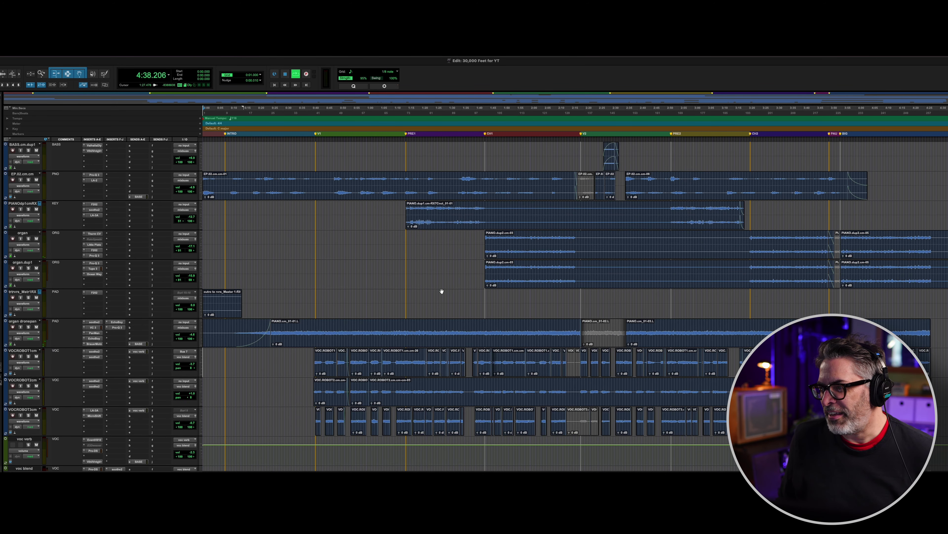
scroll(444, 297, up, 12)
key(space)
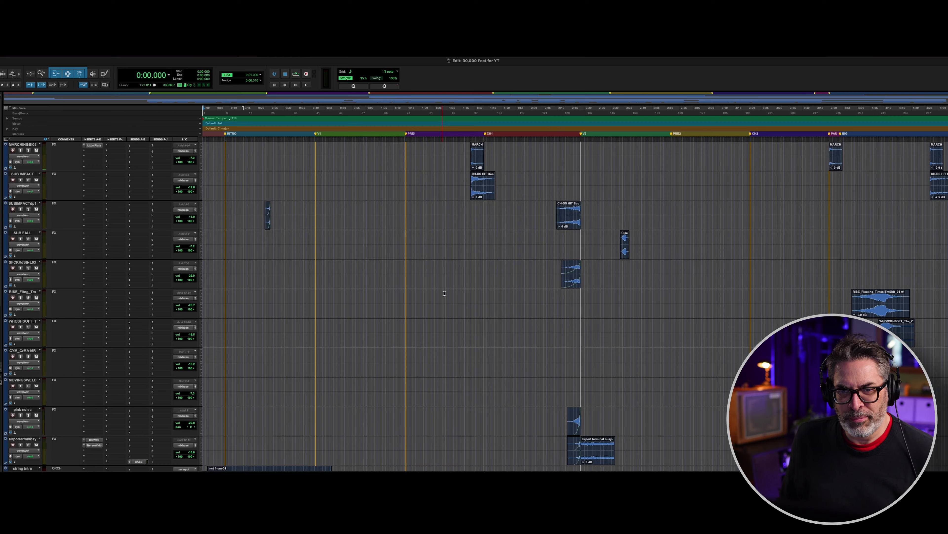
- Solo the first four drum tracks from KICK through HOLTERKIKdp1 and play the intro from 0:24
scroll(449, 298, up, 6)
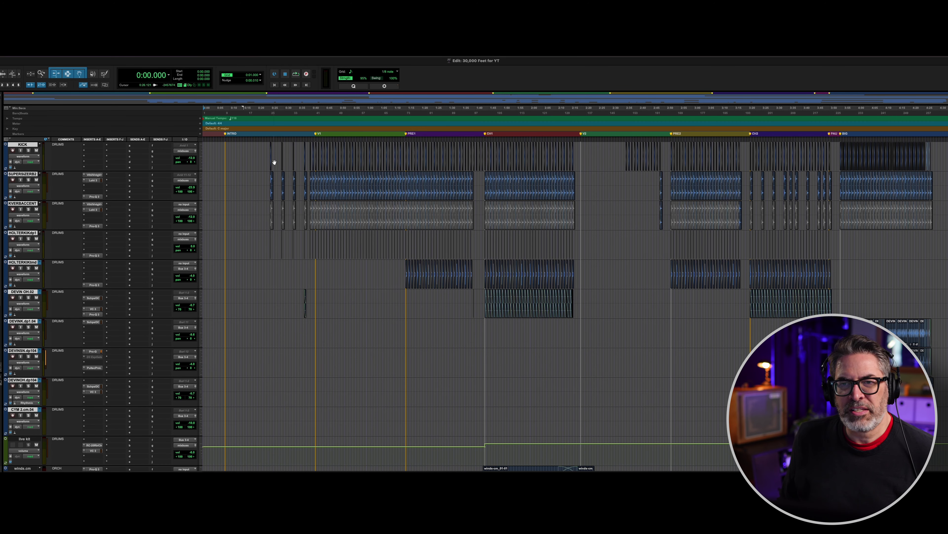
click(18, 73)
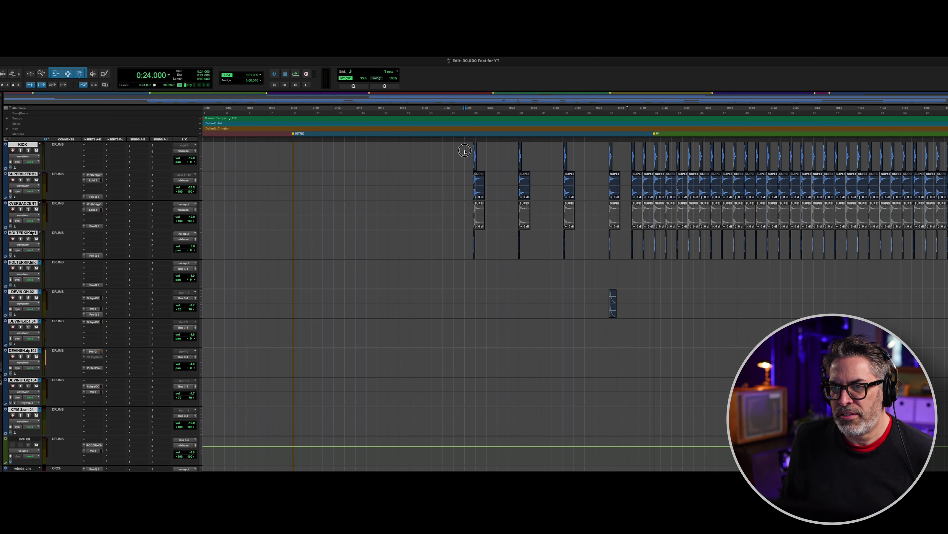
click(28, 232)
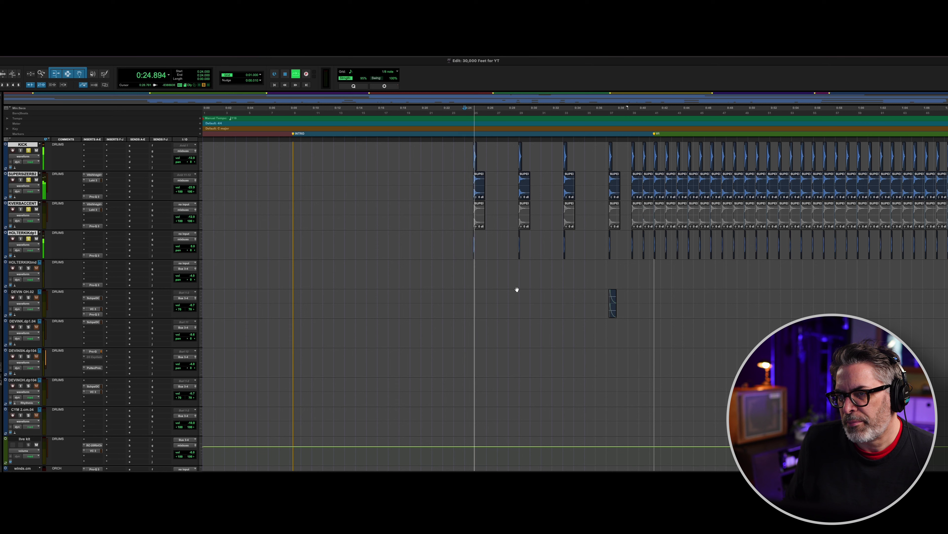
- Inspect the ValhallaVintageVerb, LoHi 3 and Pro-Q 3 inserts on the SUPERSIZERBIGH drum track
click(92, 174)
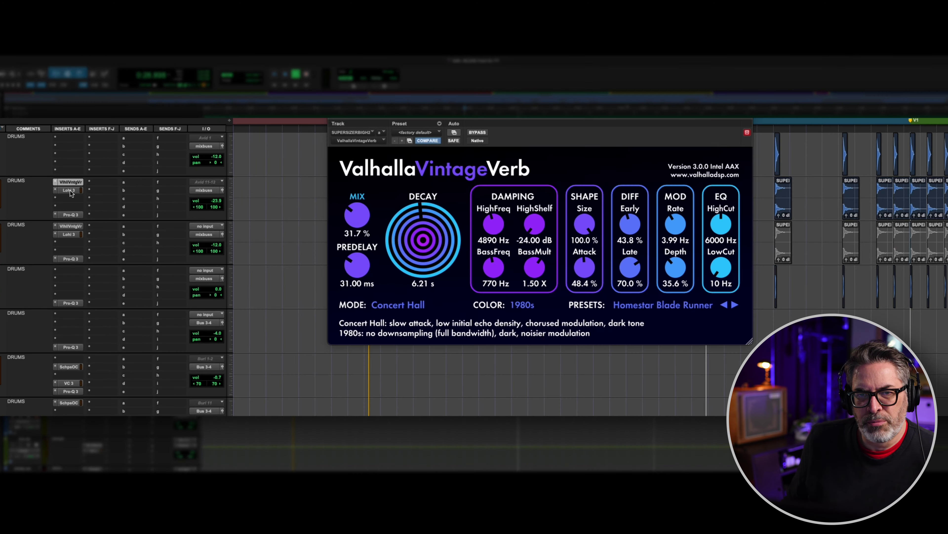
click(69, 190)
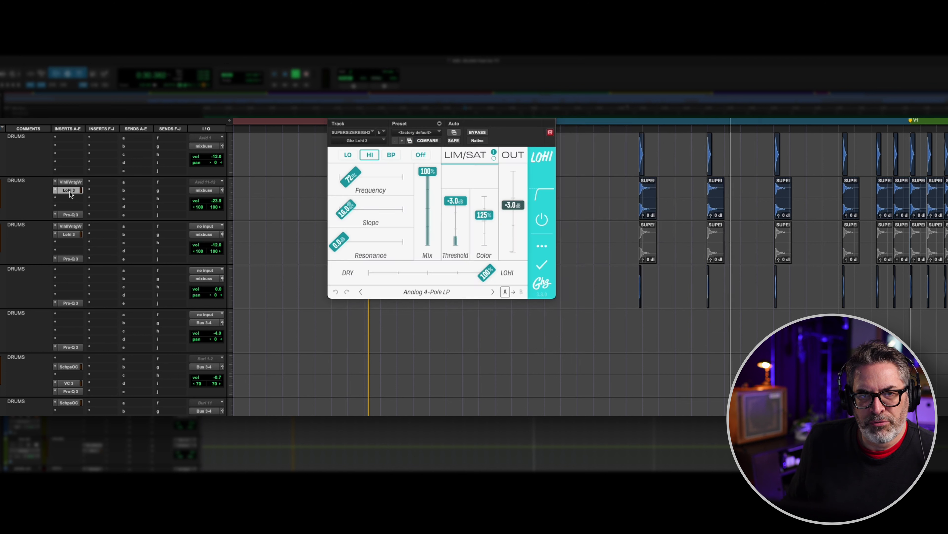
click(71, 215)
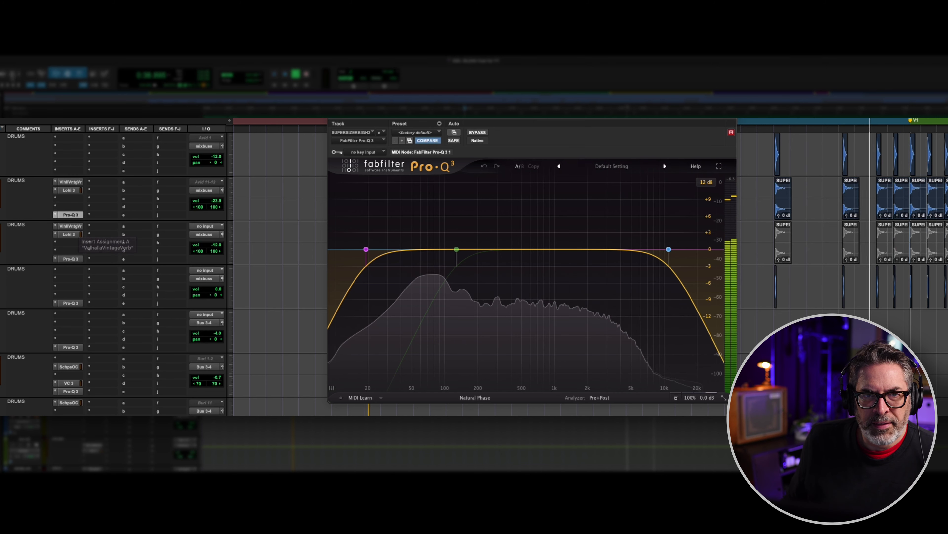
- Audition the K VERB ACCENT hit just before PRE2 and inspect that track's ValhallaVintageVerb settings
key(super+bracketleft)
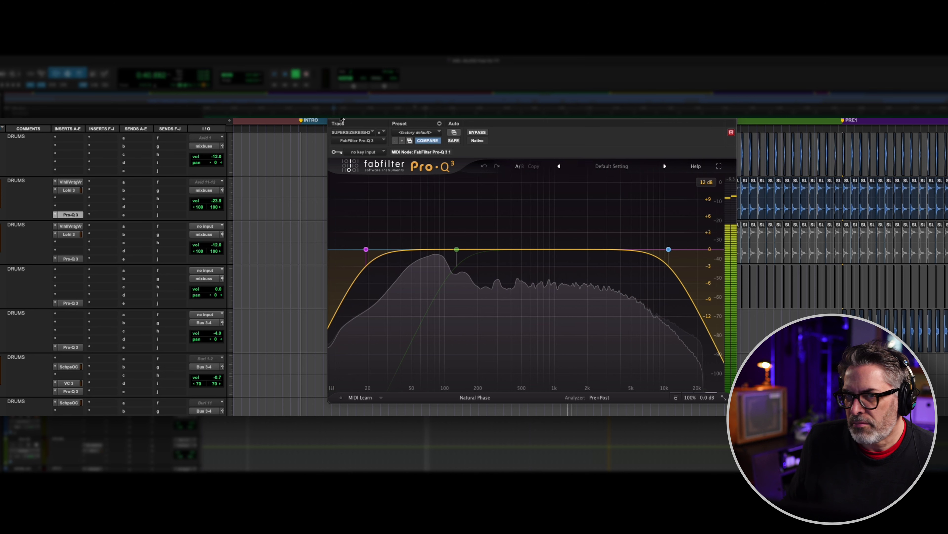
key(super+bracketright)
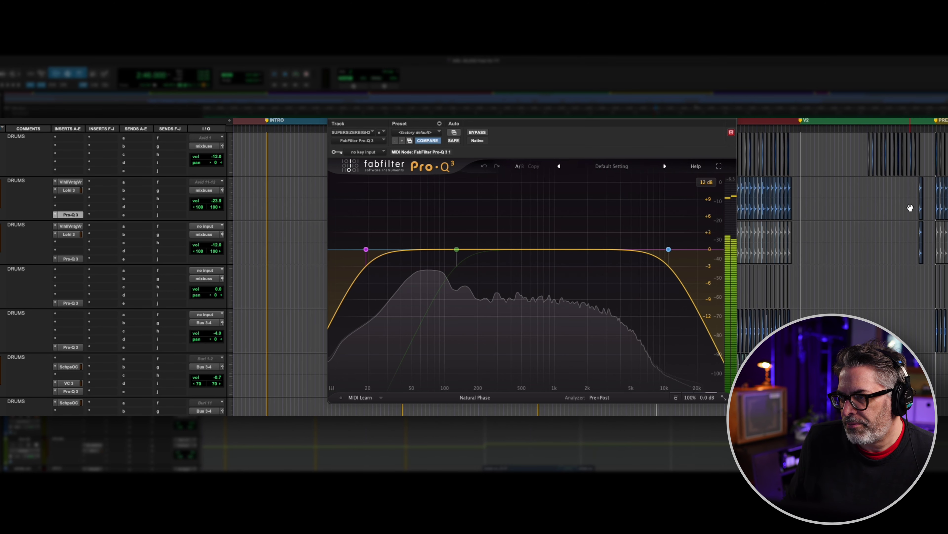
click(920, 236)
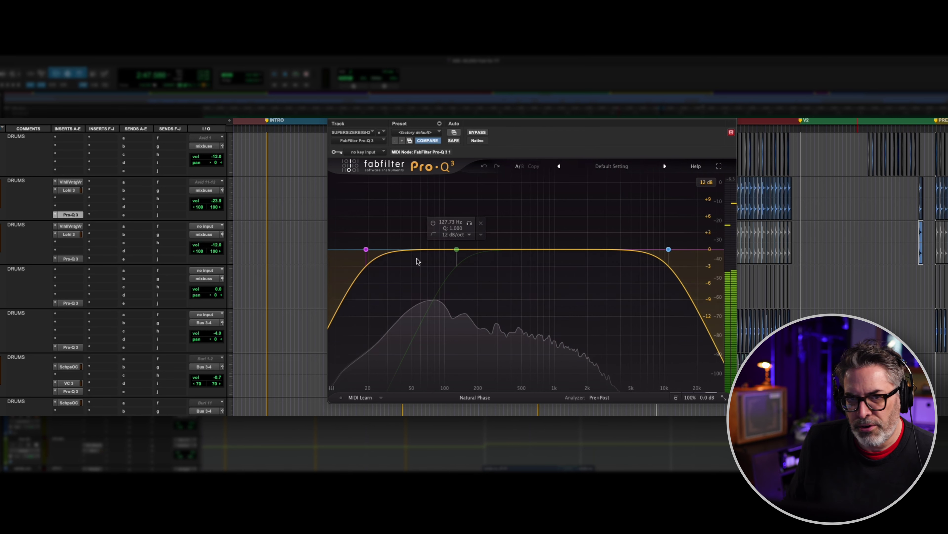
click(73, 227)
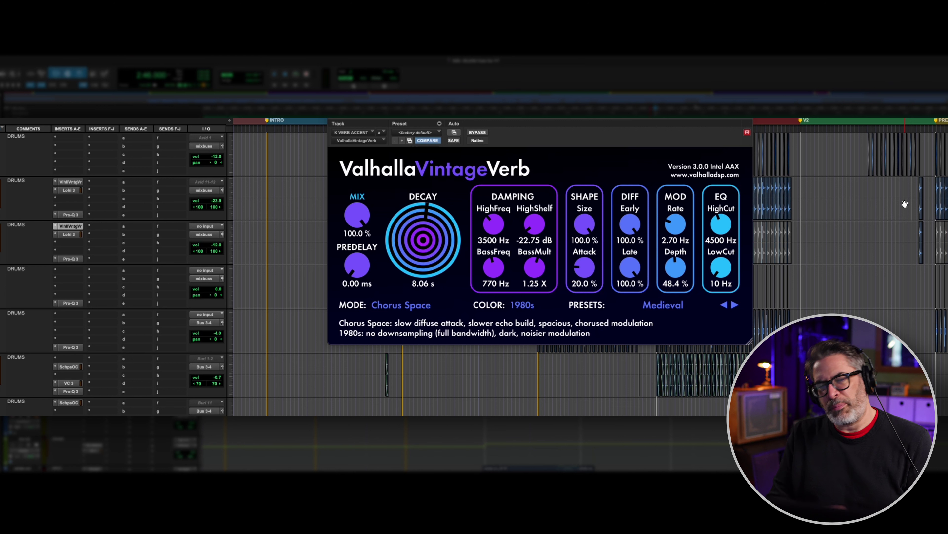
key(space)
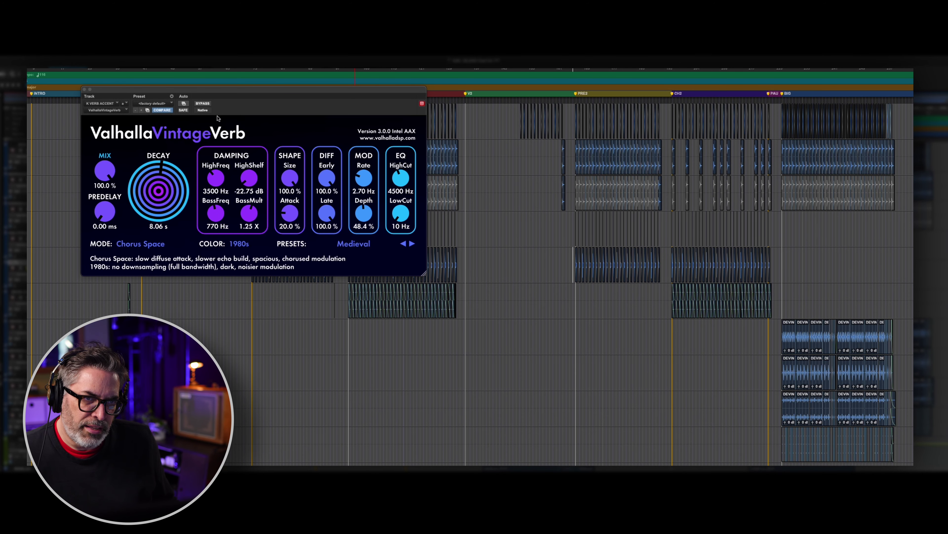
- Audition the HOLTERKIK mid kick track from the end of PRE1 into the start of CH1
click(83, 90)
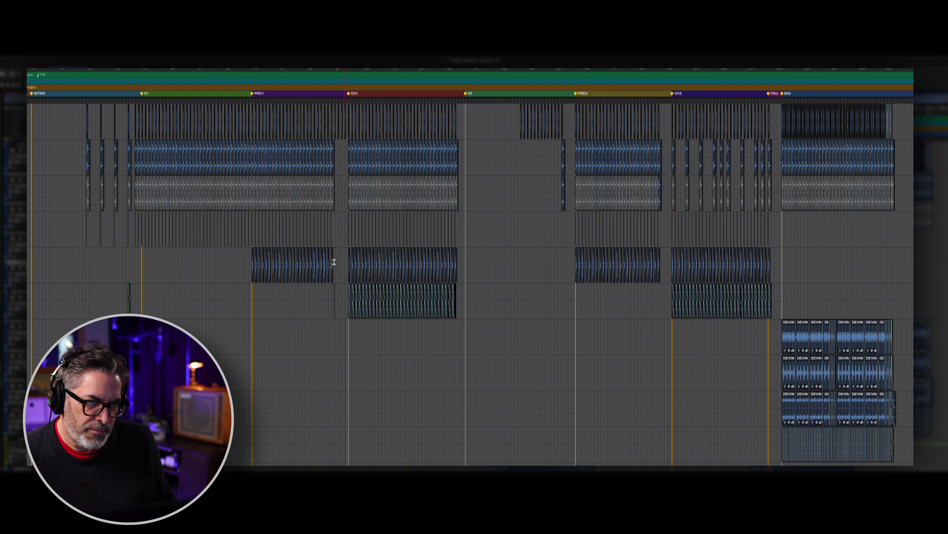
drag(317, 262, 371, 262)
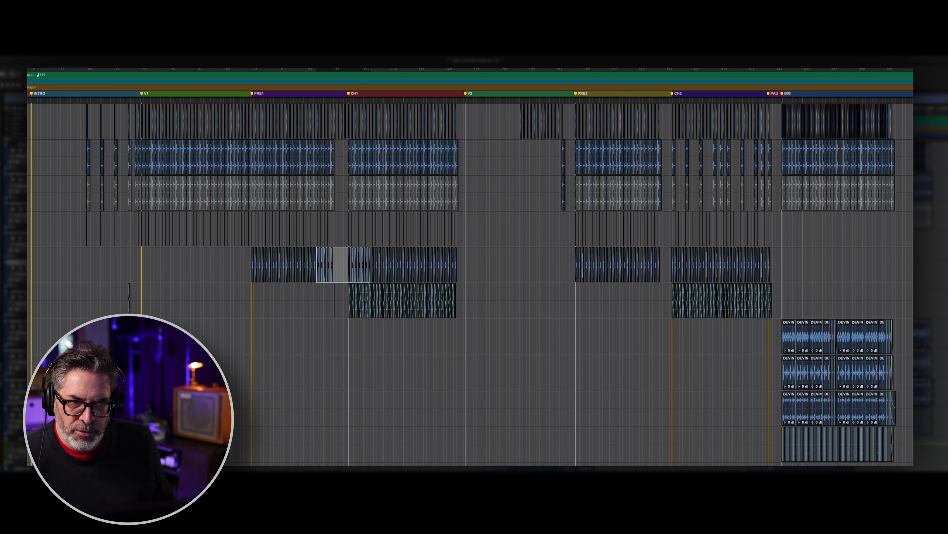
key(space)
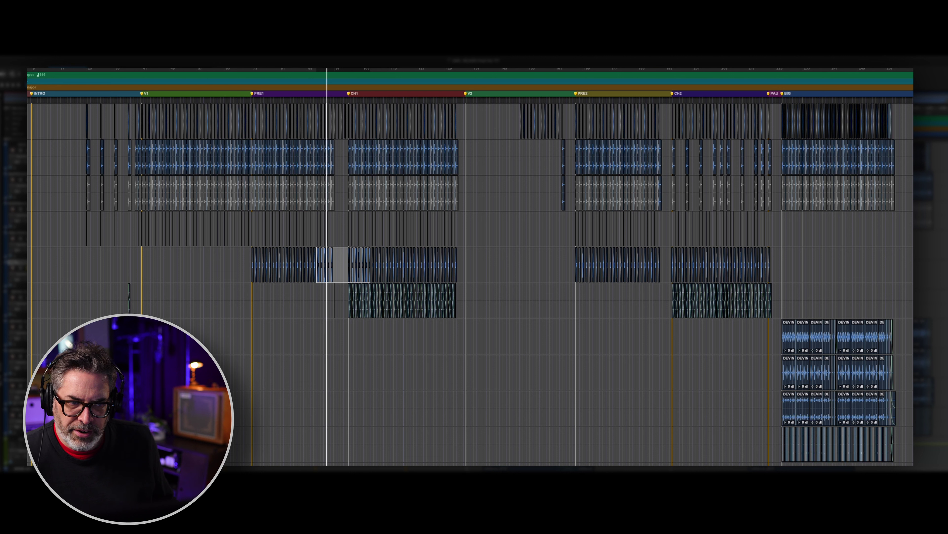
key(space)
- Play the DEVIN OH.02 track from just before CH1, then extend the track selection up to the first drum track
click(345, 290)
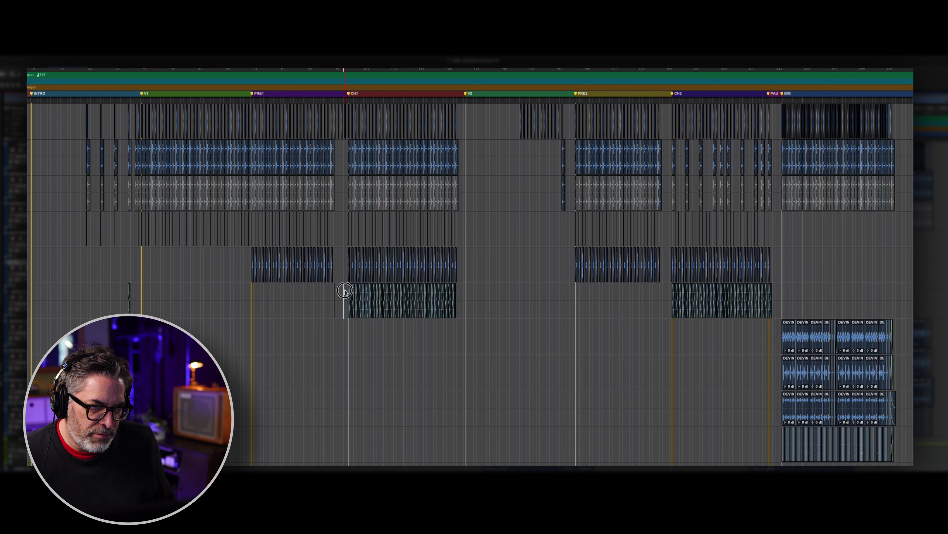
click(345, 291)
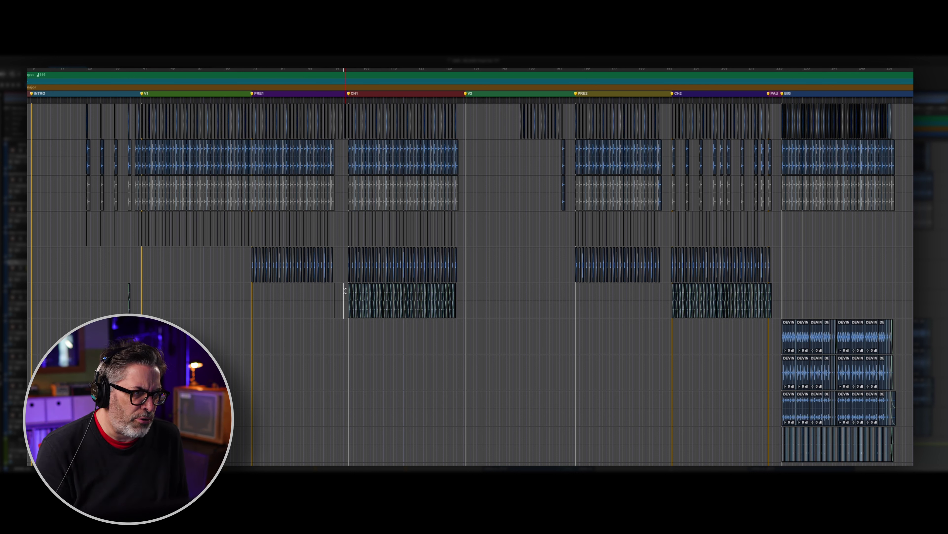
drag(768, 327, 913, 408)
click(343, 291)
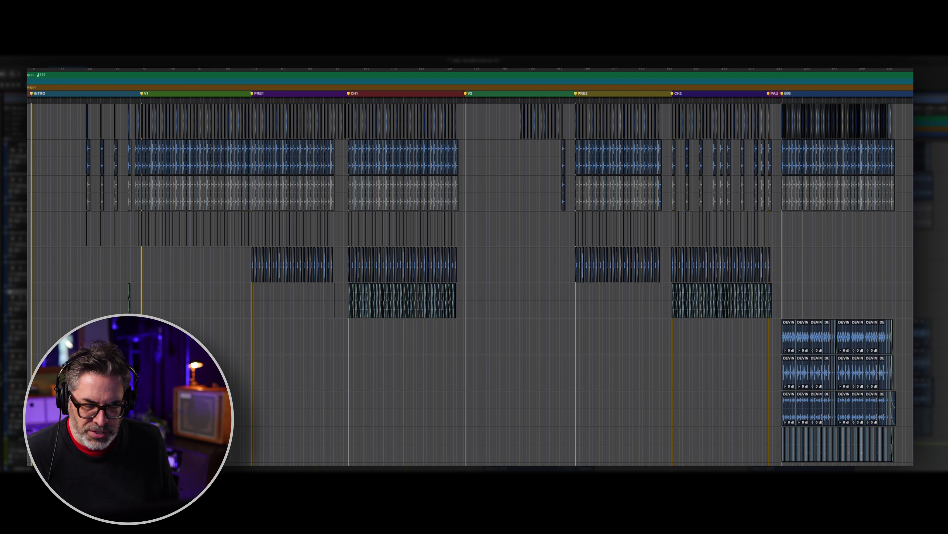
key(space)
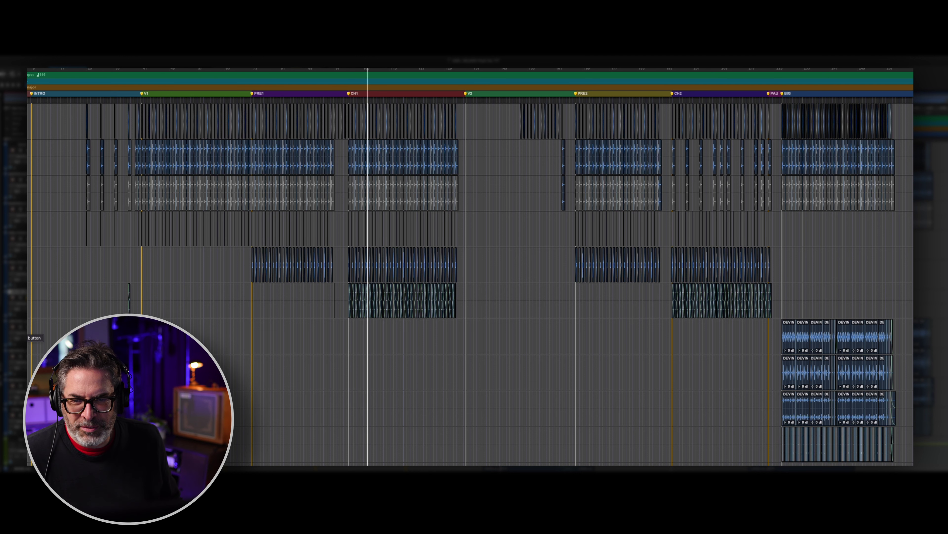
key(space)
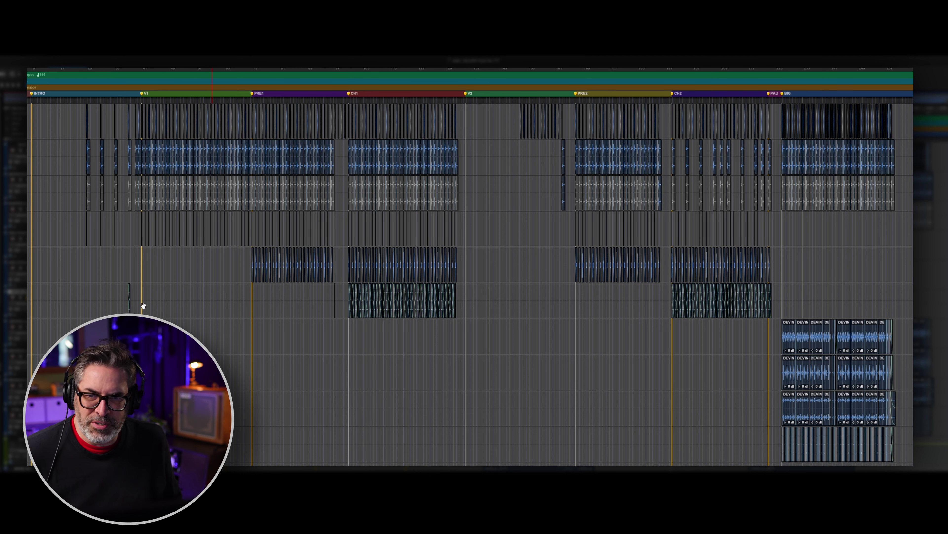
shift+click(14, 145)
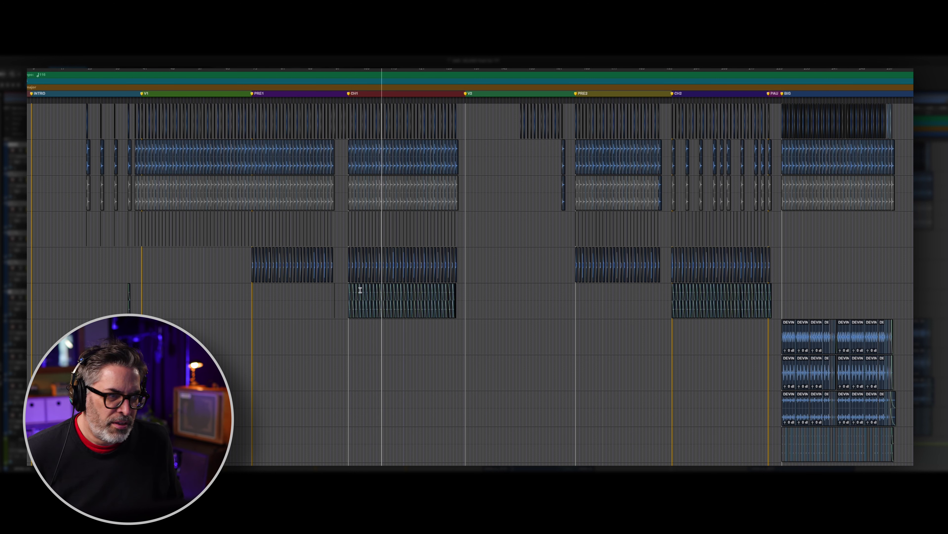
- Select the DEVIN kick, snare, overhead and CYM 2 clips in the BIG section and play them from 3:53
drag(776, 333, 906, 401)
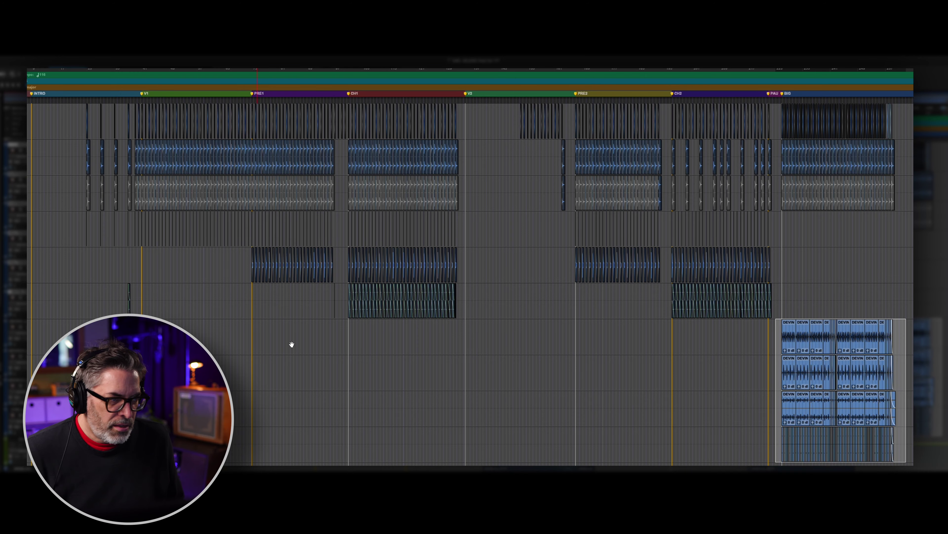
scroll(292, 344, down, 4)
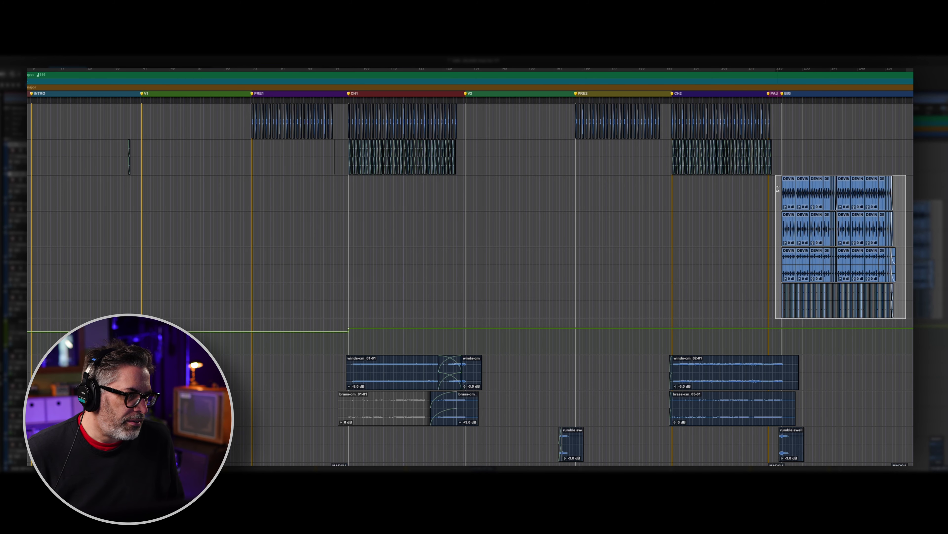
drag(778, 188, 780, 189)
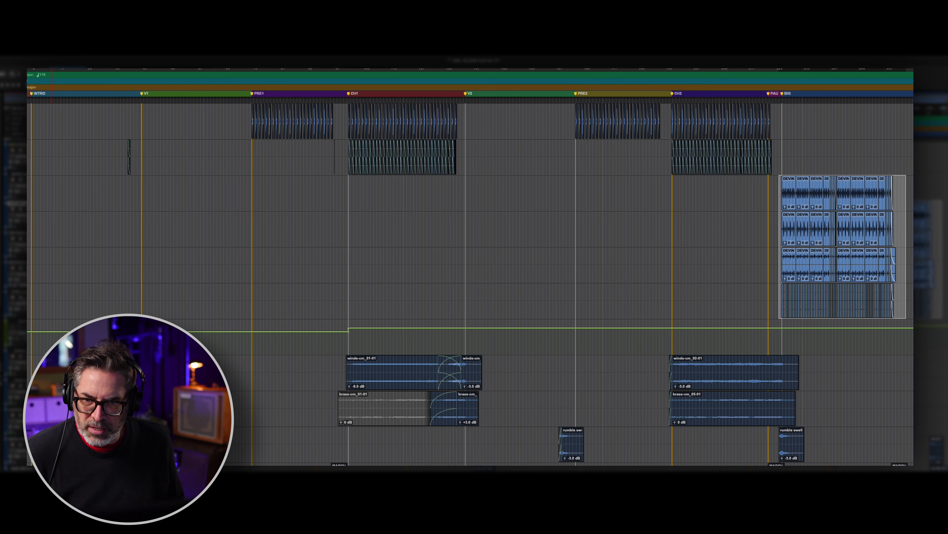
key(space)
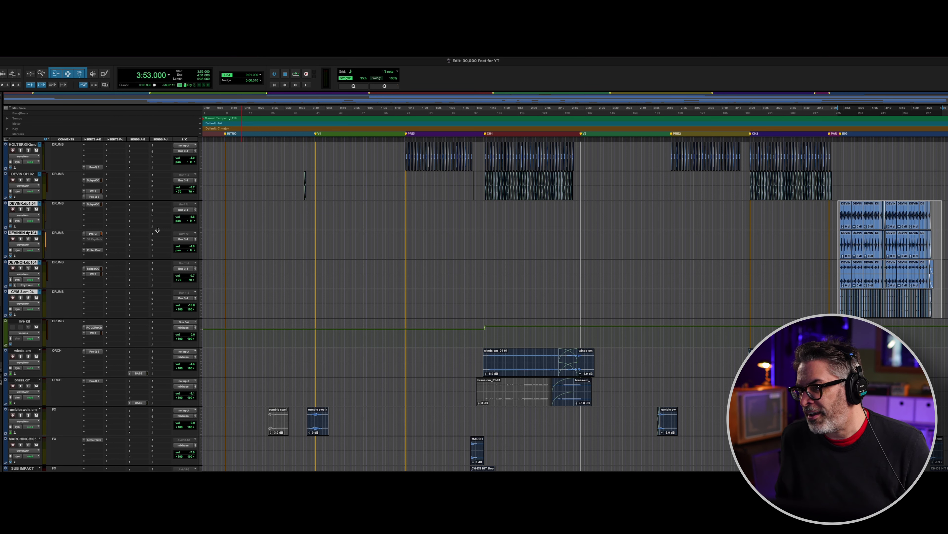
- Play the BIG section from 3:53 and compare the live kit's RC-20 Retro Color insert bypassed and active
scroll(794, 202, up, 2)
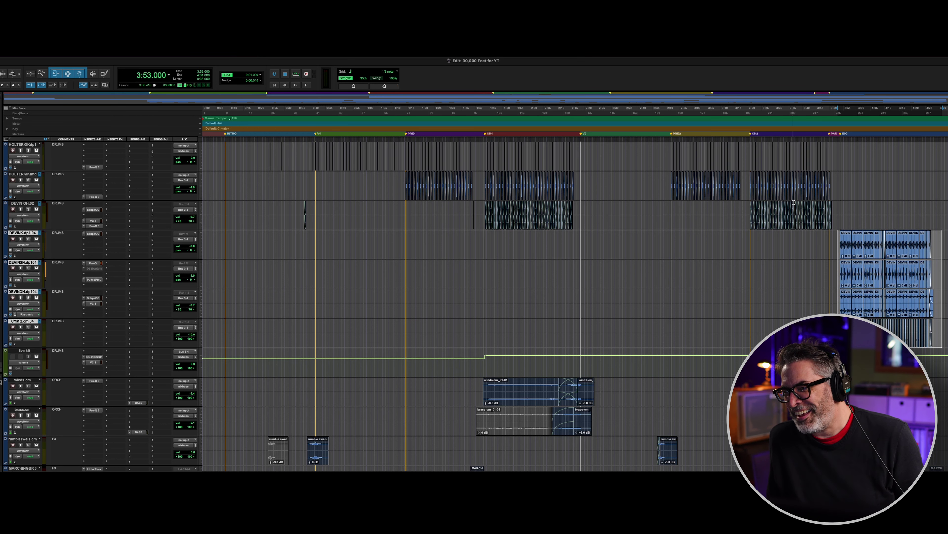
click(837, 242)
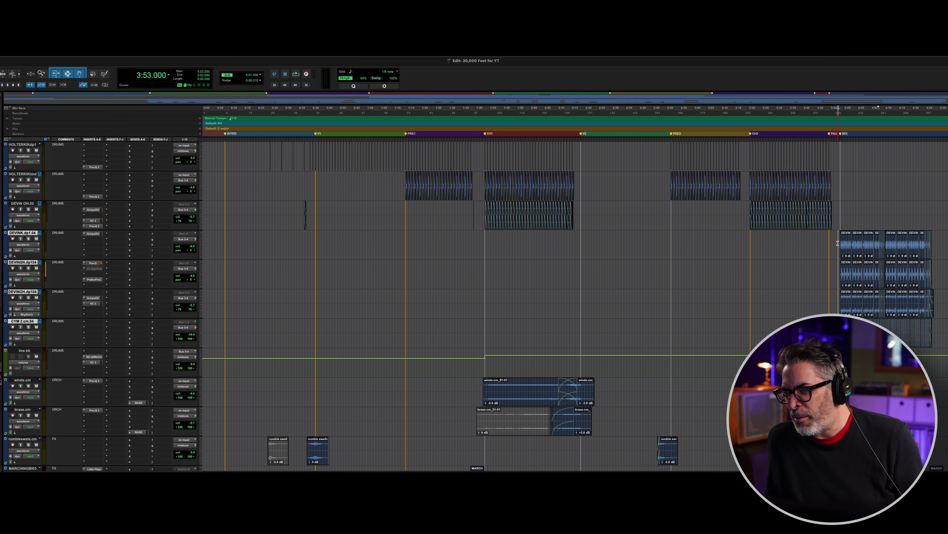
scroll(805, 269, down, 8)
click(92, 239)
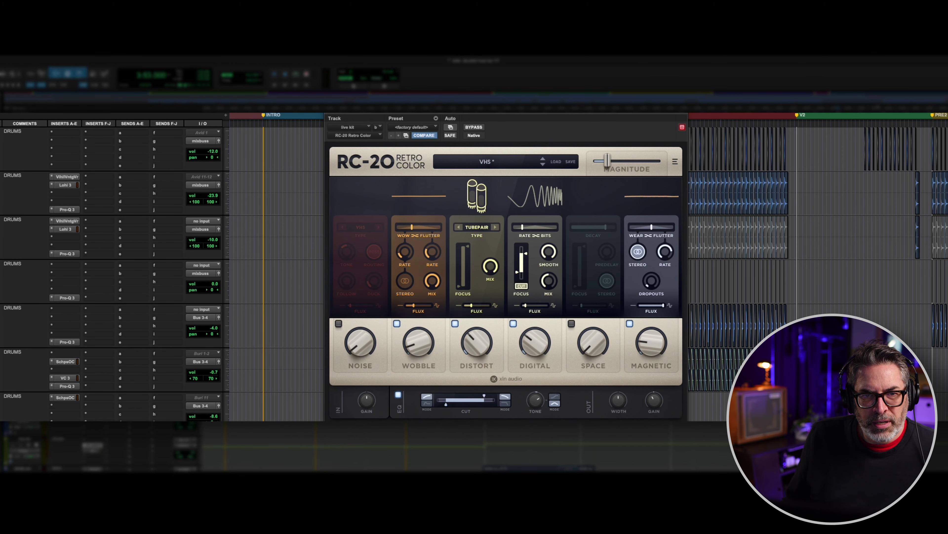
key(space)
scroll(306, 255, down, 10)
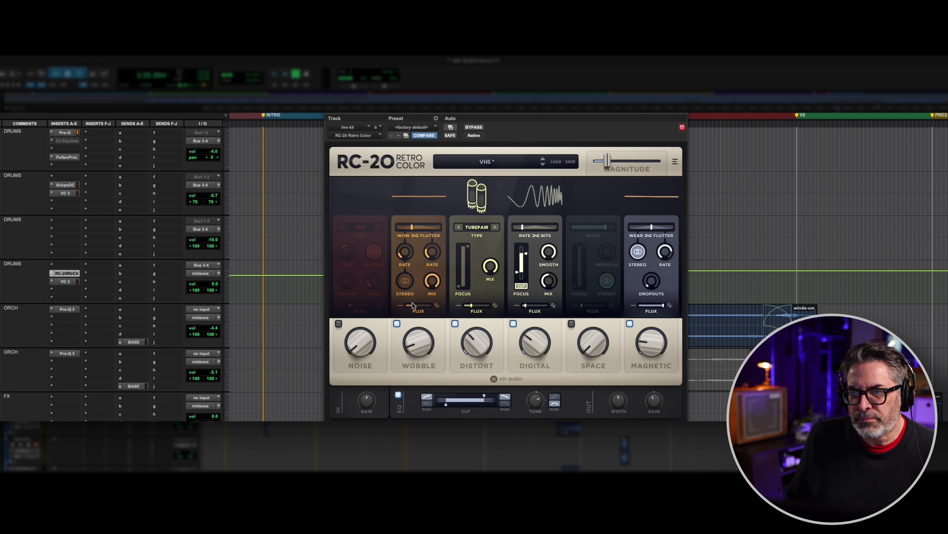
click(474, 128)
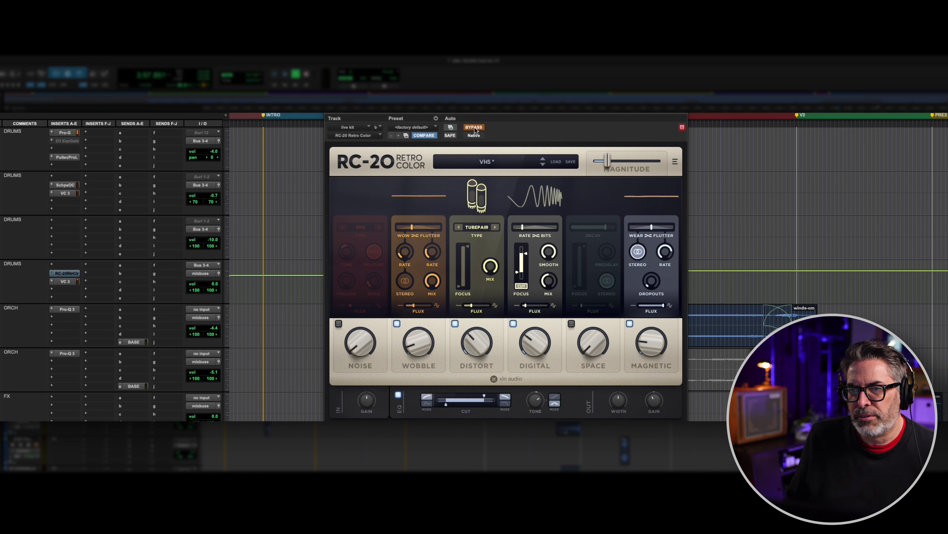
click(474, 128)
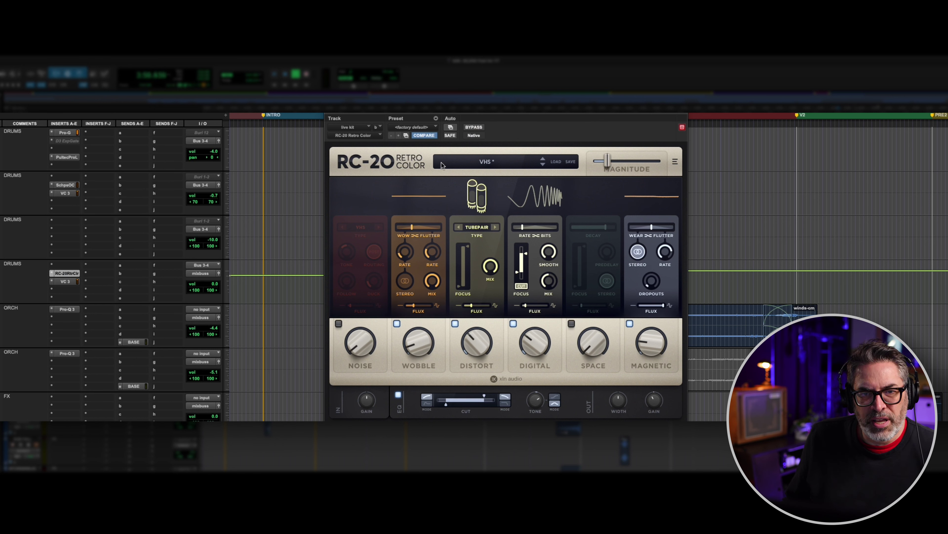
- Inspect the live kit's Vulf Compressor insert, compare it bypassed and active during playback, and close it
click(64, 281)
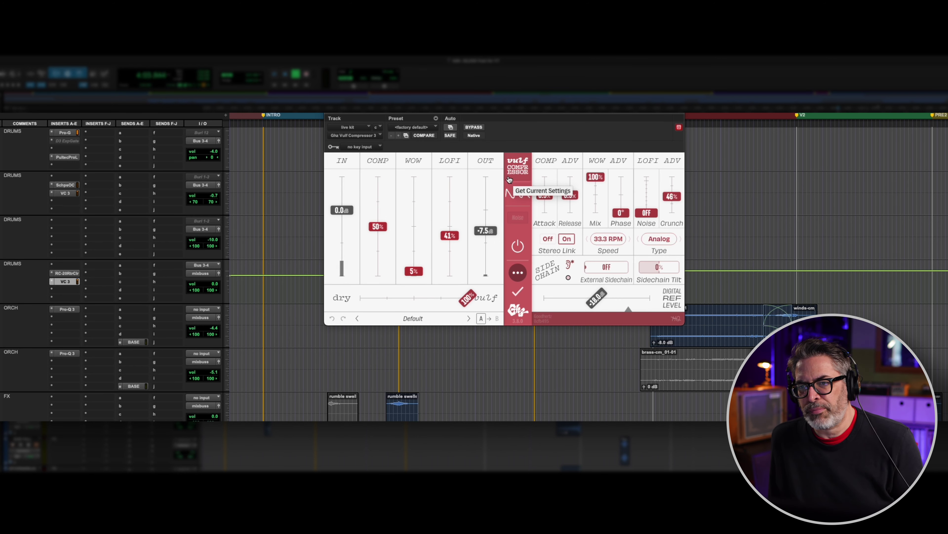
drag(514, 113, 532, 121)
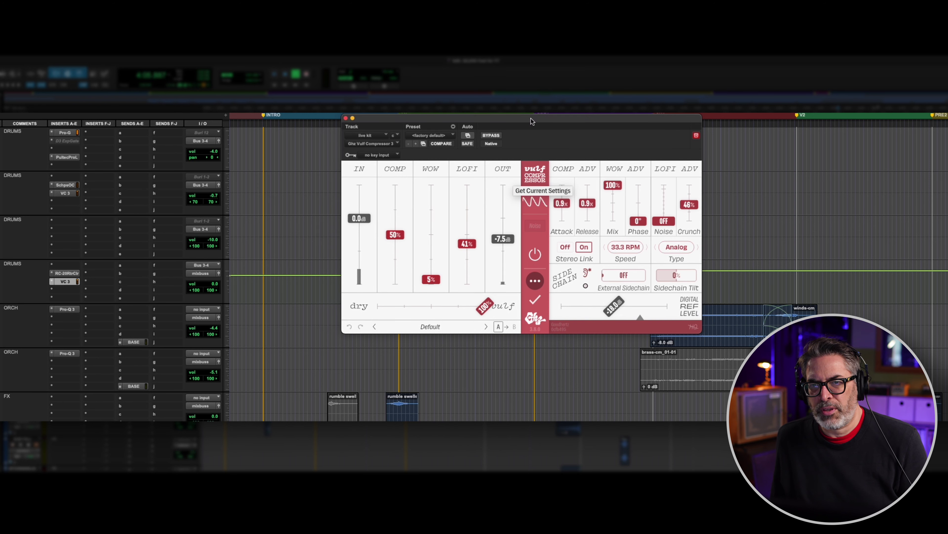
click(491, 136)
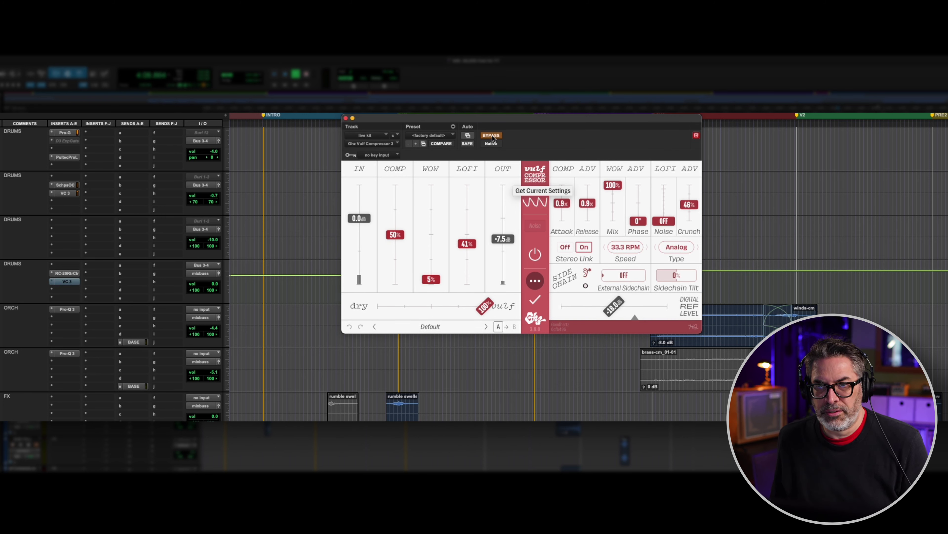
click(492, 136)
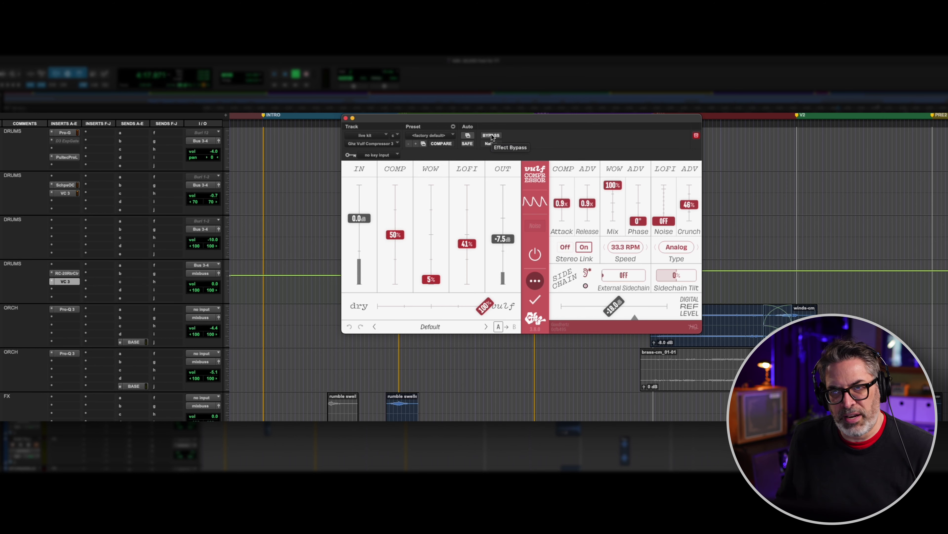
click(346, 118)
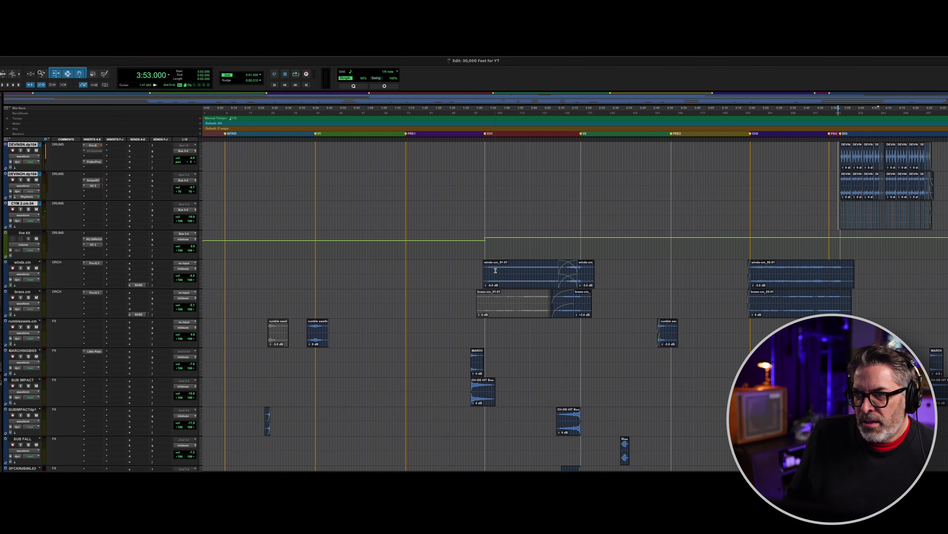
- Select the winds.cm and brass.cm tracks, solo the winds and play CH1 from 1:42
scroll(462, 295, down, 3)
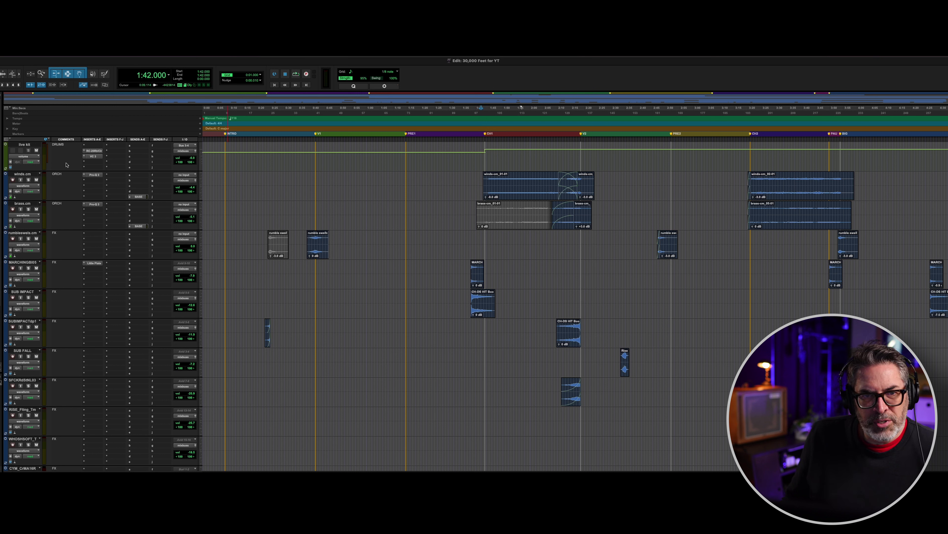
click(27, 175)
shift+click(24, 204)
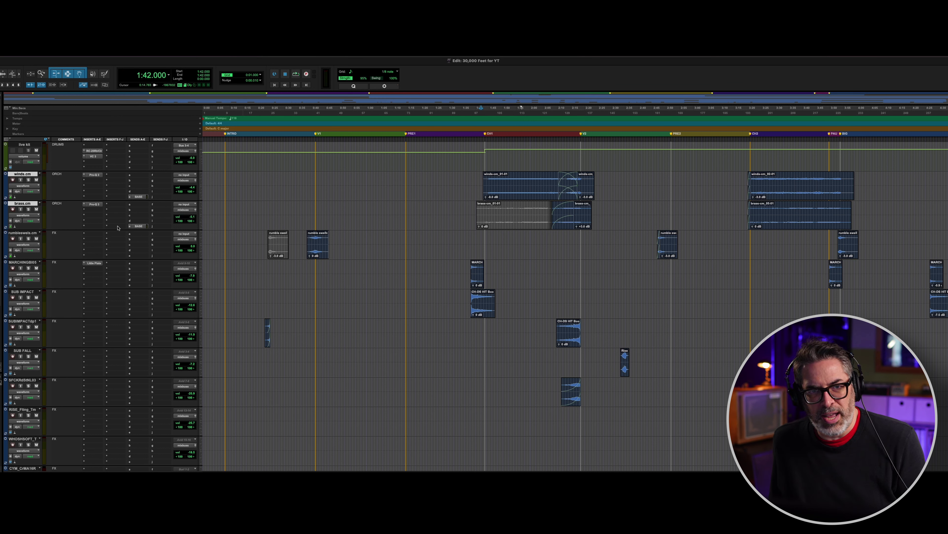
click(29, 181)
key(space)
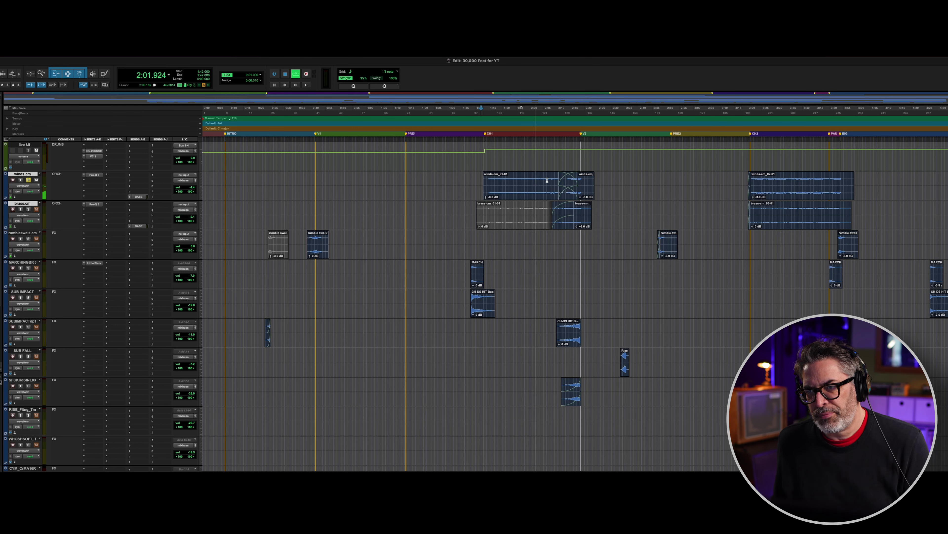
key(space)
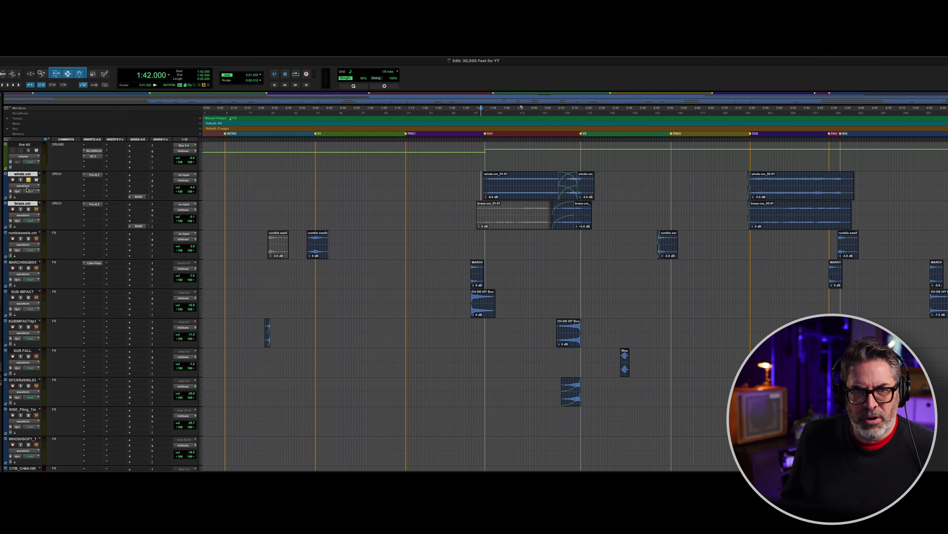
- Play the soloed winds.cm track from 2:07 through the transition into V2, then unsolo it
click(548, 180)
key(space)
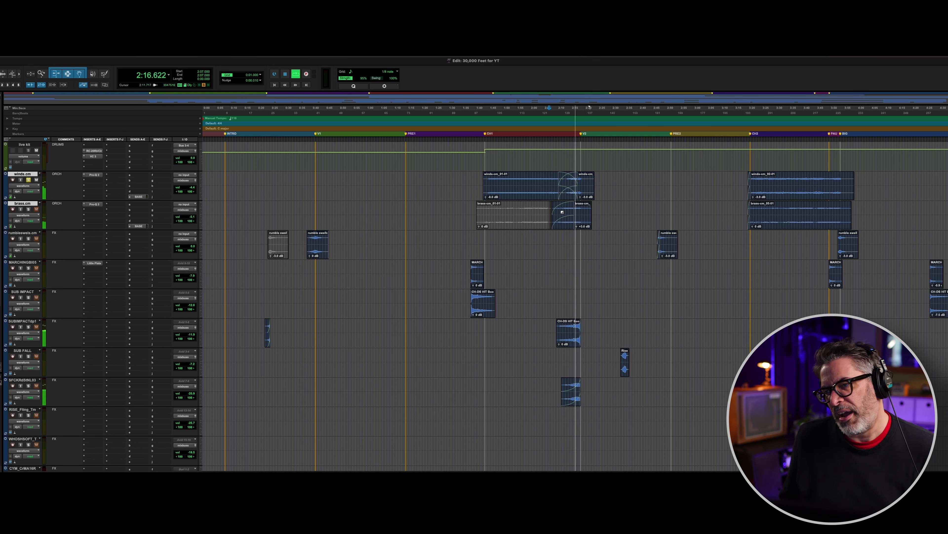
click(29, 180)
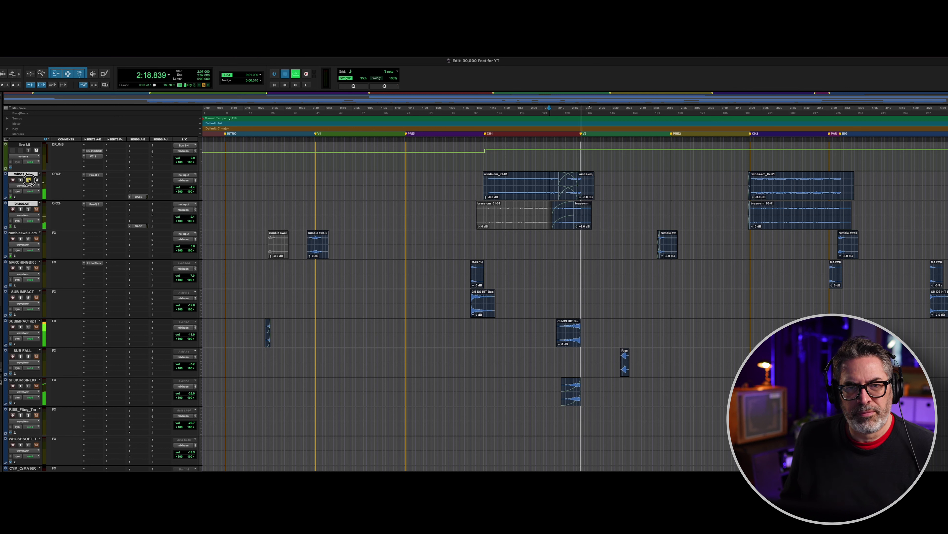
click(30, 180)
key(space)
- Play the CH1 ending from 2:10 into V2 with the winds out of solo
click(566, 176)
key(space)
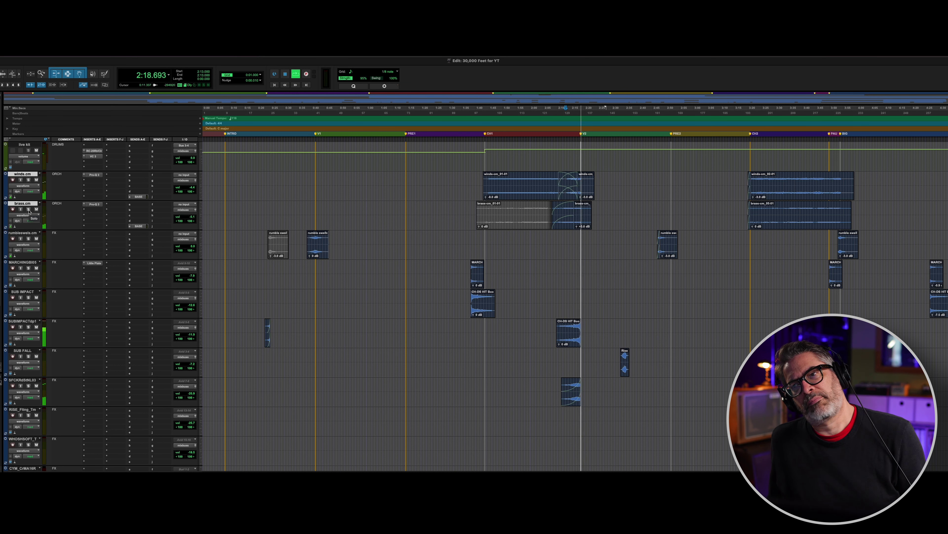
key(space)
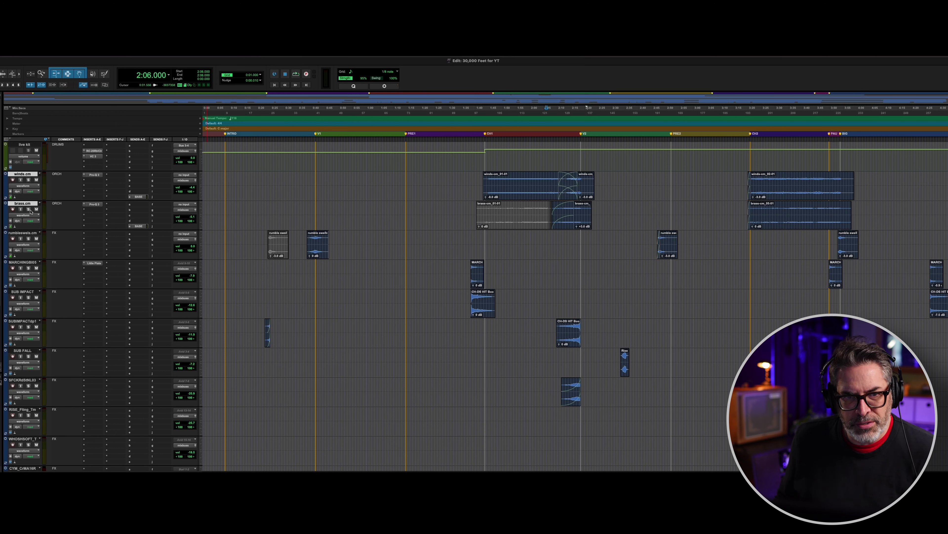
- Audition the brass.cm track in solo from 2:06, select its muted CH1 clip and unsolo the track
key(space)
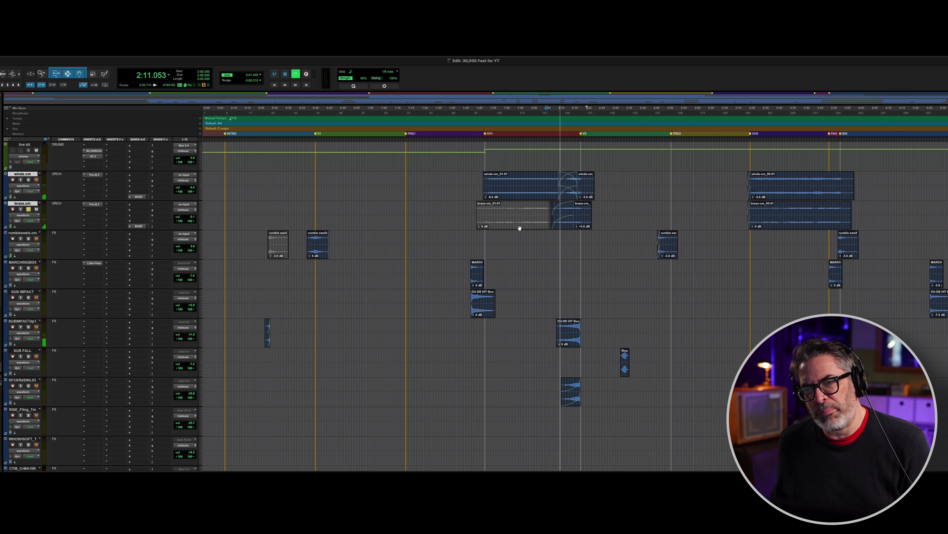
click(508, 221)
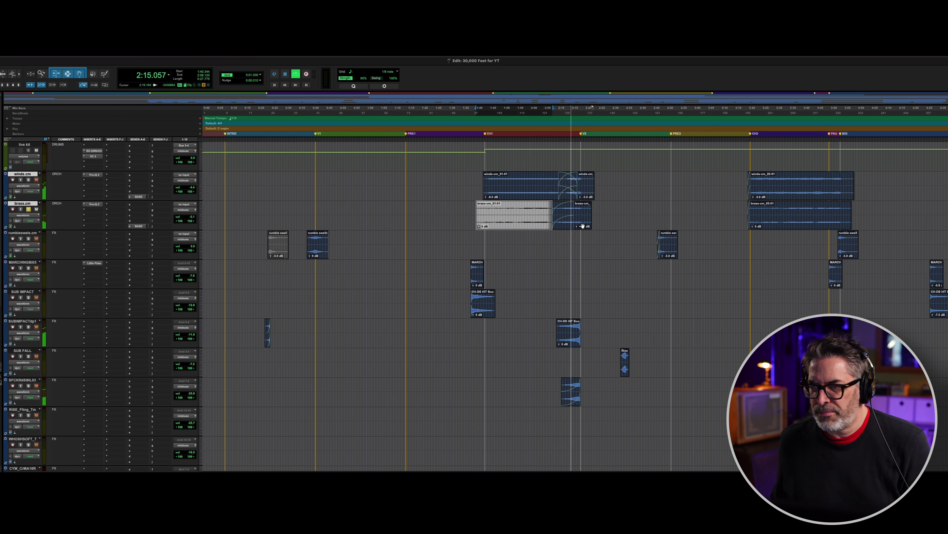
key(space)
click(29, 210)
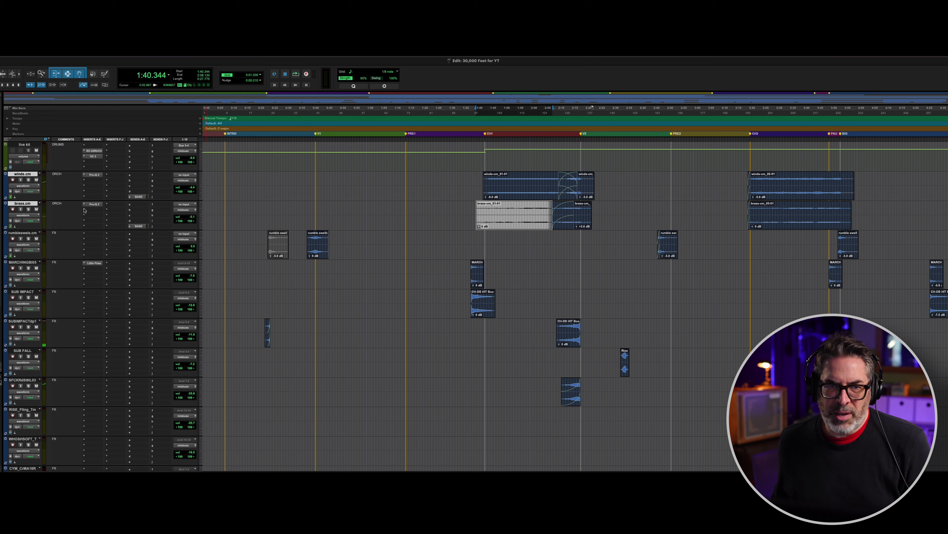
- Play CH2 from 3:19, solo the brass.cm track during playback and return it to the full mix
click(746, 206)
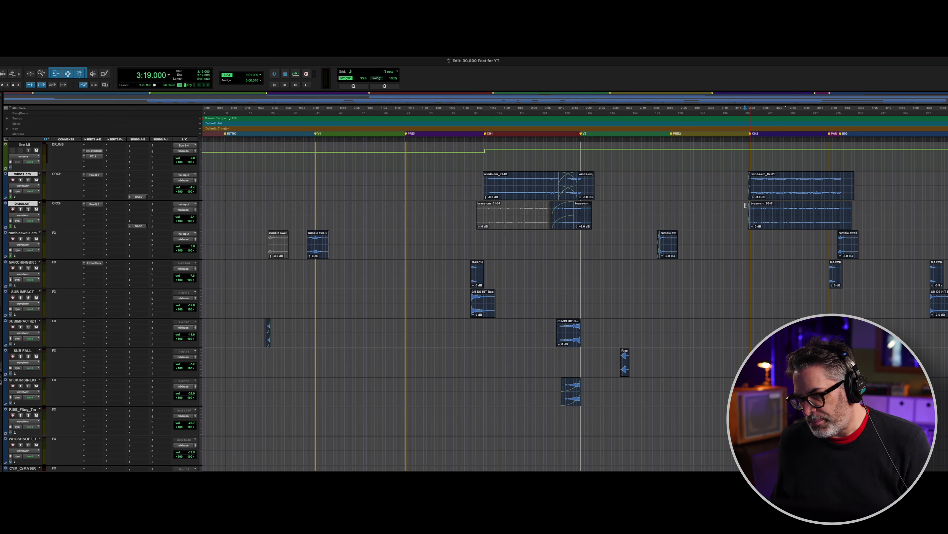
key(space)
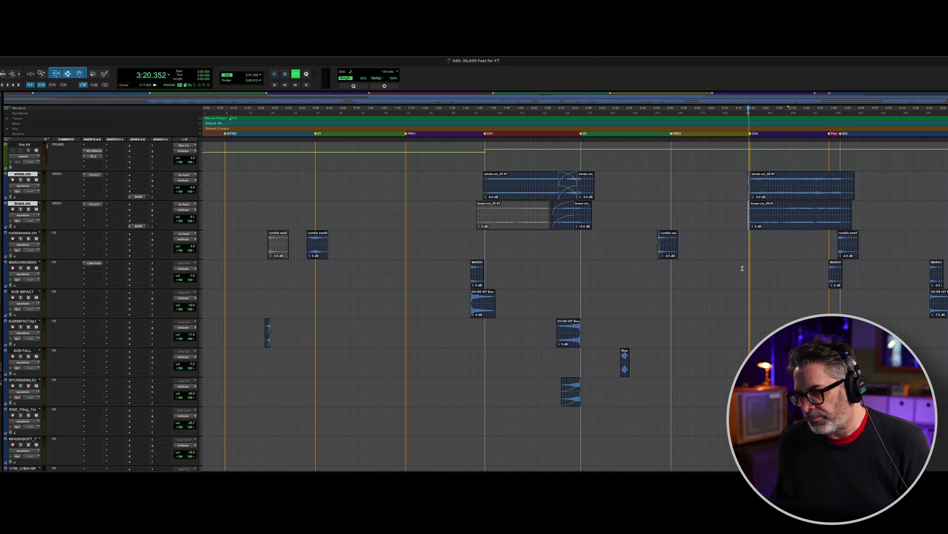
click(28, 209)
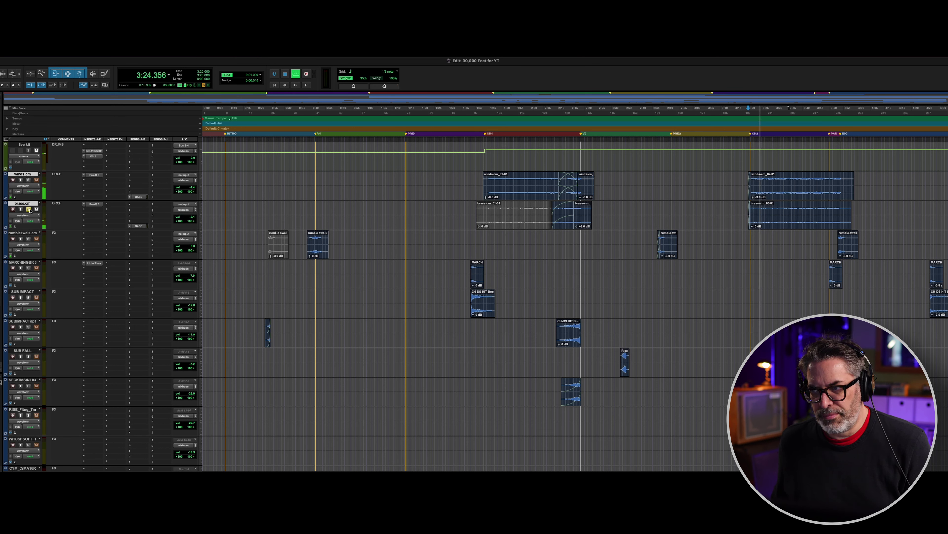
click(28, 209)
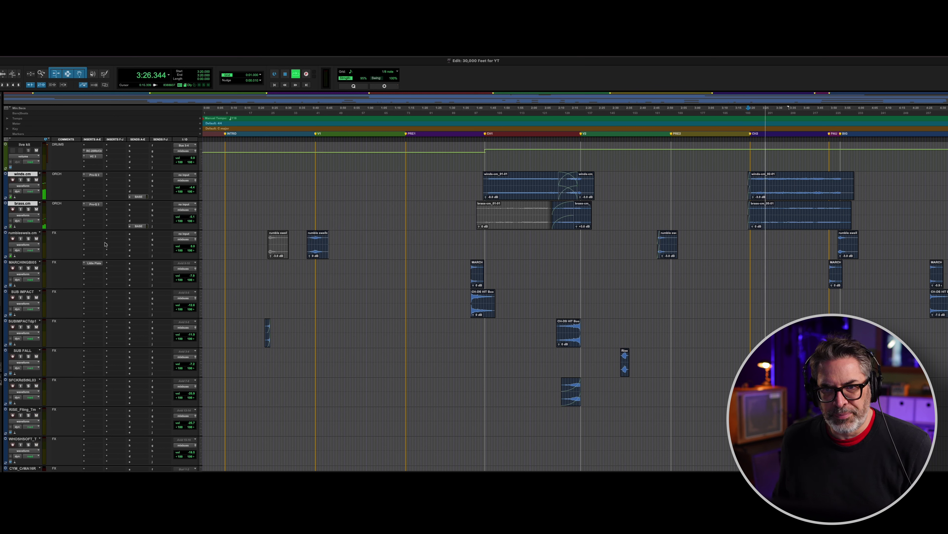
key(space)
- Survey the FX tracks below the brass and select the rumble swells clip at the start of V1
scroll(354, 290, down, 3)
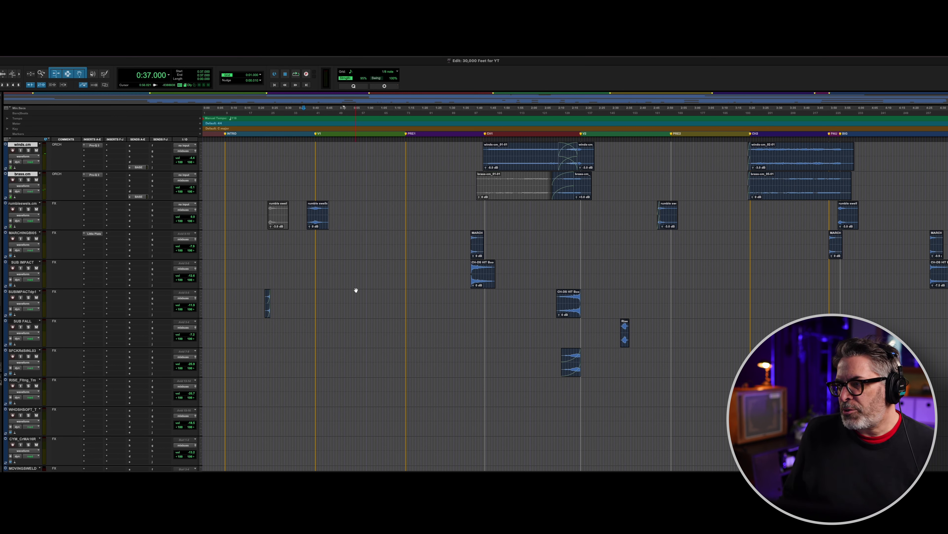
drag(250, 151, 944, 463)
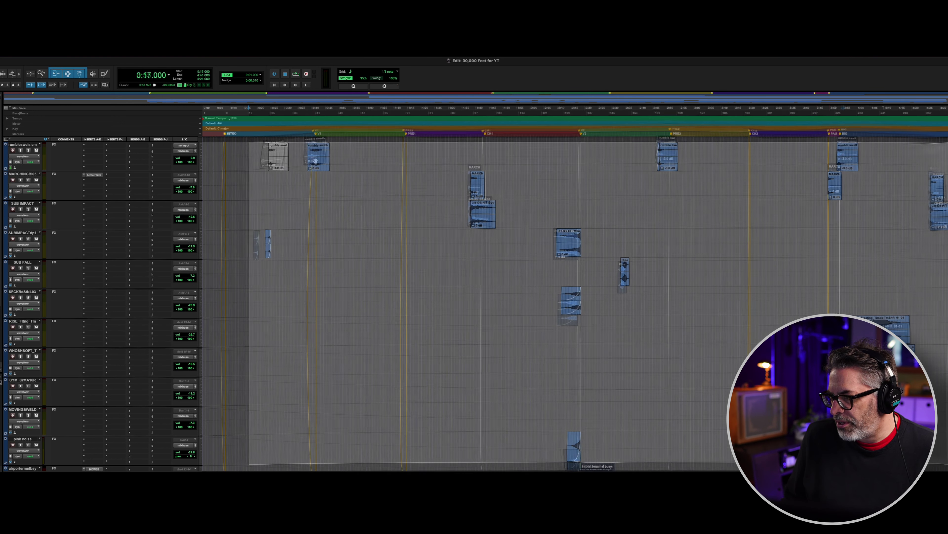
click(318, 166)
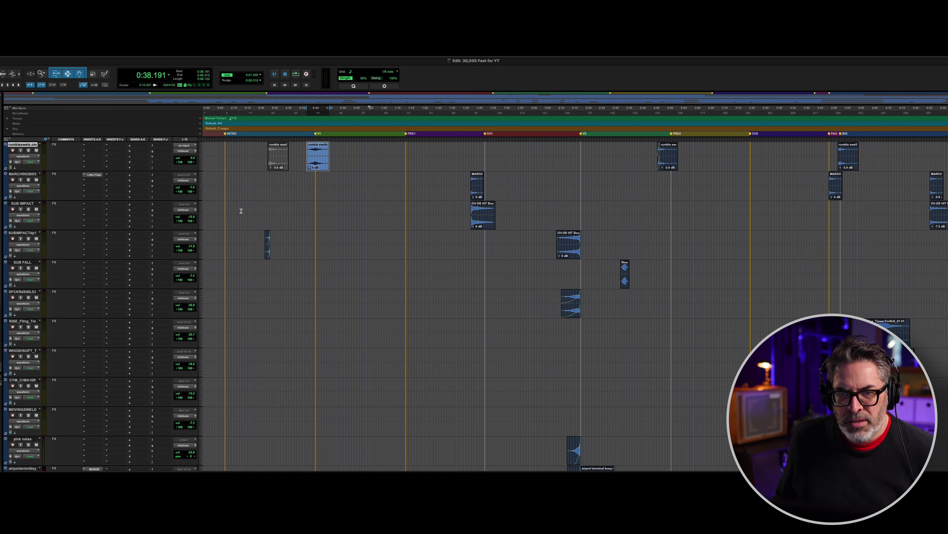
- Solo the second sub impact track and play its short intro clip from 0:22
click(262, 233)
click(29, 239)
key(space)
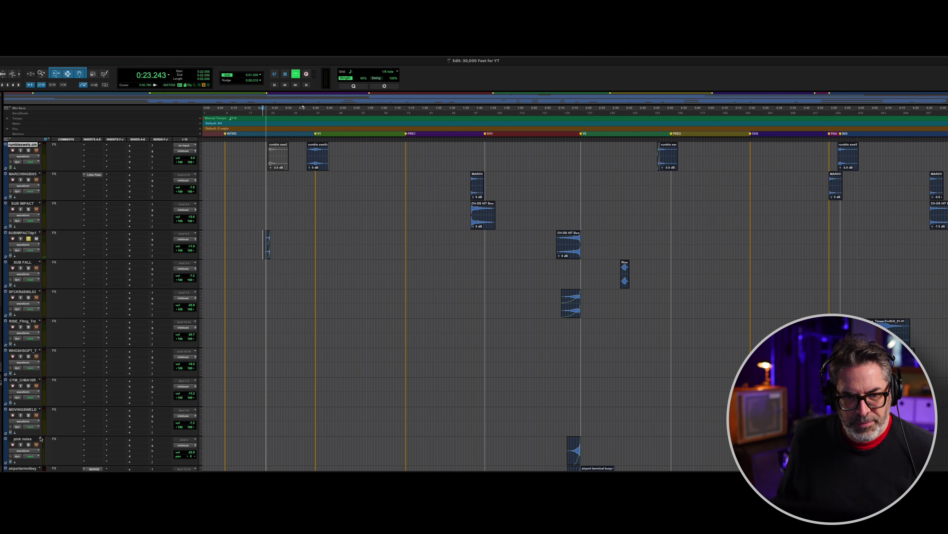
- Select and solo all FX tracks down through pink noise, and replay the intro effect from 0:22
alt+click(23, 262)
alt+click(28, 444)
key(space)
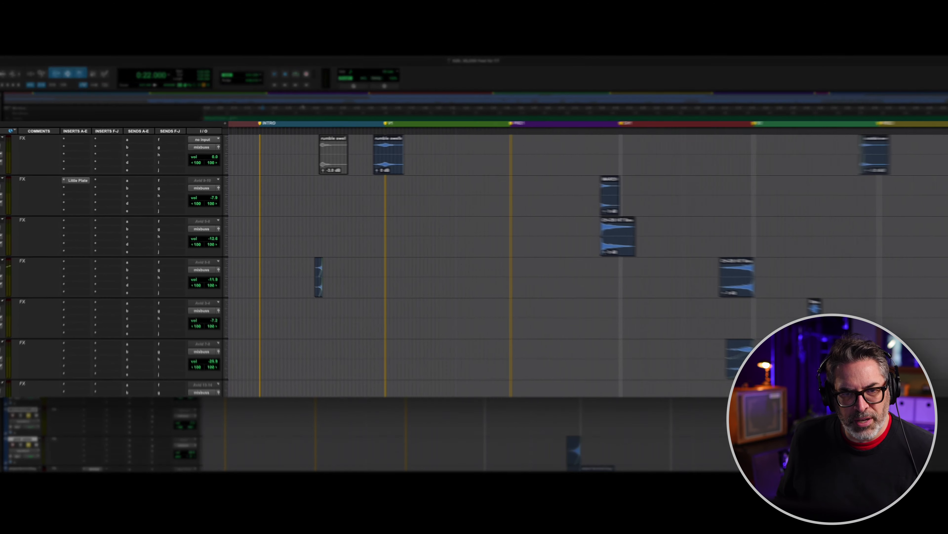
key(space)
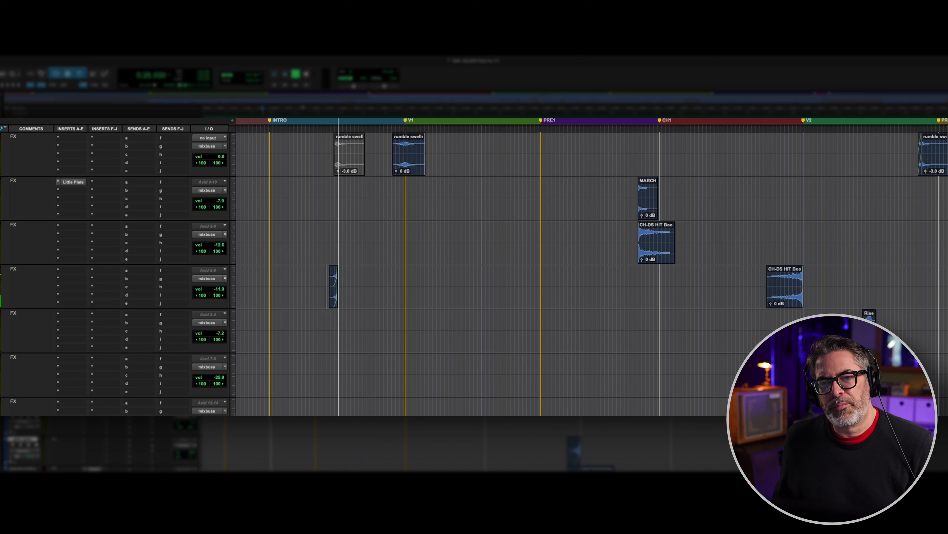
key(space)
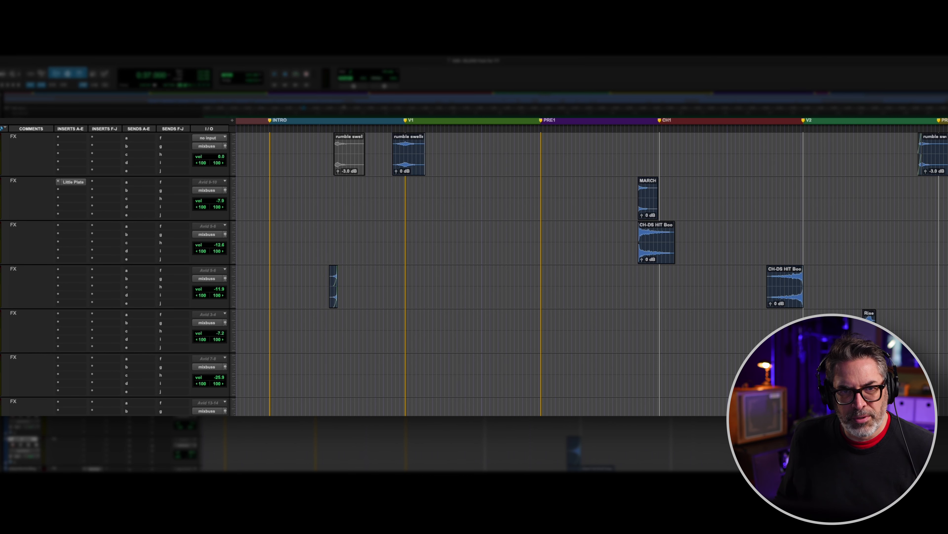
- Play the soloed rumble swells into V1, followed by the marching and sub impact hits leading into CH1
key(space)
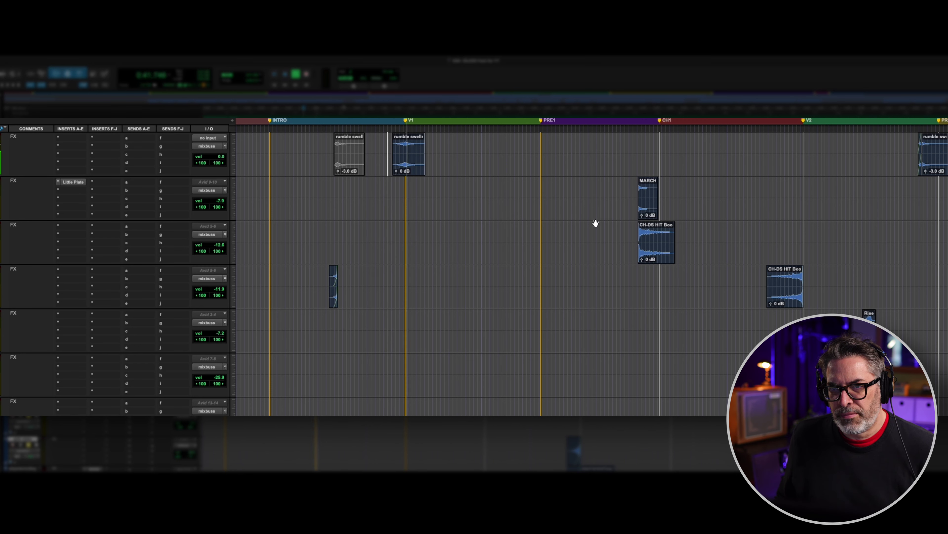
key(space)
click(632, 186)
key(space)
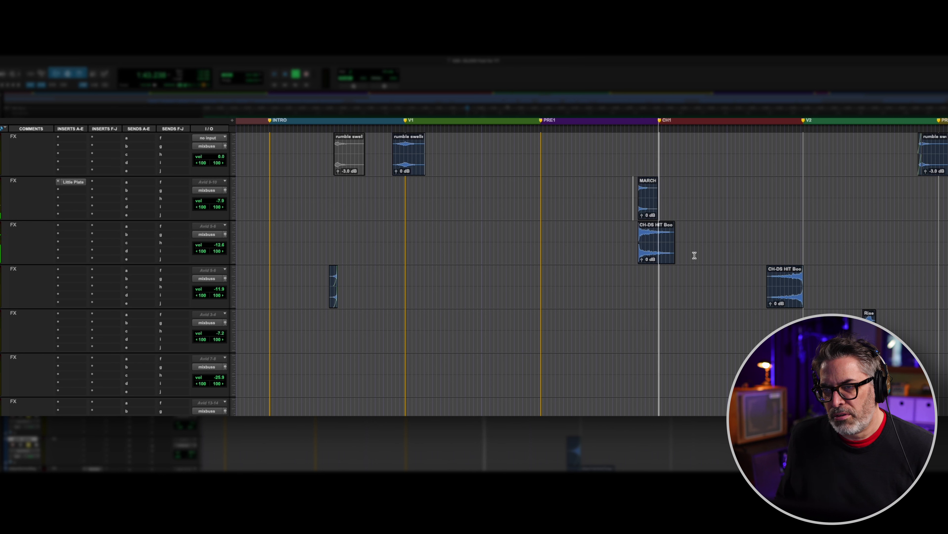
key(space)
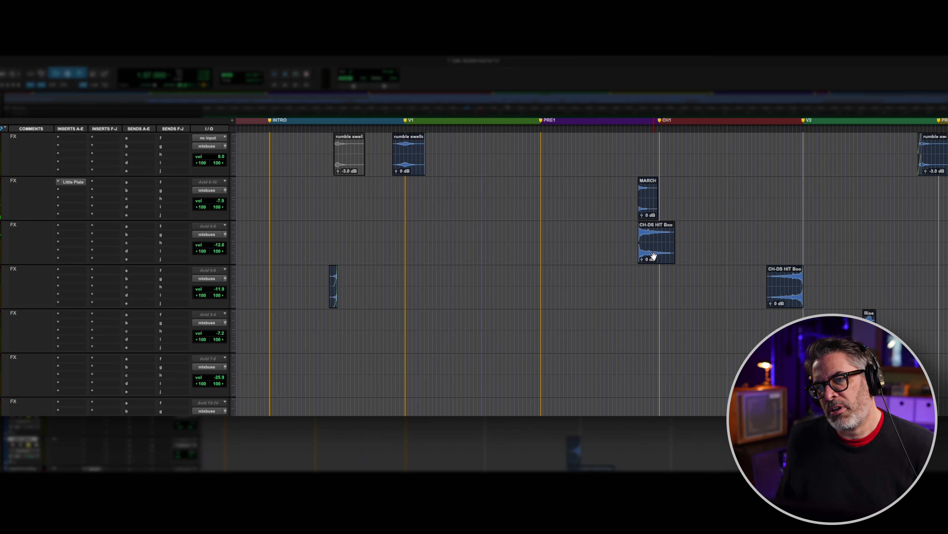
- Play the soloed sub impact clip at the end of CH1, starting just before it
click(765, 275)
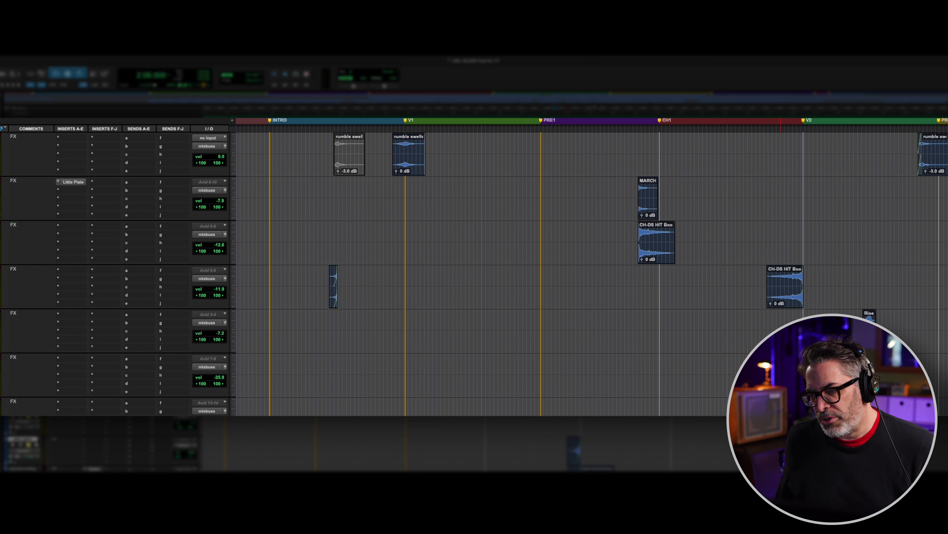
scroll(523, 273, down, 3)
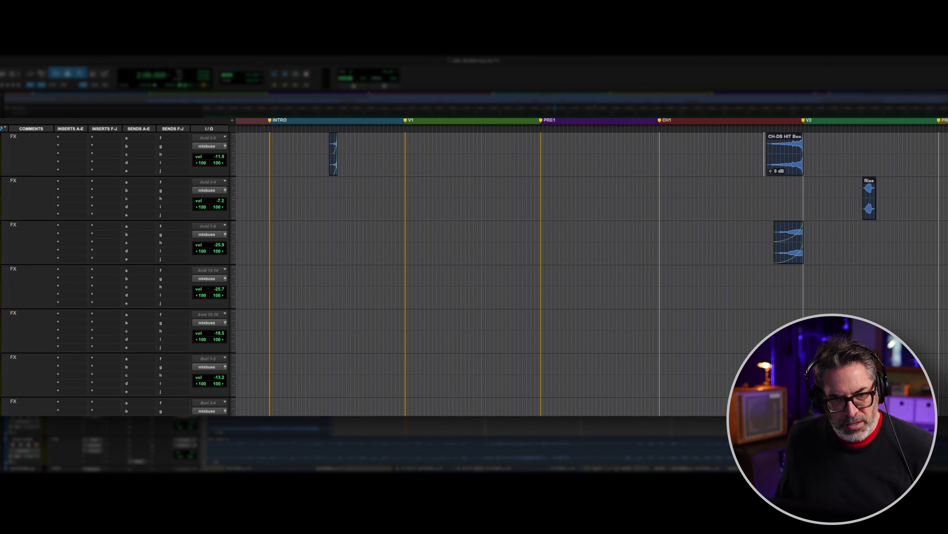
key(space)
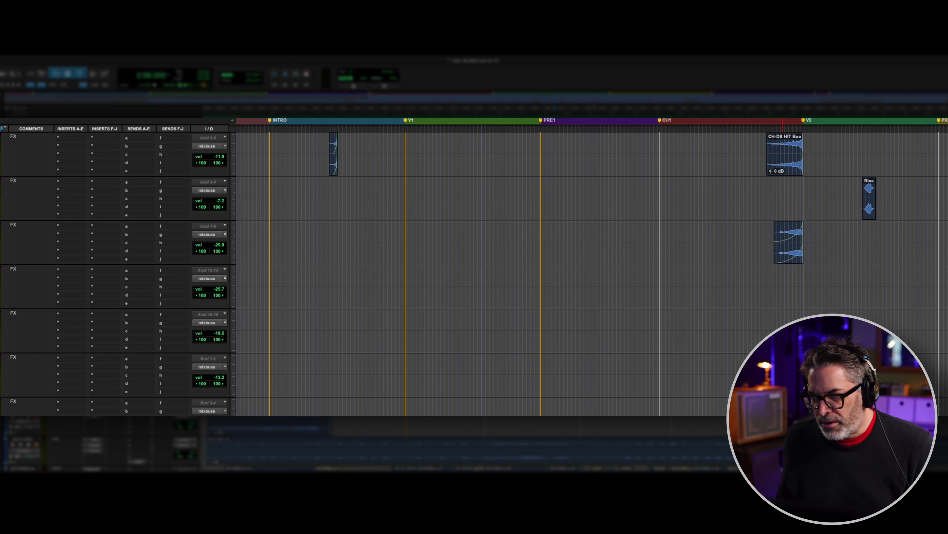
scroll(522, 272, down, 1)
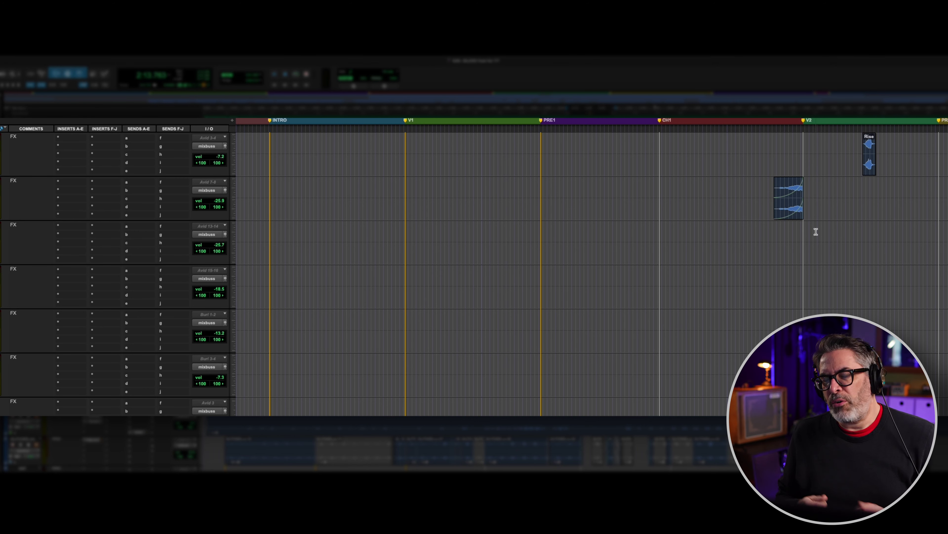
key(space)
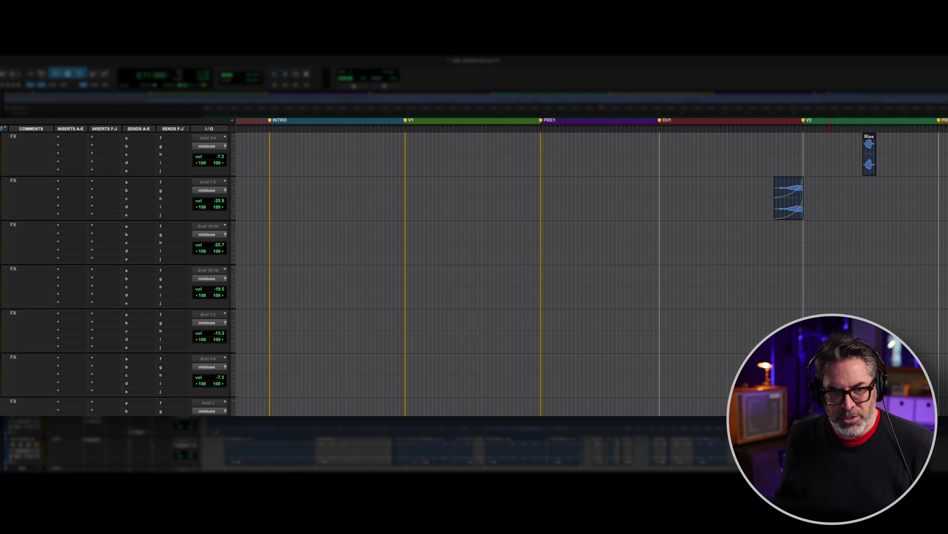
- Play the soloed effects from 2:11 through the CH1 ending into V2, following the active FX tracks
key(space)
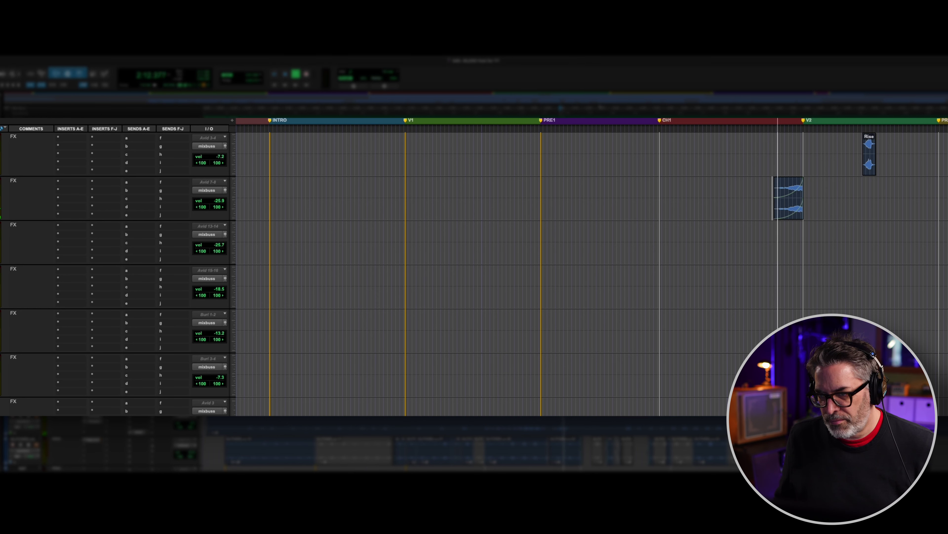
scroll(485, 262, up, 10)
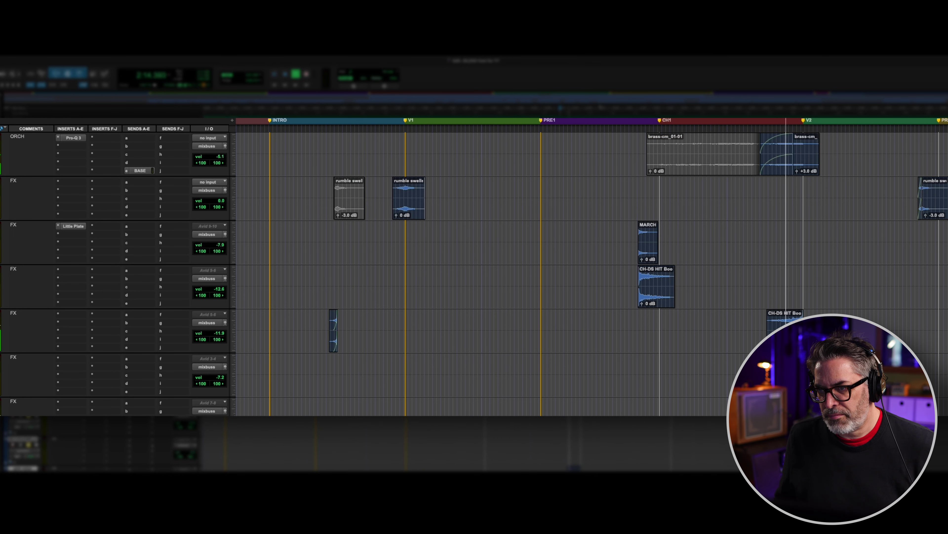
scroll(486, 262, down, 6)
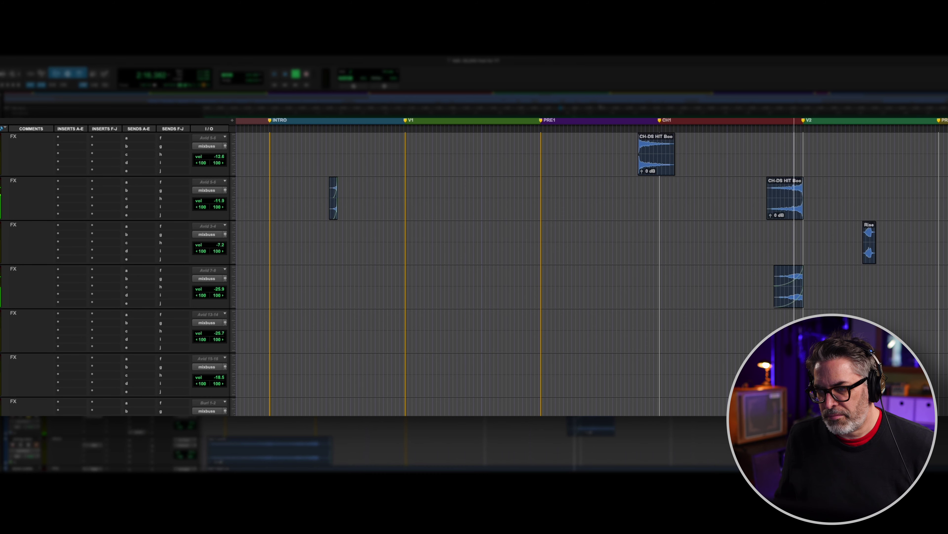
scroll(485, 262, down, 4)
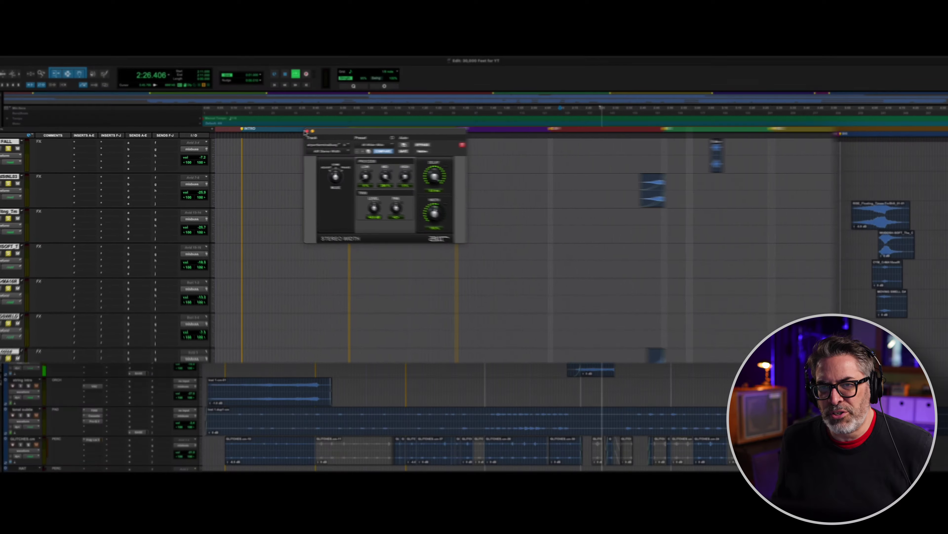
- Close the airport terminal track's Stereo Width plug-in, inspect its send and return to the FX clips ending CH1
click(307, 131)
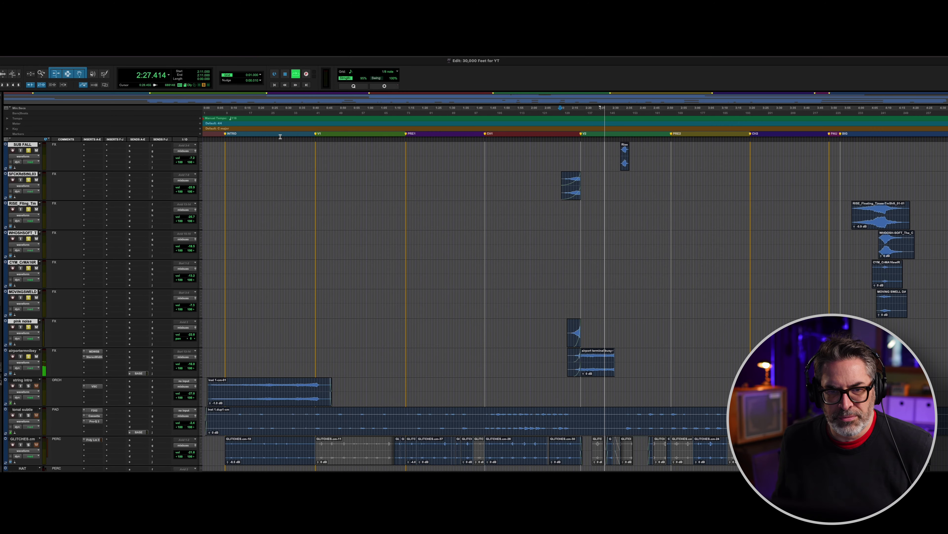
click(138, 373)
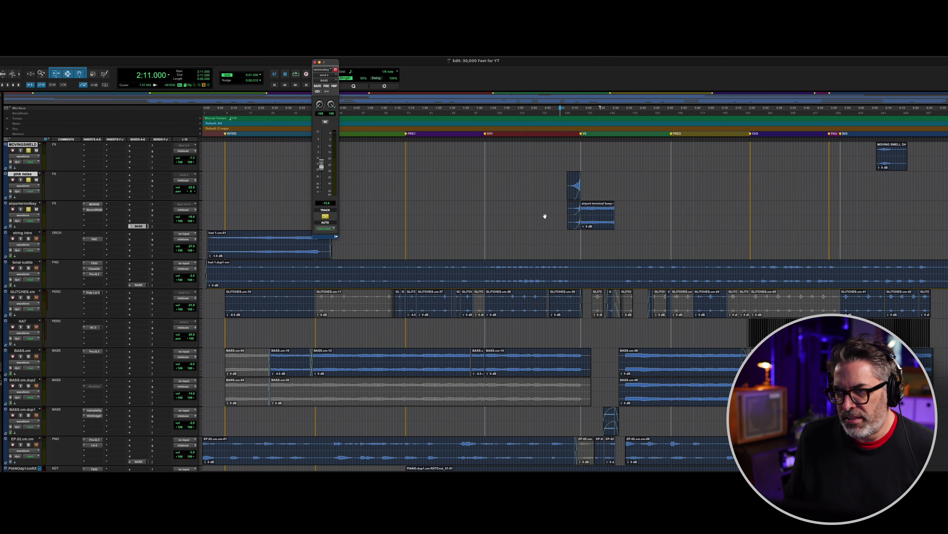
scroll(593, 191, up, 10)
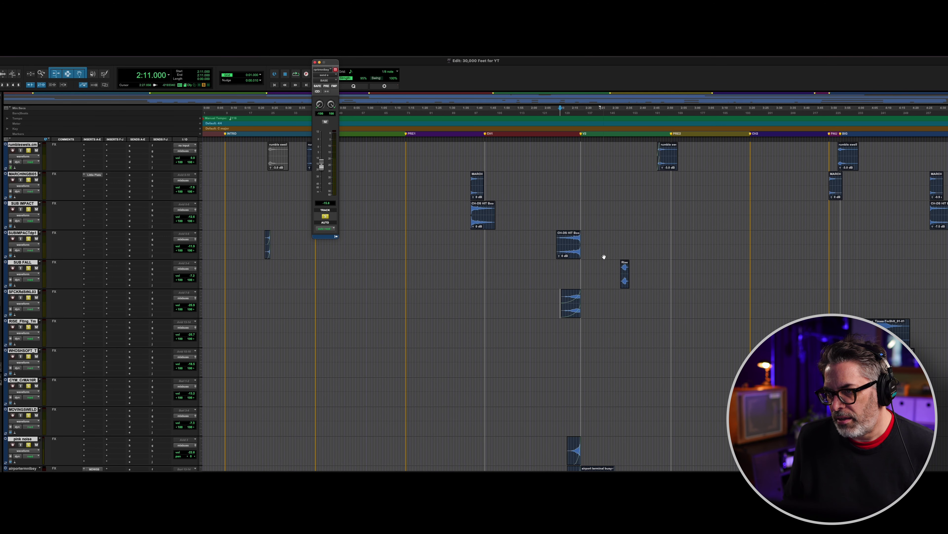
scroll(608, 225, up, 2)
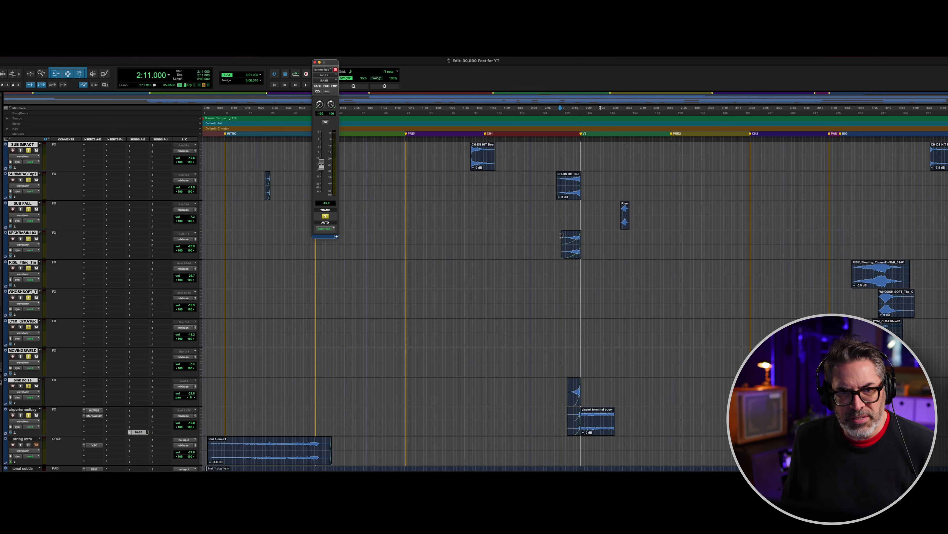
- Play the effects from 2:11, clear their solos and solo only the fading-in FX track at the end of CH1
key(space)
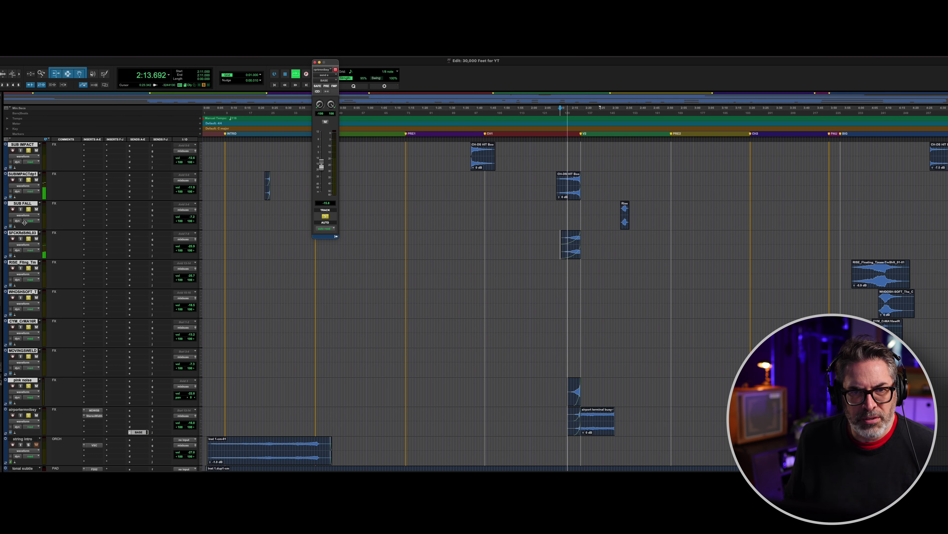
click(29, 239)
click(29, 239)
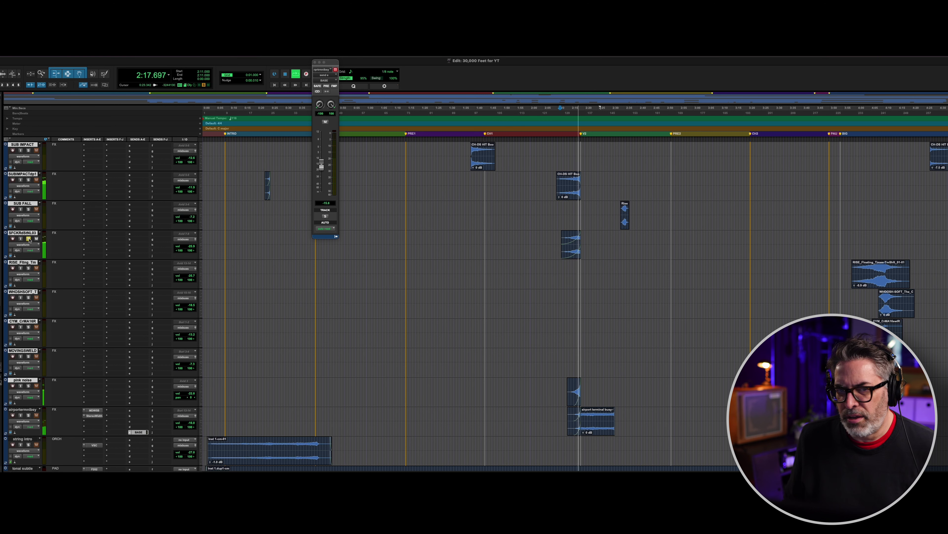
key(space)
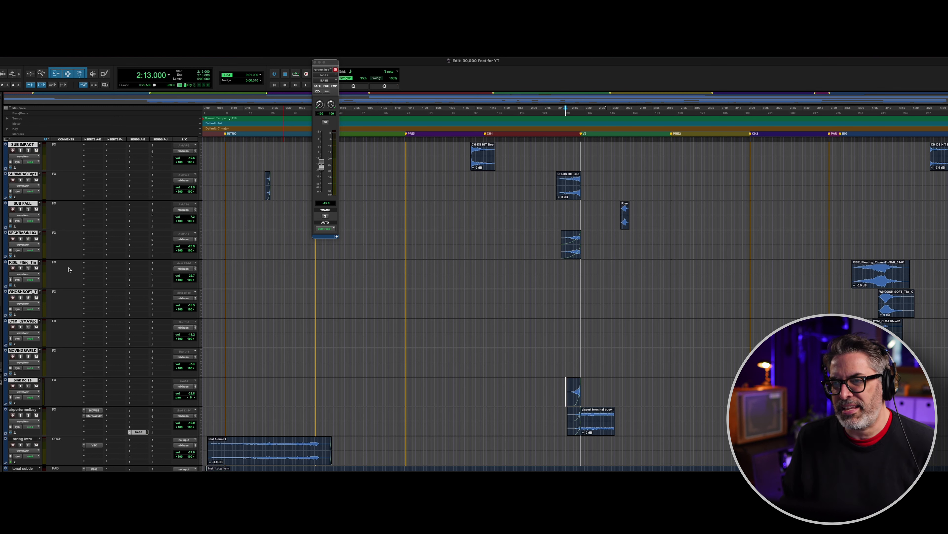
- Play the pink noise and airport terminal transition from 2:13 into V2
key(space)
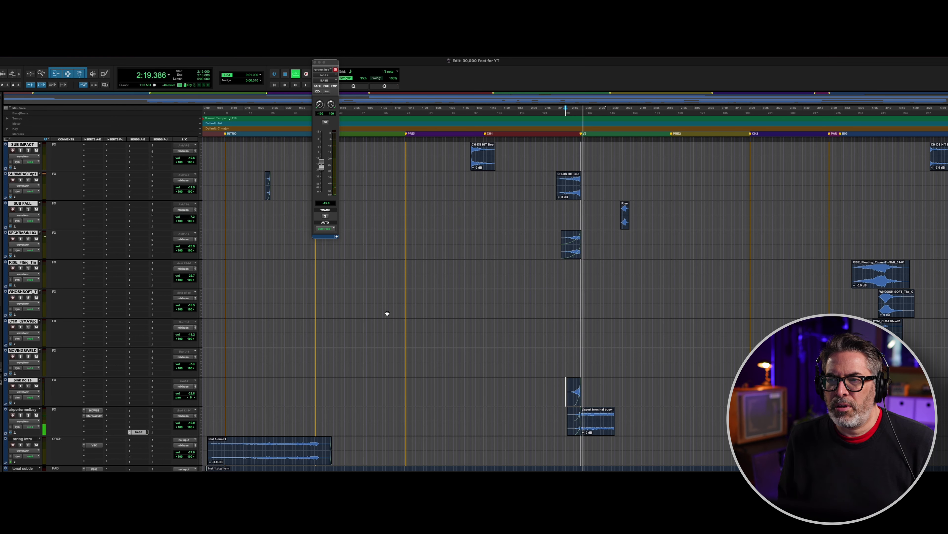
key(space)
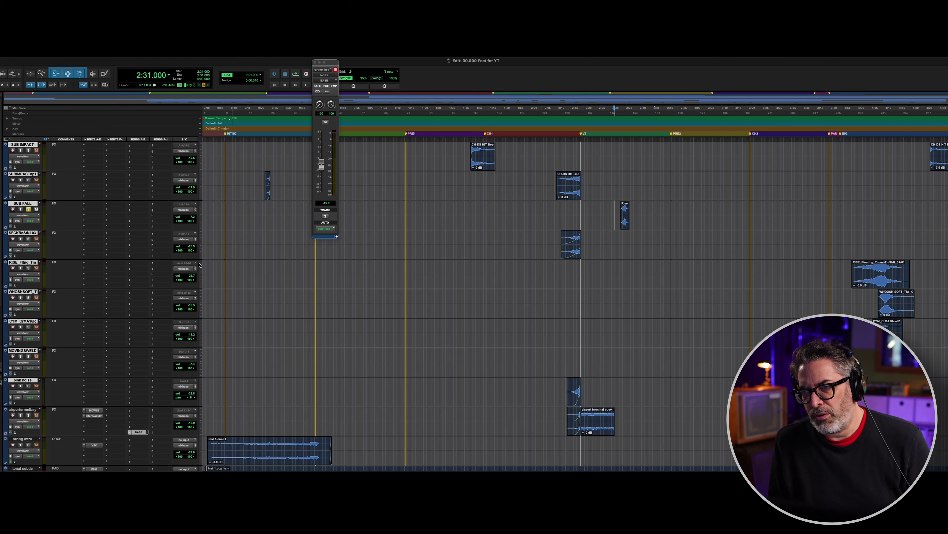
- Audition the soloed SUB FALL track from 2:31, stop playback and show the remaining FX tracks below
key(space)
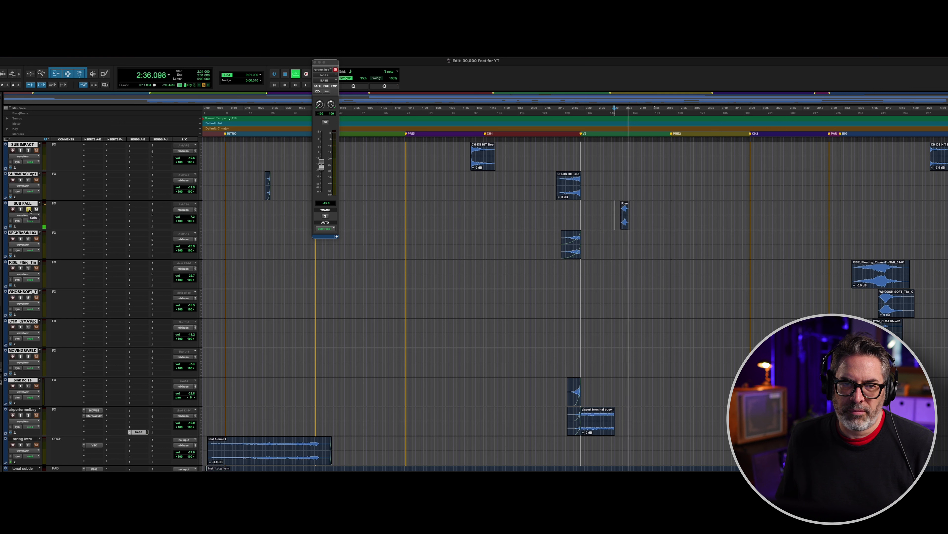
key(space)
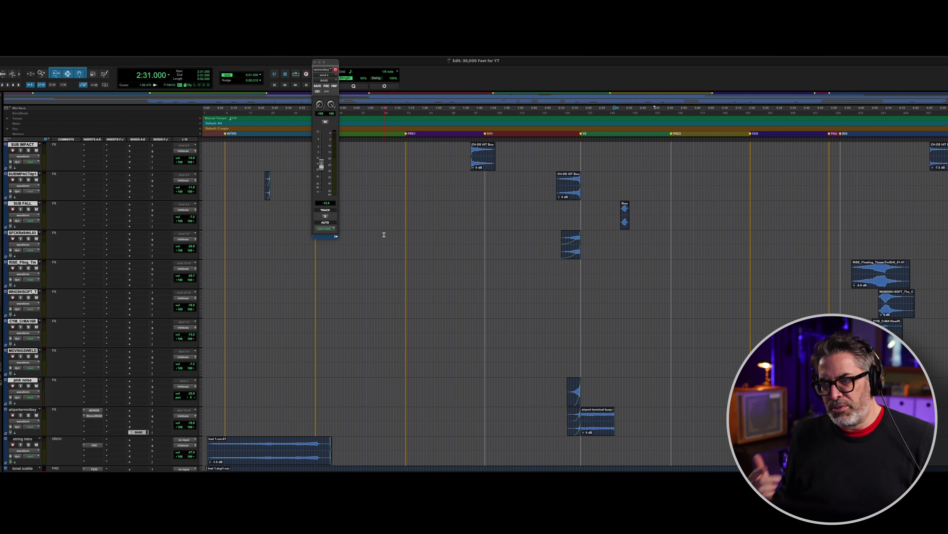
scroll(690, 310, down, 2)
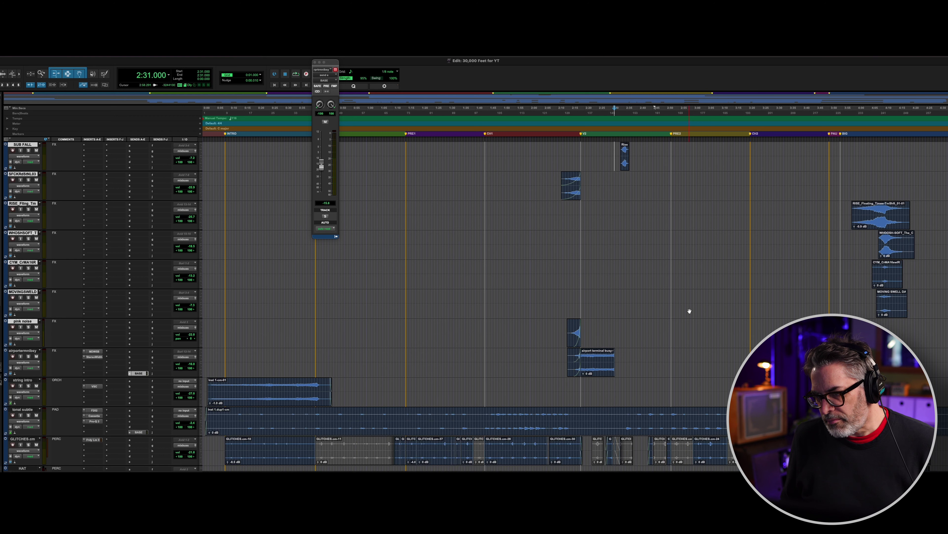
- Solo the rumble swells FX track and play its swell leading into PRE2 from 2:46
scroll(690, 310, up, 6)
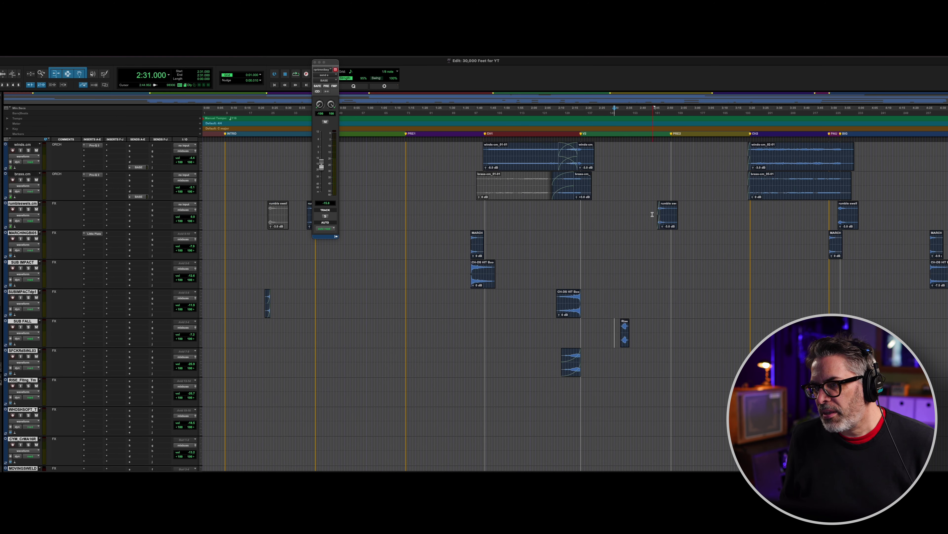
click(29, 209)
key(space)
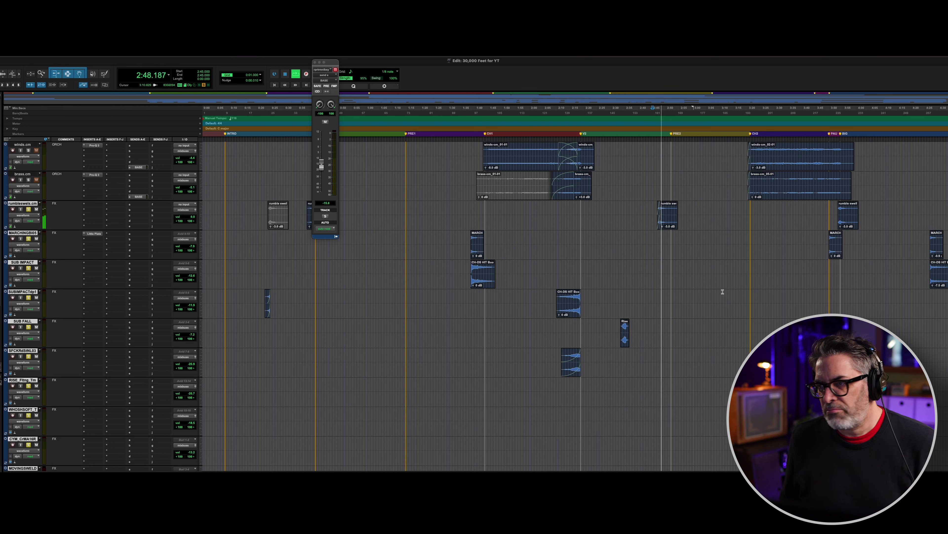
- Play the soloed FX tracks from 3:49 through the rise, whoosh, cymbal and swell clips, and stop playback
click(829, 299)
scroll(830, 300, down, 3)
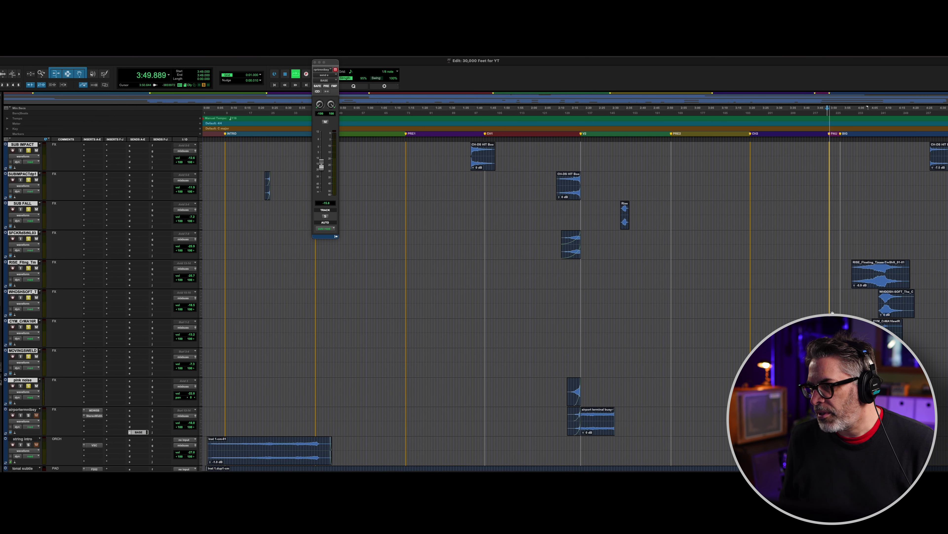
scroll(829, 300, up, 2)
scroll(868, 258, down, 4)
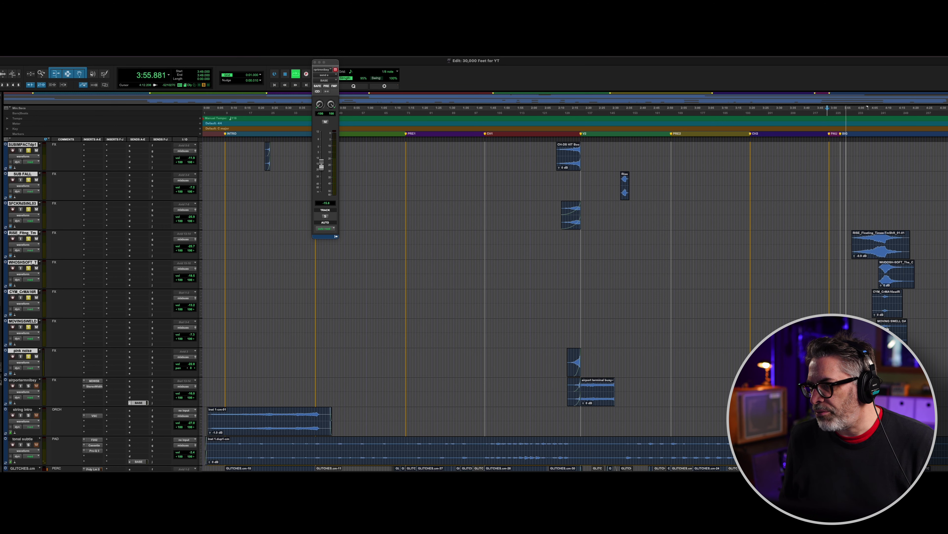
scroll(631, 265, up, 6)
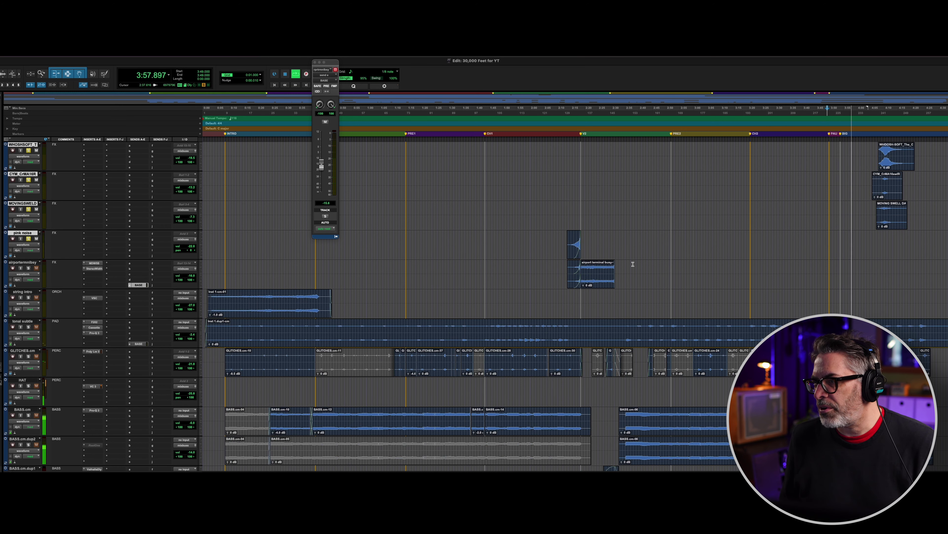
scroll(634, 264, up, 6)
scroll(637, 268, down, 8)
scroll(641, 272, down, 3)
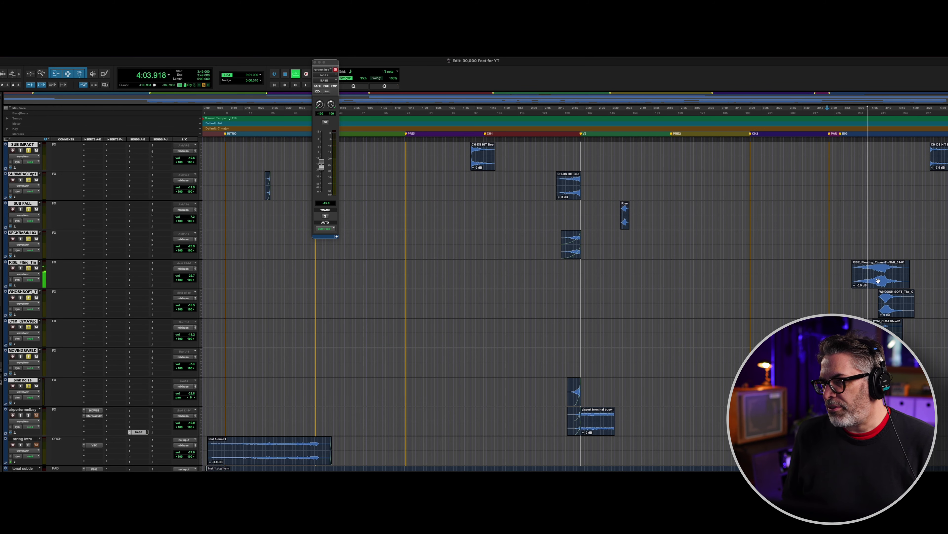
scroll(878, 280, up, 5)
scroll(882, 284, up, 5)
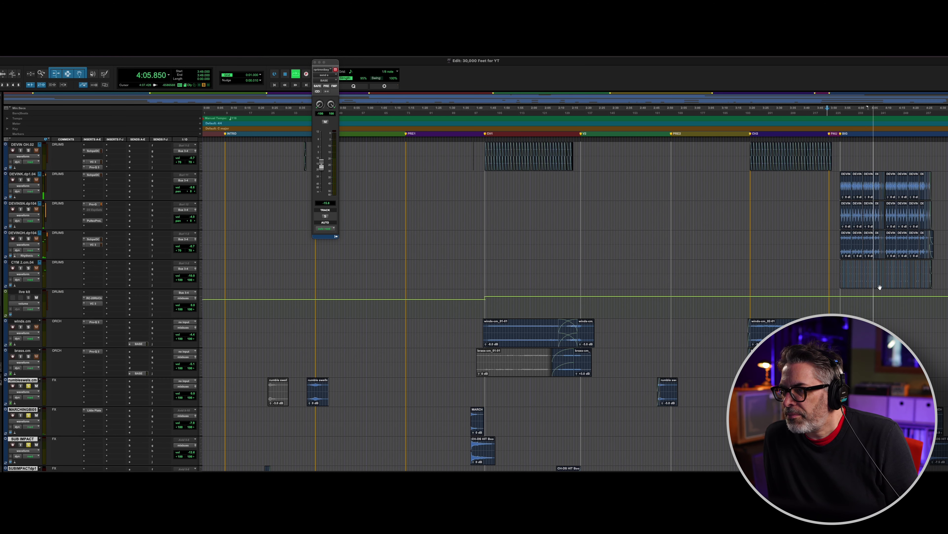
scroll(885, 293, down, 9)
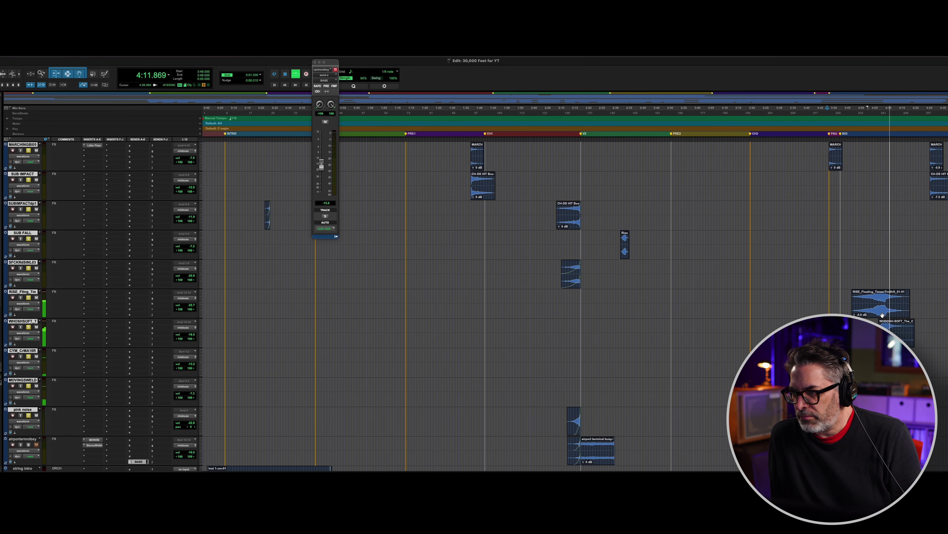
key(space)
- Solo only the RISE track, audition its clip from 3:57 and again from its louder middle, and stop
scroll(882, 316, up, 10)
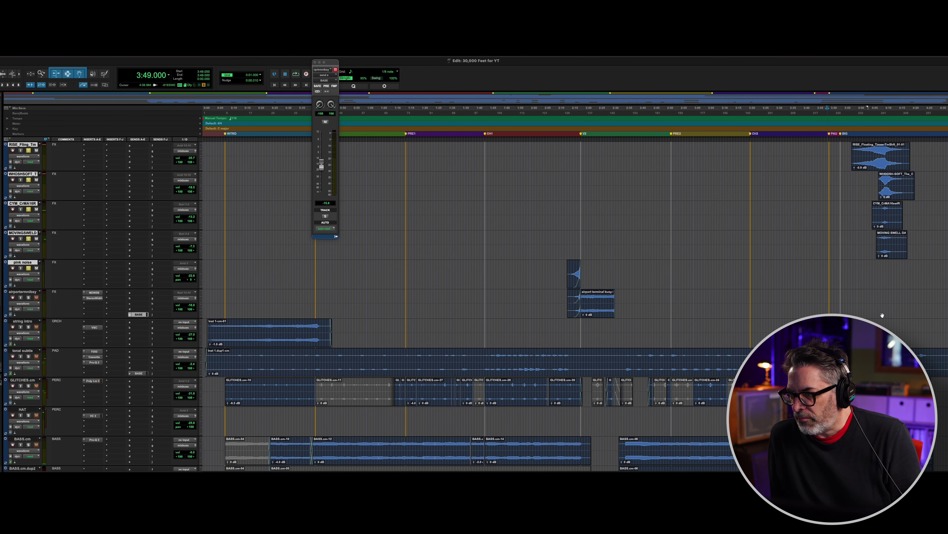
scroll(882, 316, down, 15)
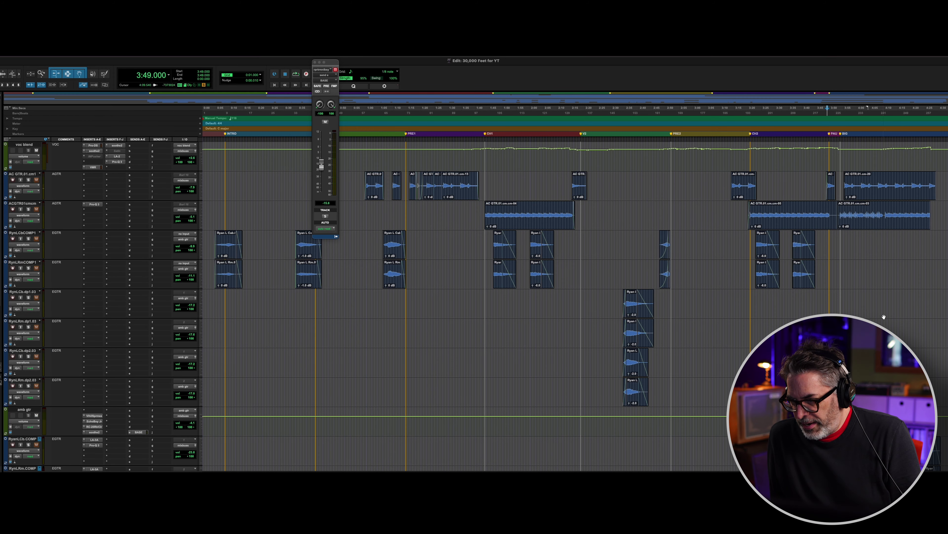
scroll(884, 318, up, 15)
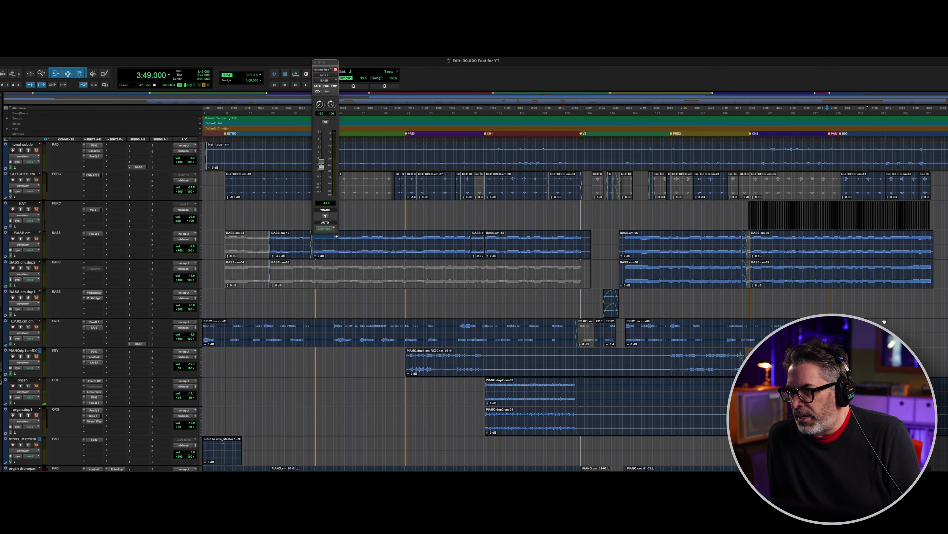
scroll(882, 320, up, 5)
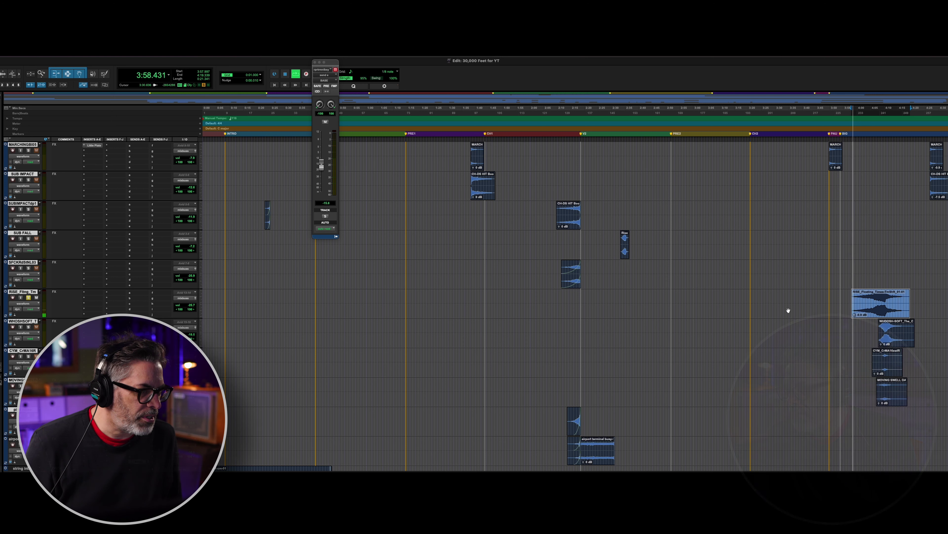
click(871, 301)
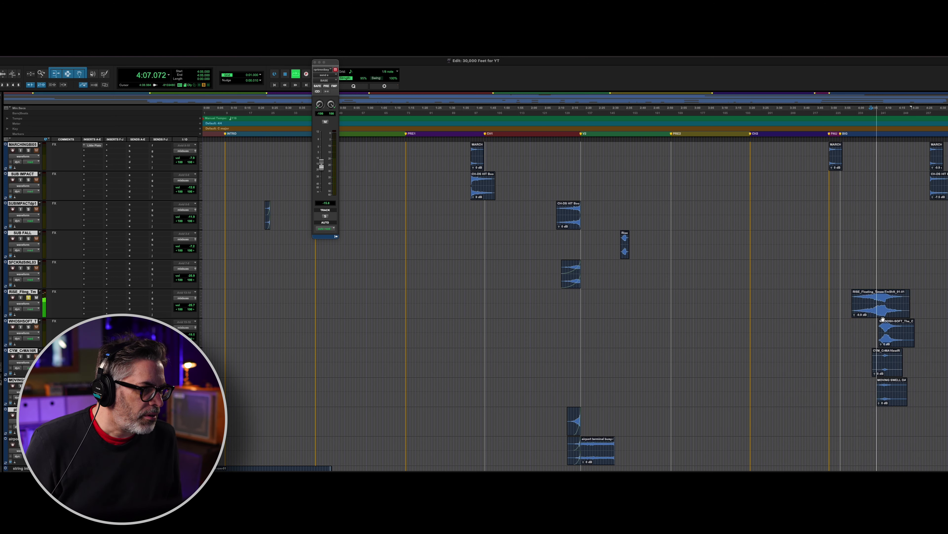
key(space)
click(880, 314)
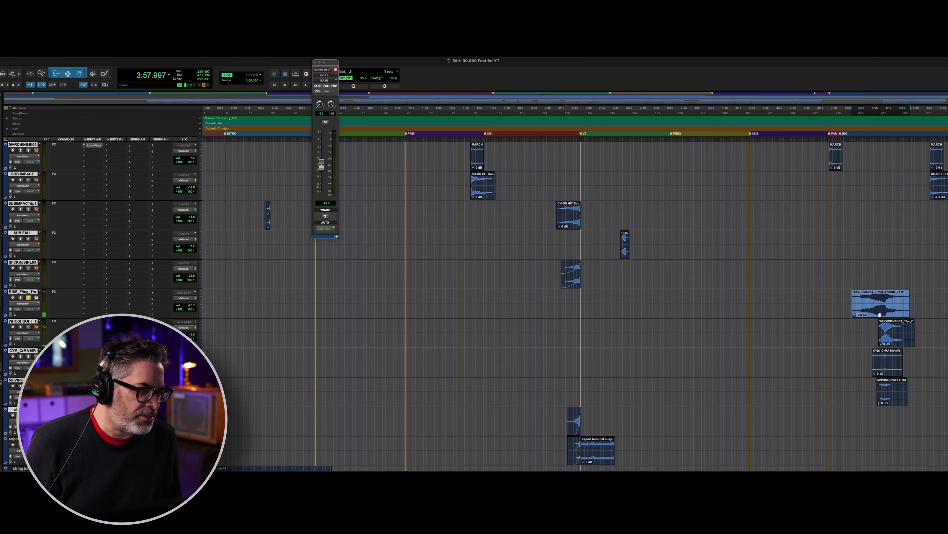
- Switch the solo from the RISE track to the soft whoosh track and audition its clip from 4:07
click(889, 338)
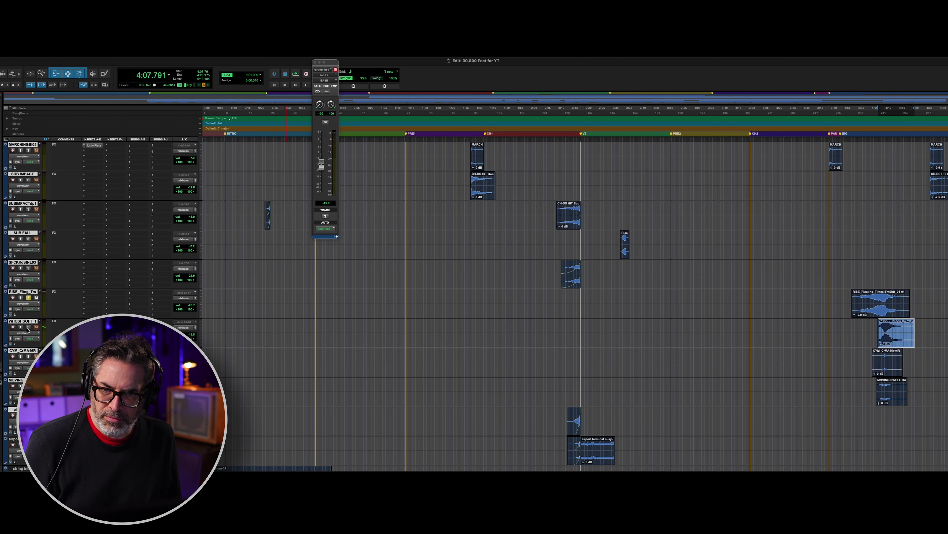
click(28, 298)
key(space)
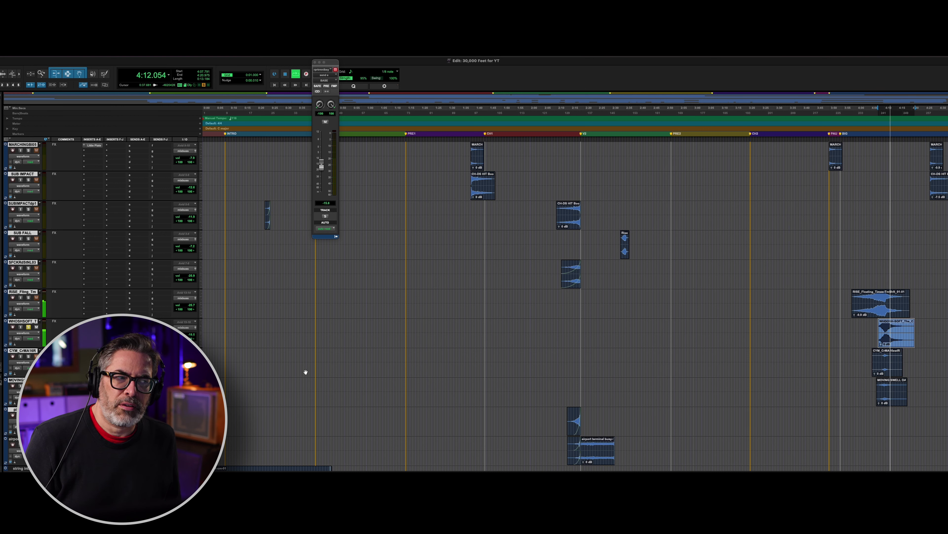
key(space)
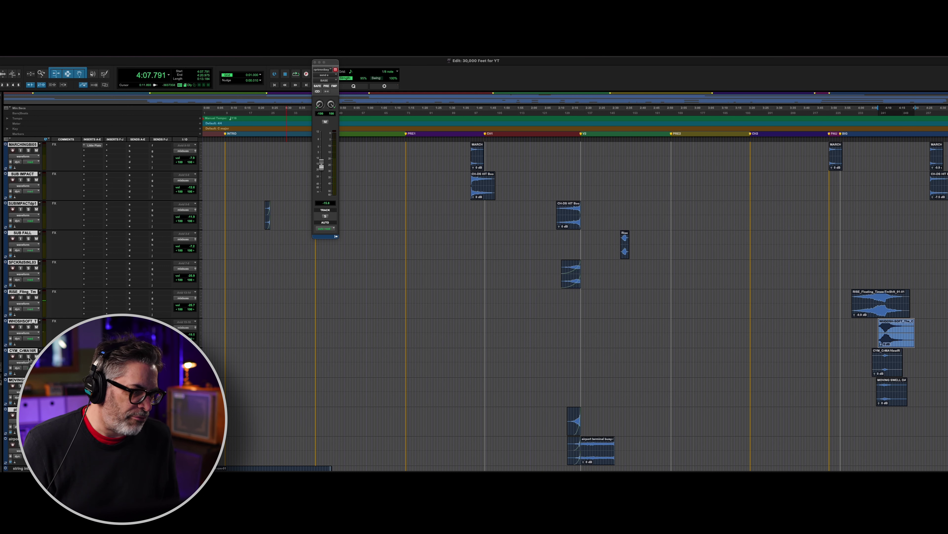
- Audition the cymbal clip from 4:05 and the MOVING SWELL clip from 4:07, each with its track soloed
click(890, 374)
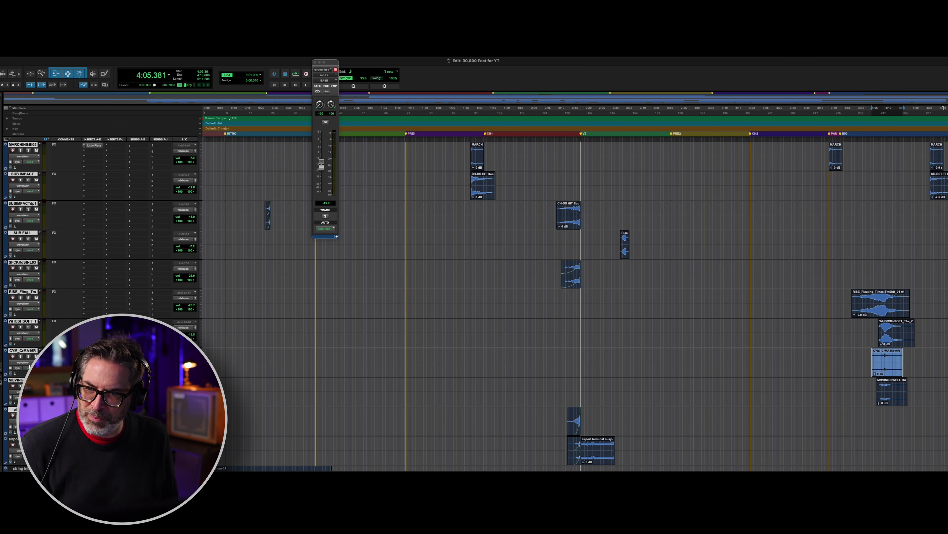
key(space)
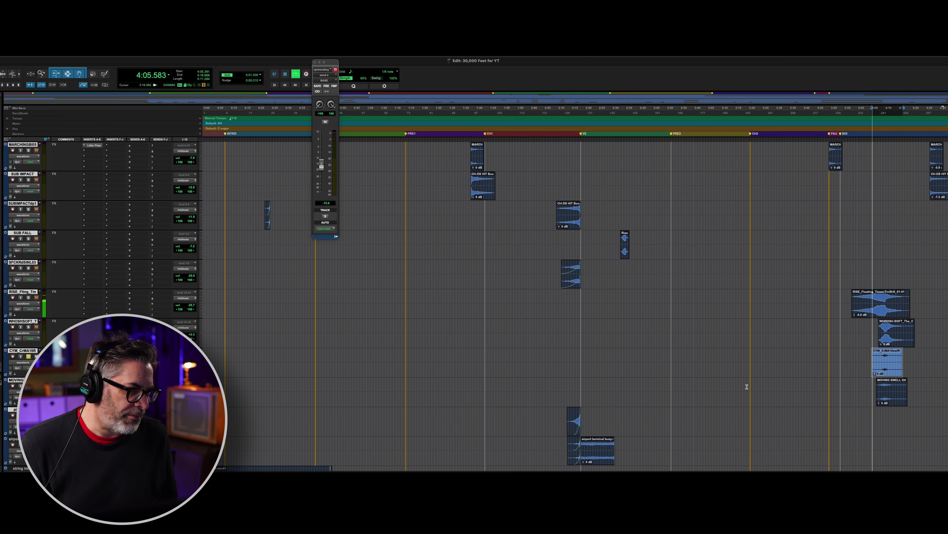
key(space)
click(892, 398)
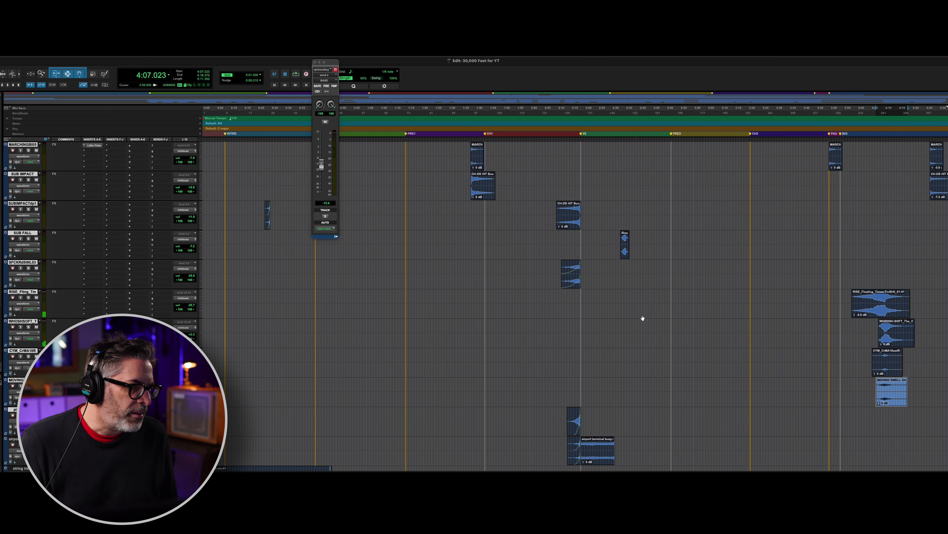
key(space)
- Solo the string intro track, return to the session start, close the floating send window and play
scroll(657, 338, down, 5)
scroll(459, 319, down, 4)
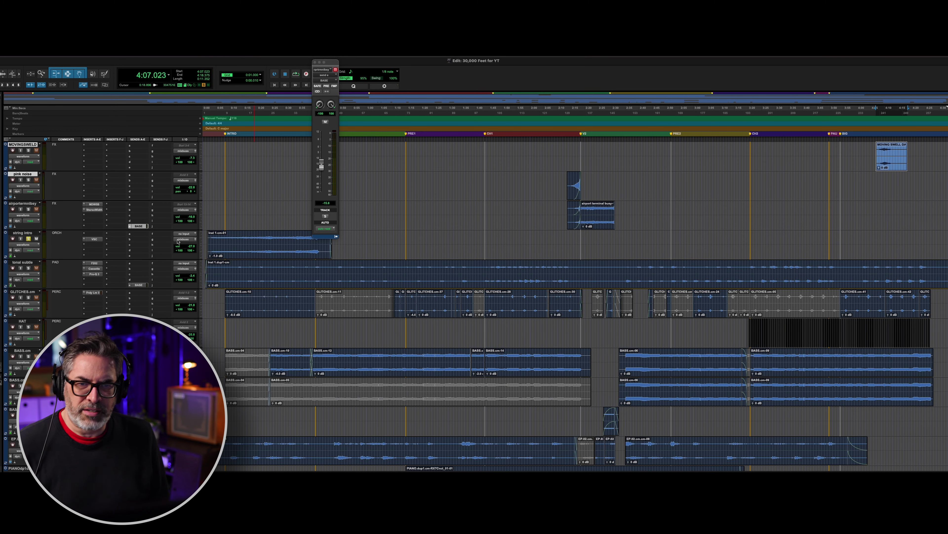
key(Return)
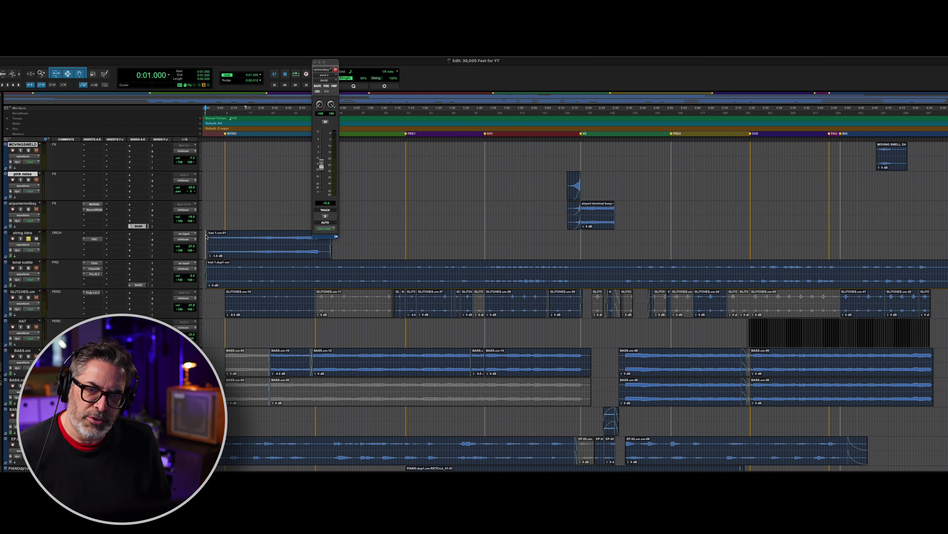
click(315, 62)
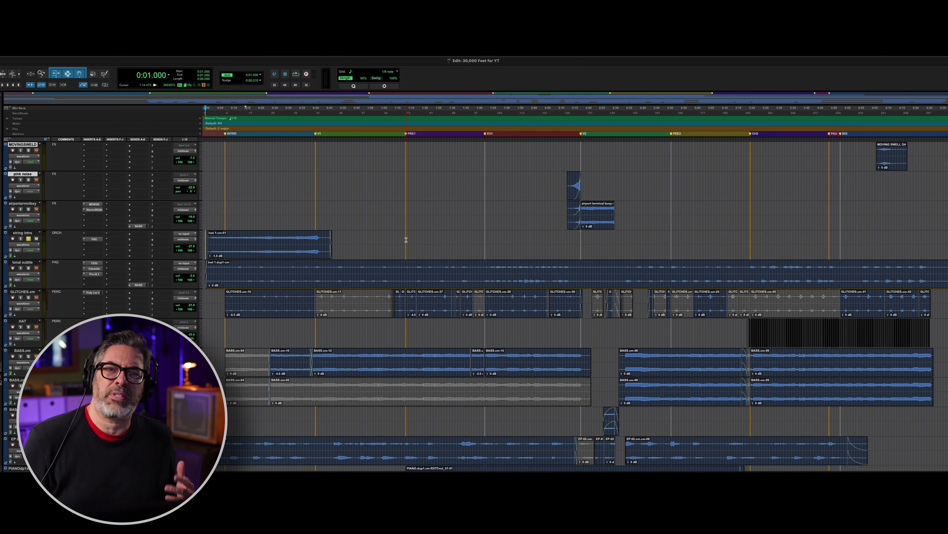
key(space)
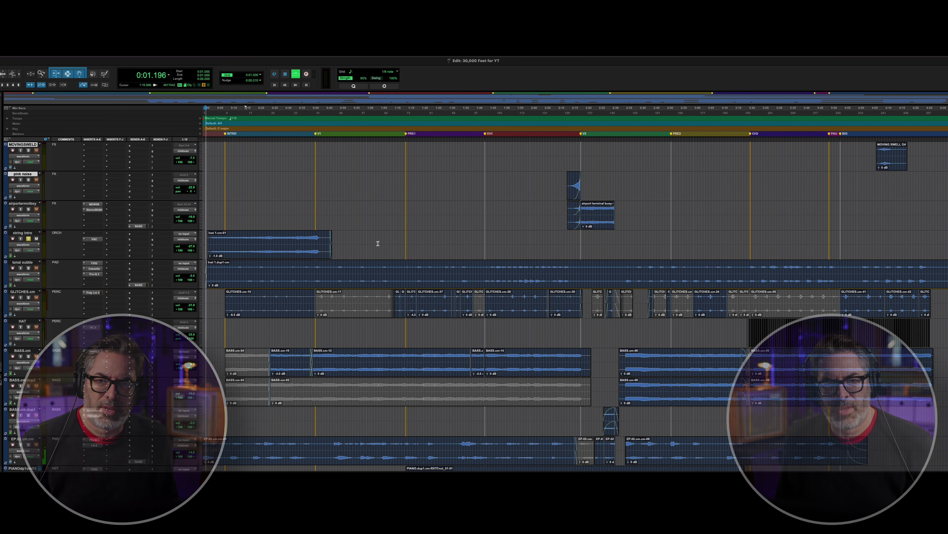
- Select the string intro clip and inspect the track's Verbsuite Classics reverb during playback, closing the plug-in
click(298, 254)
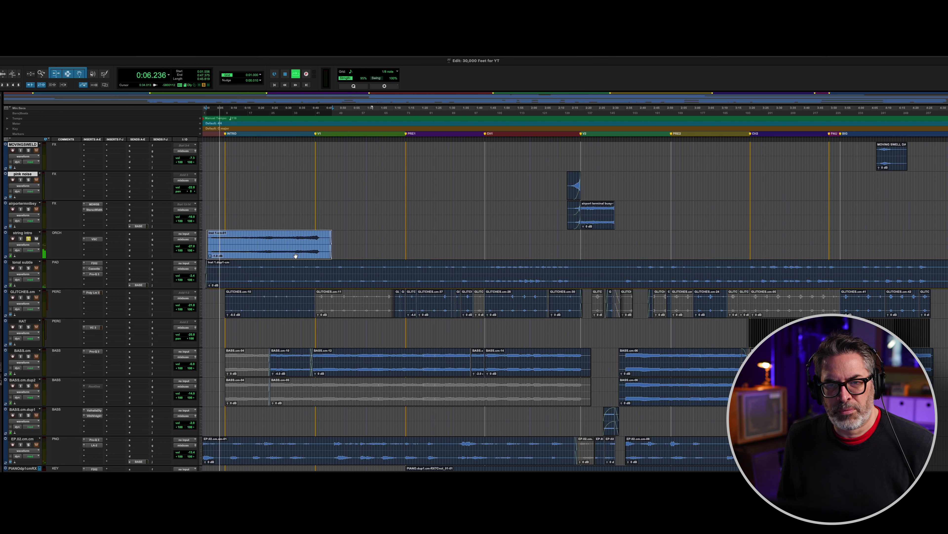
click(93, 239)
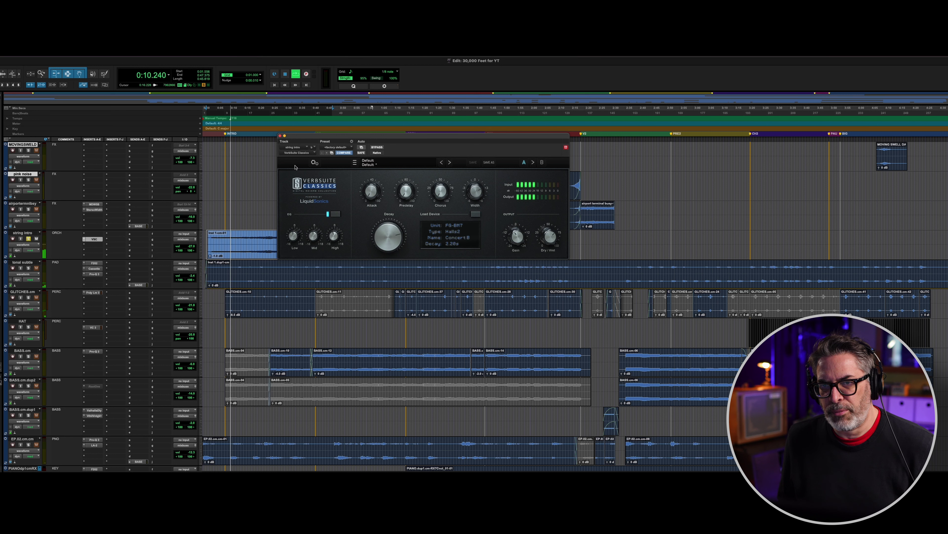
click(280, 135)
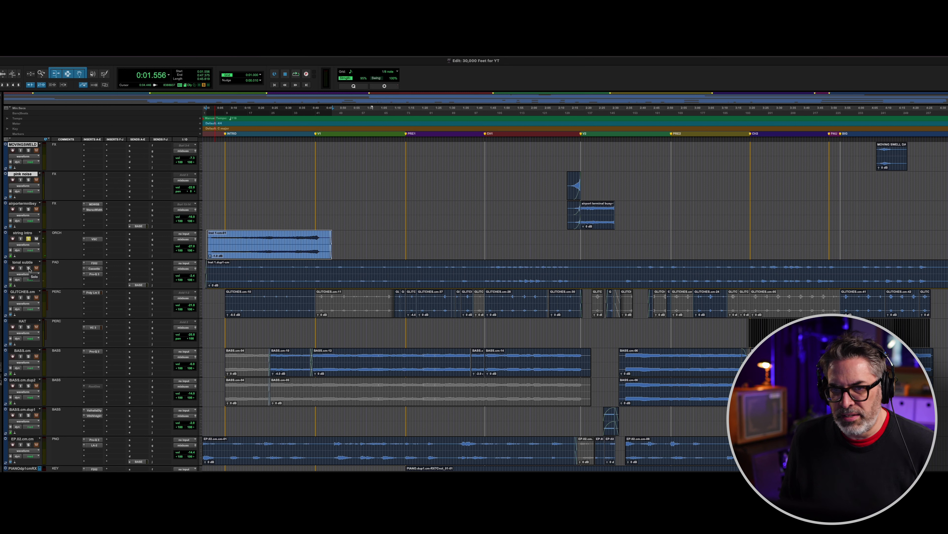
- Solo the tonal subtle pad track and play it from near the INTRO marker
click(29, 268)
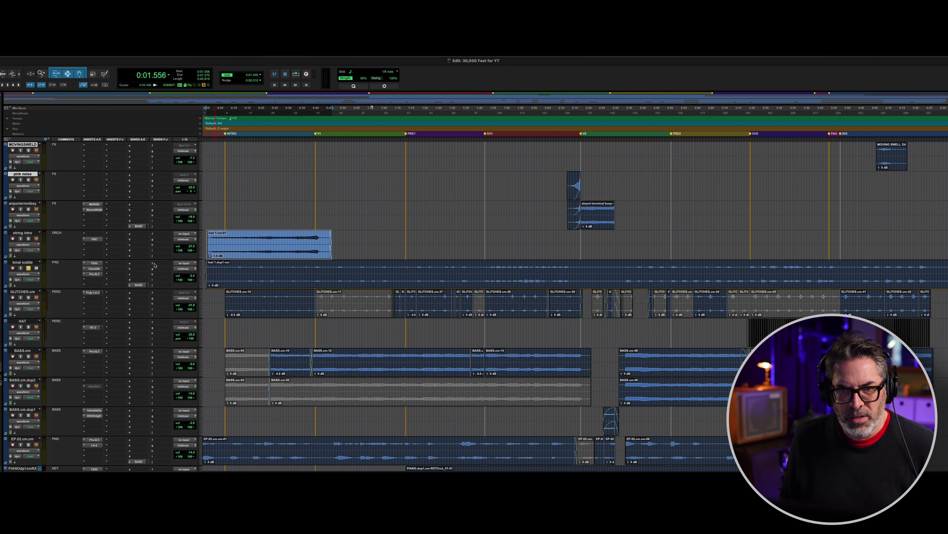
click(238, 269)
key(space)
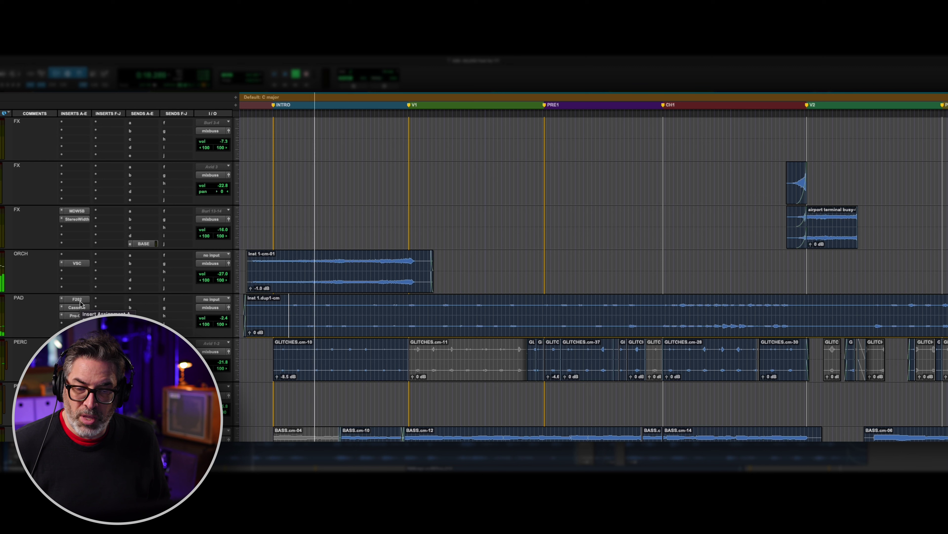
- Inspect the tonal subtle track's F202 filter, Cassette and Pro-Q 3 plug-ins in turn, and close the last one
click(80, 301)
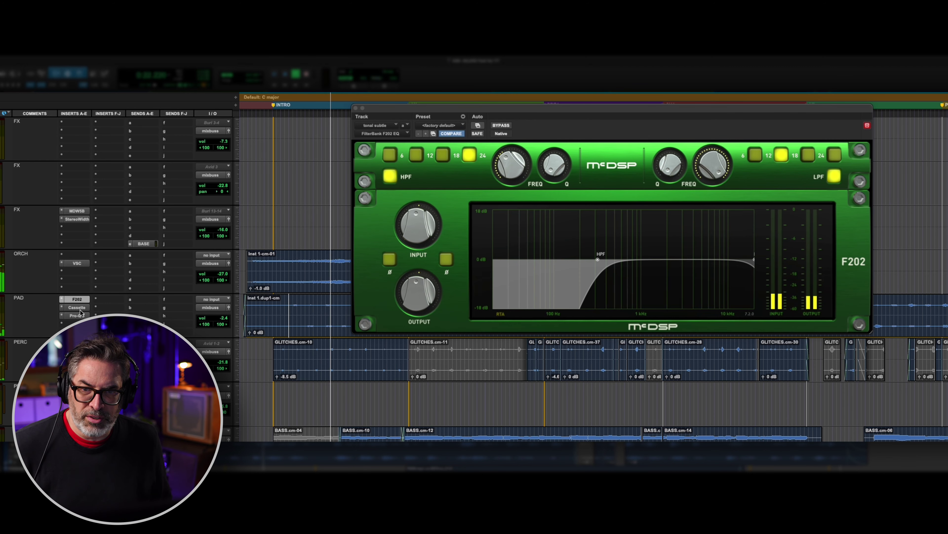
click(79, 309)
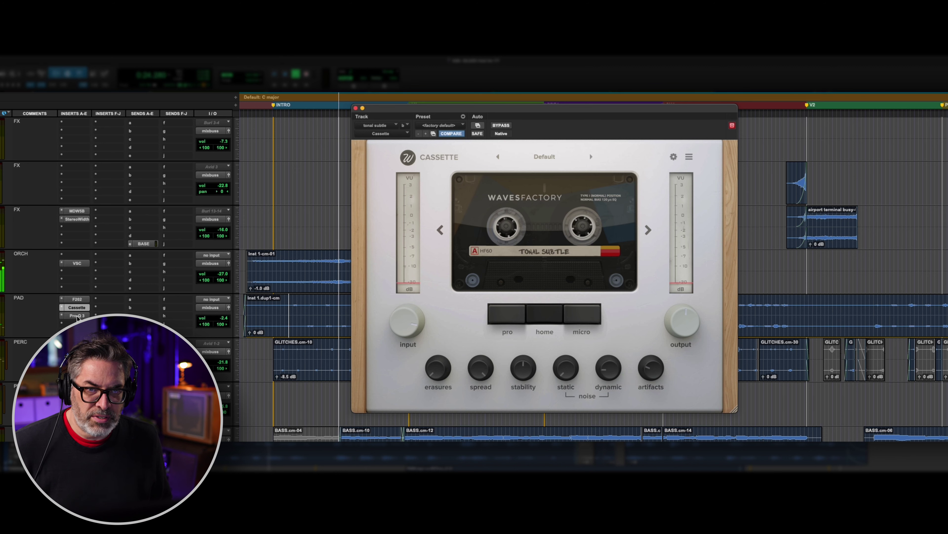
click(76, 316)
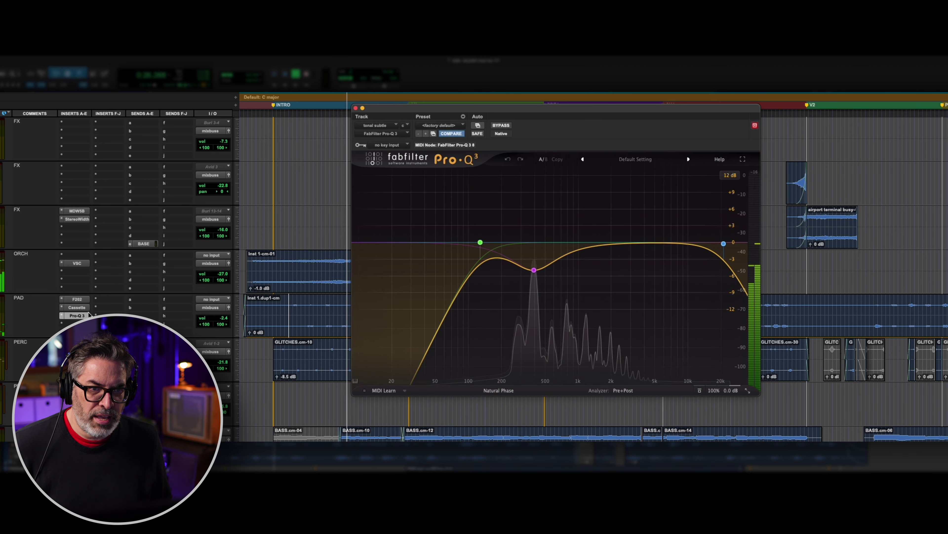
click(355, 108)
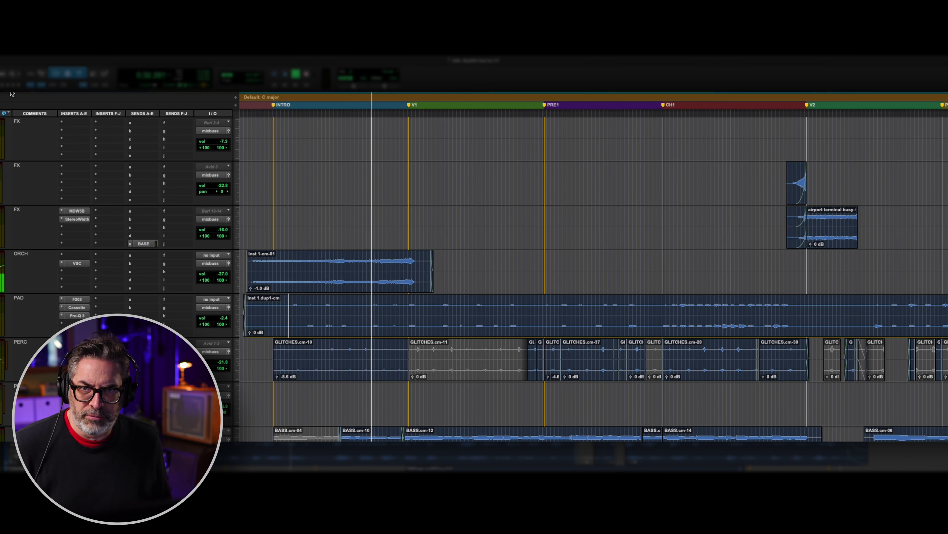
- Enlarge the waveform display of all audio clips two steps, play the pad on into CH1 and stop
key(super+alt+bracketright)
key(super+alt+bracketright)
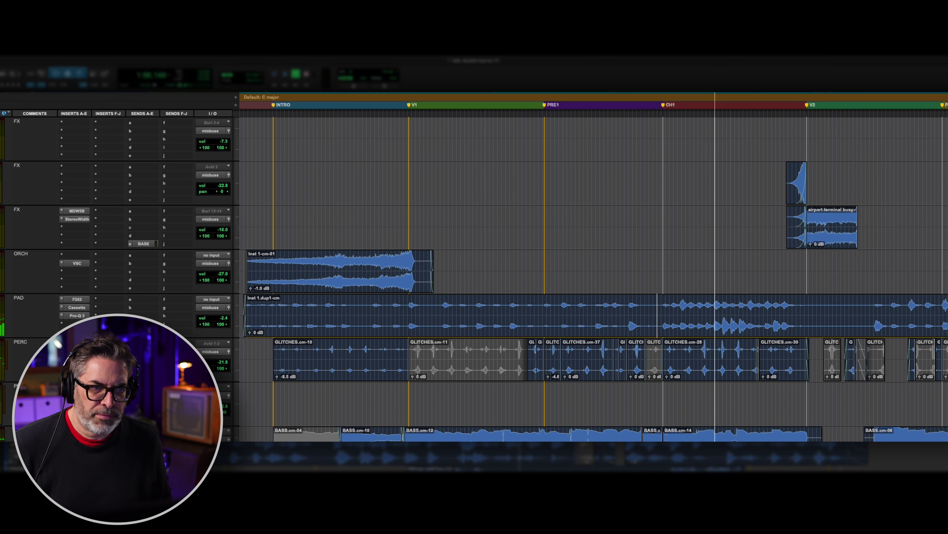
key(space)
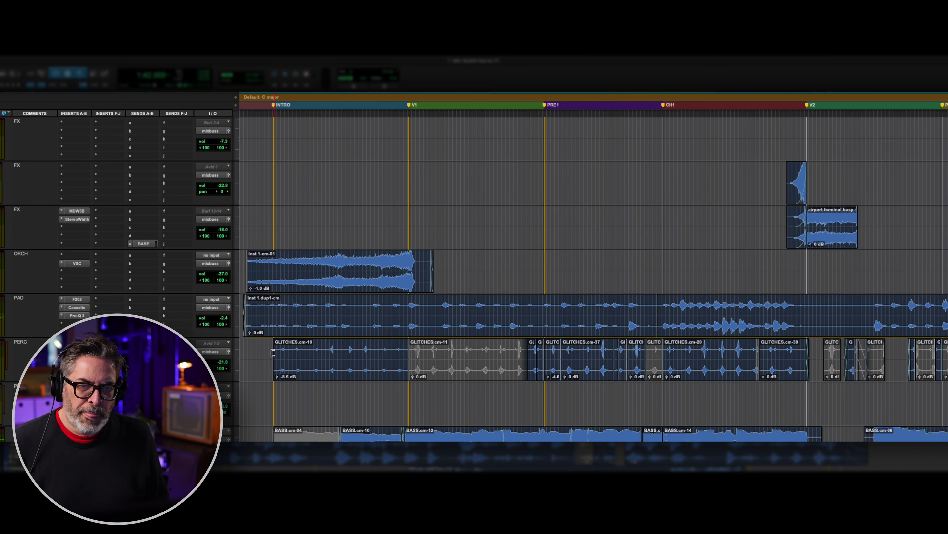
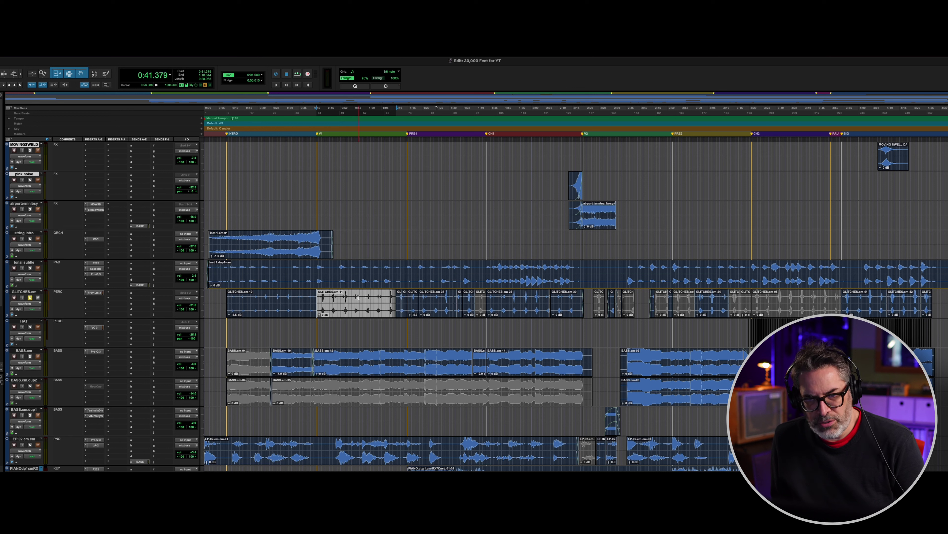
- Play the glitches track from the end of its muted V1 clip, select the muted clip before CH1, and unsolo the track
click(390, 297)
key(space)
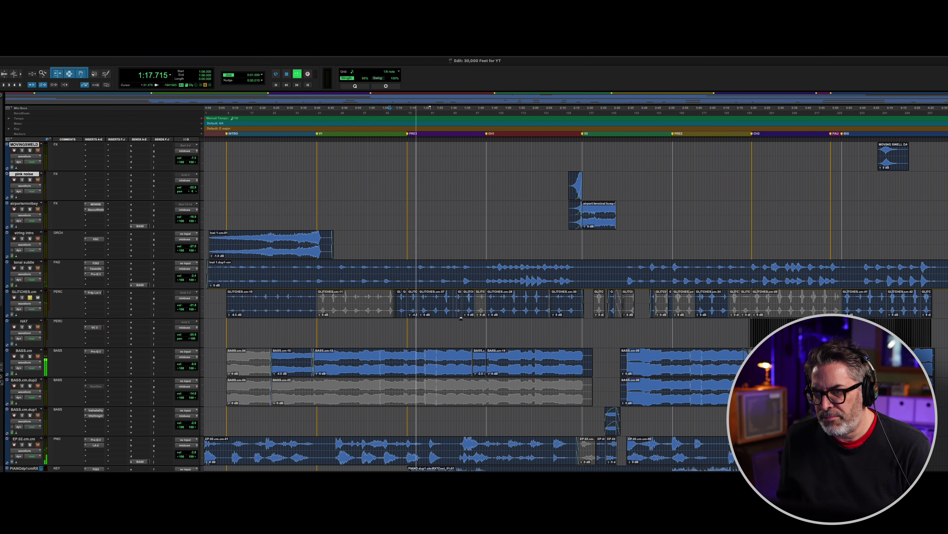
key(space)
click(480, 311)
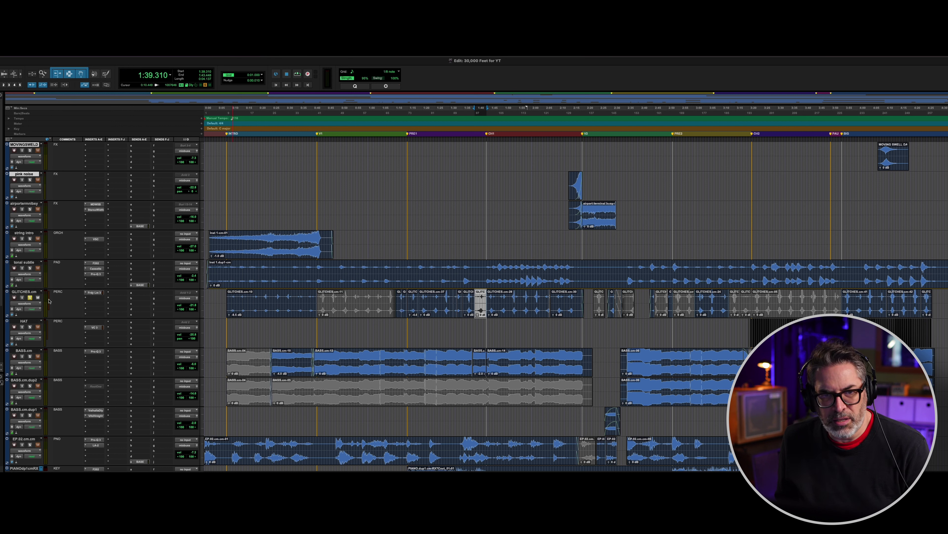
click(30, 297)
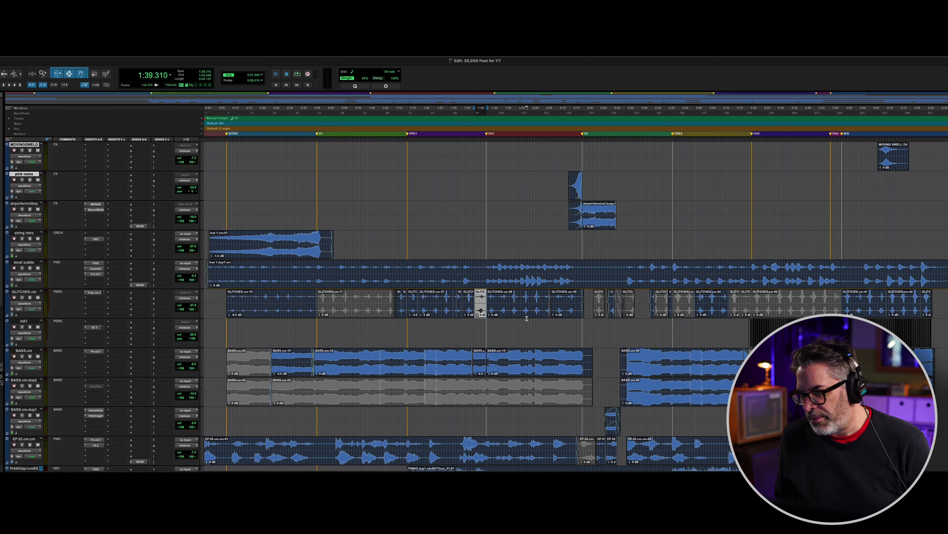
- Solo the HAT track, play it from 3:19, and inspect its Vulf Compressor plug-in before closing it and stopping
click(747, 328)
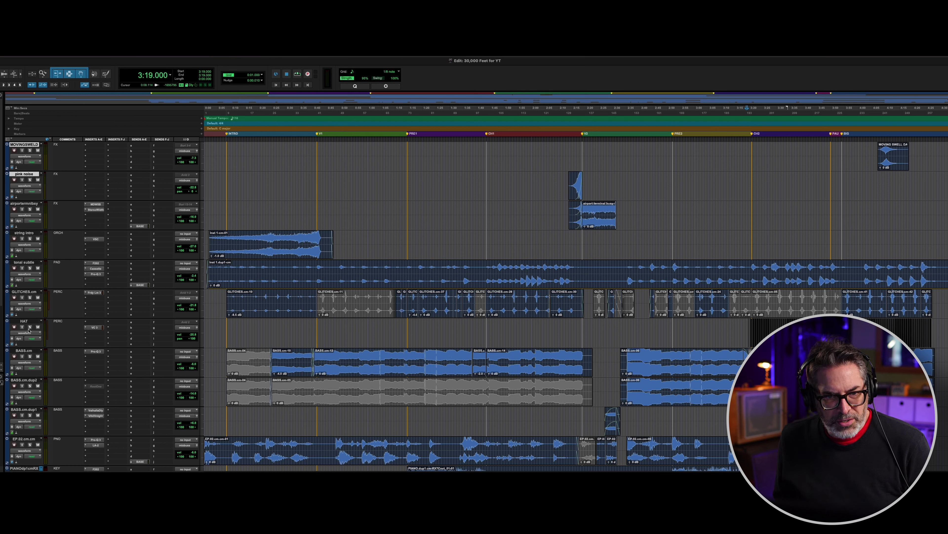
key(space)
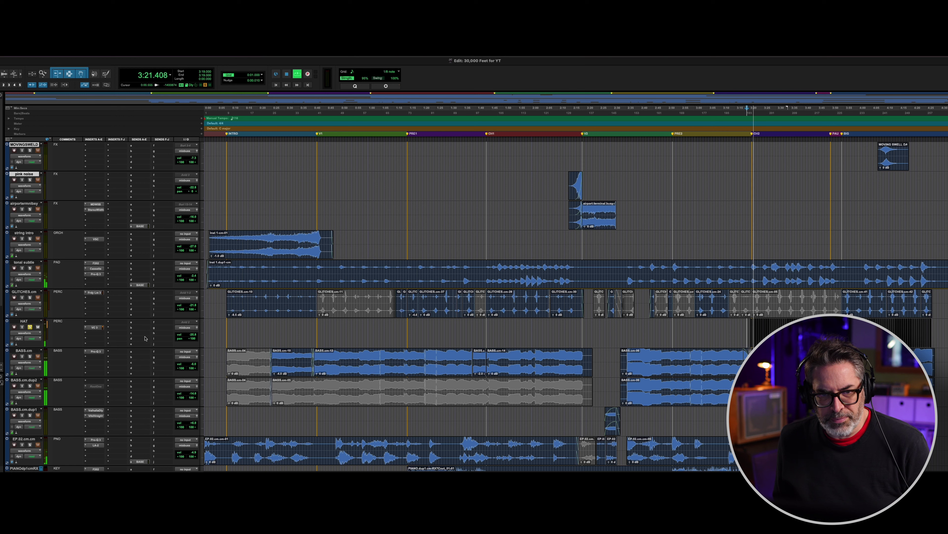
click(95, 328)
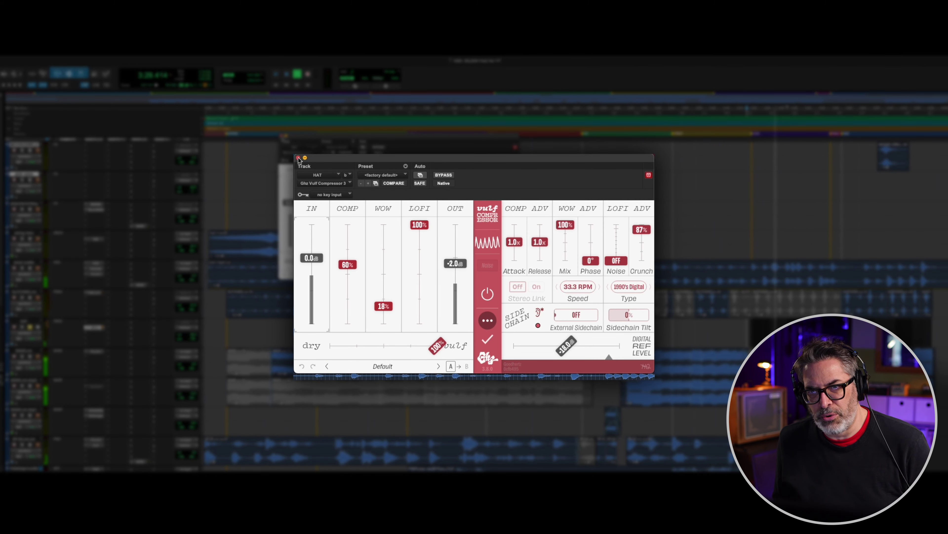
click(444, 176)
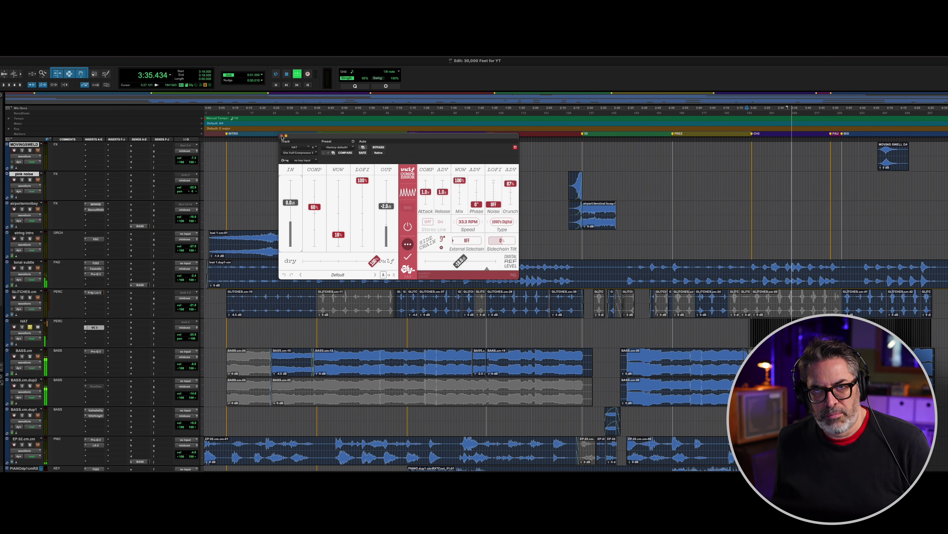
click(94, 327)
key(space)
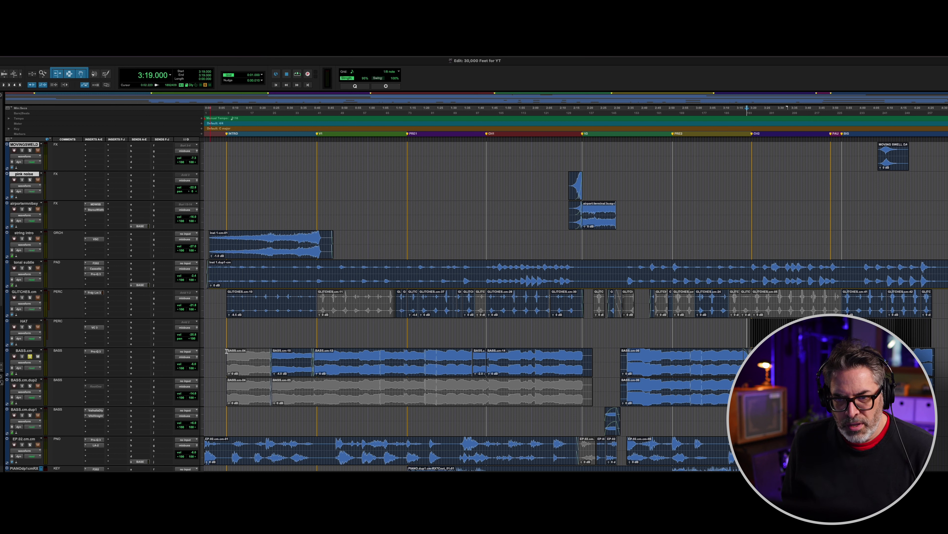
- Play the soloed BASS.cm track from the start of its BASS.cm-10 clip in the intro, then stop
click(289, 371)
key(space)
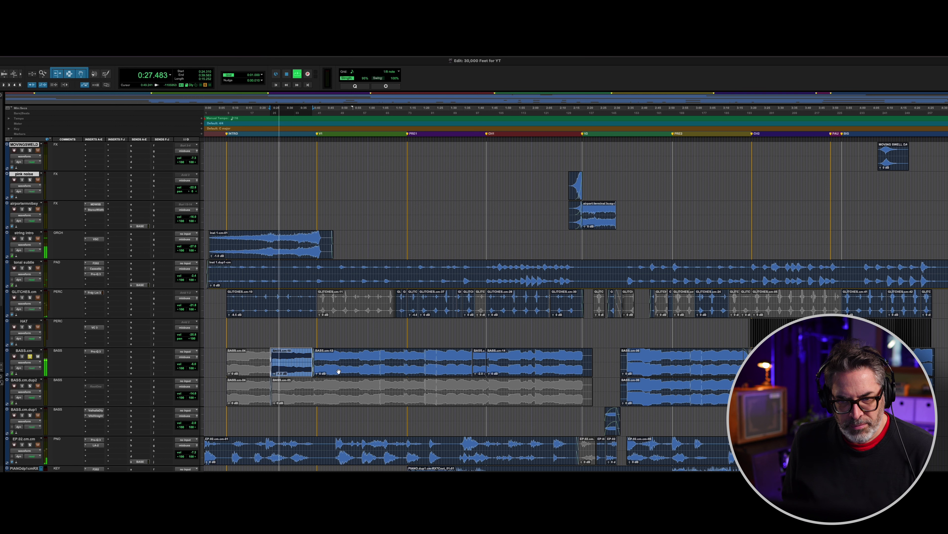
click(307, 355)
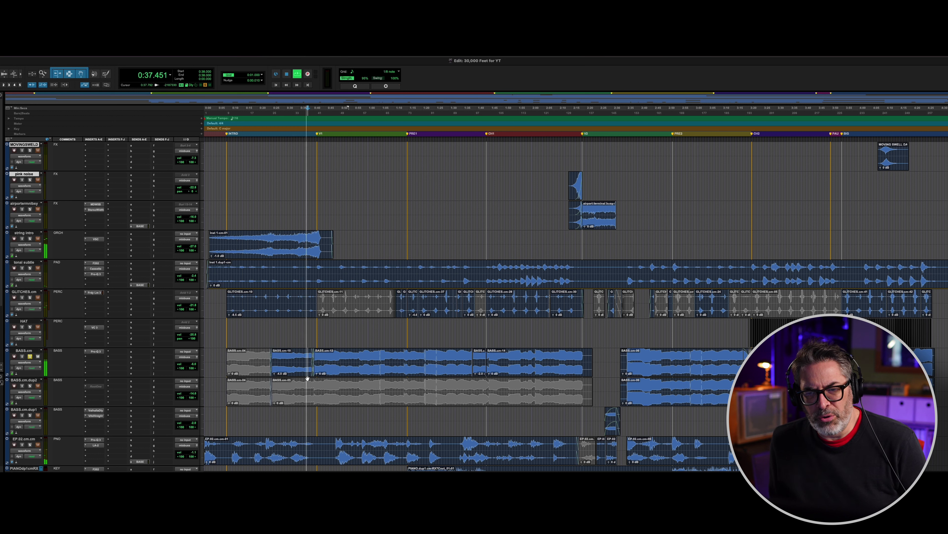
key(space)
- Play the BASS.cm track from 0:47 in V1, take it out of solo and stop
click(331, 354)
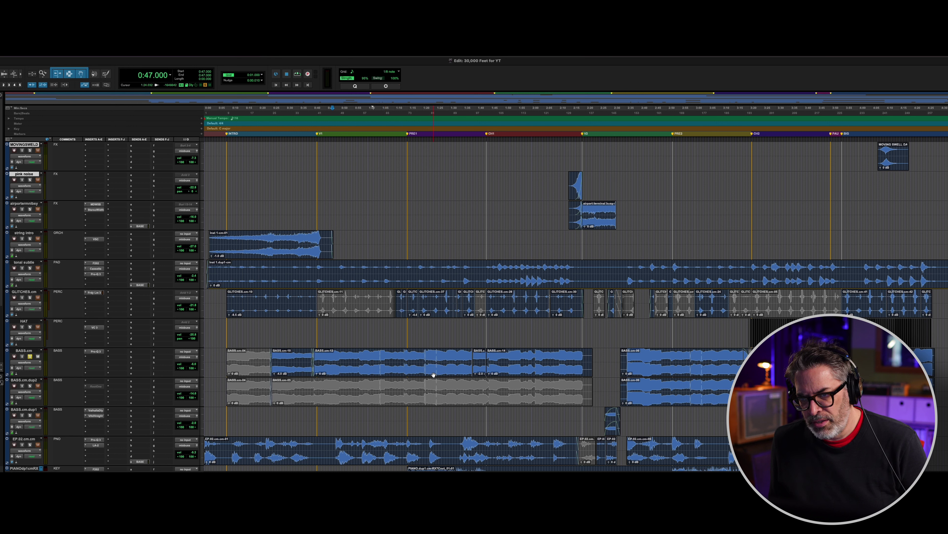
key(space)
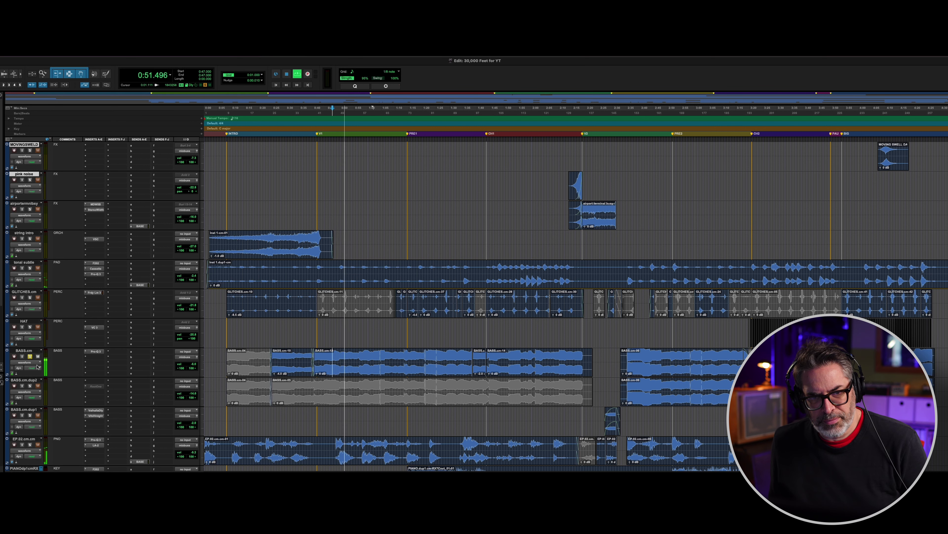
click(30, 356)
key(space)
- Solo the BASS.cm.dup1 track and play its short clip from 2:26, then stop
scroll(70, 397, down, 3)
click(603, 328)
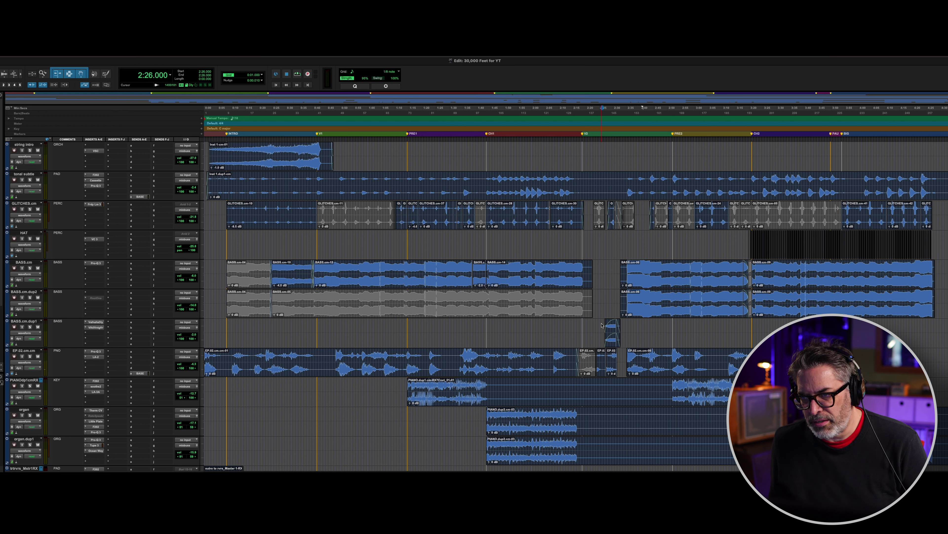
key(space)
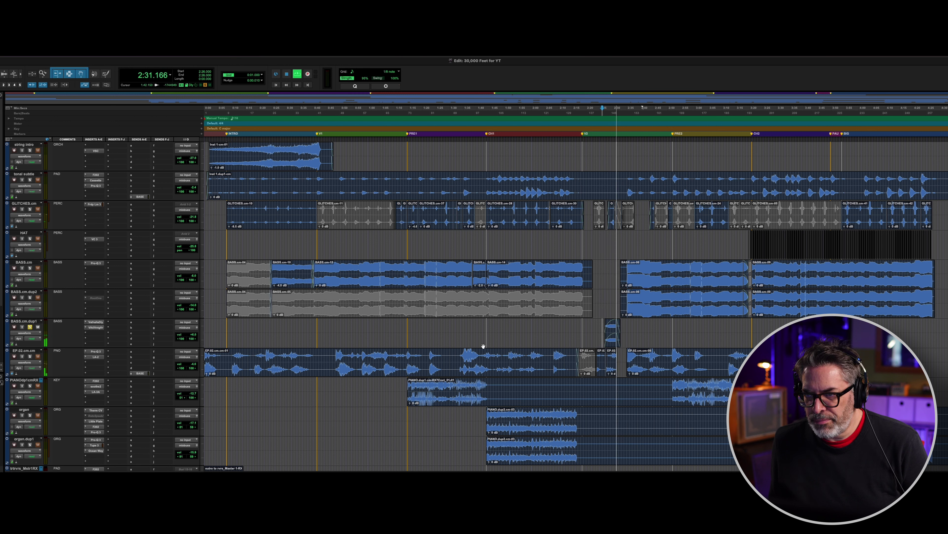
key(space)
- Unsolo BASS.cm.dup1, play its short clip in the full mix from 2:19, then stop and set the playback position to 2:26
click(585, 329)
click(30, 327)
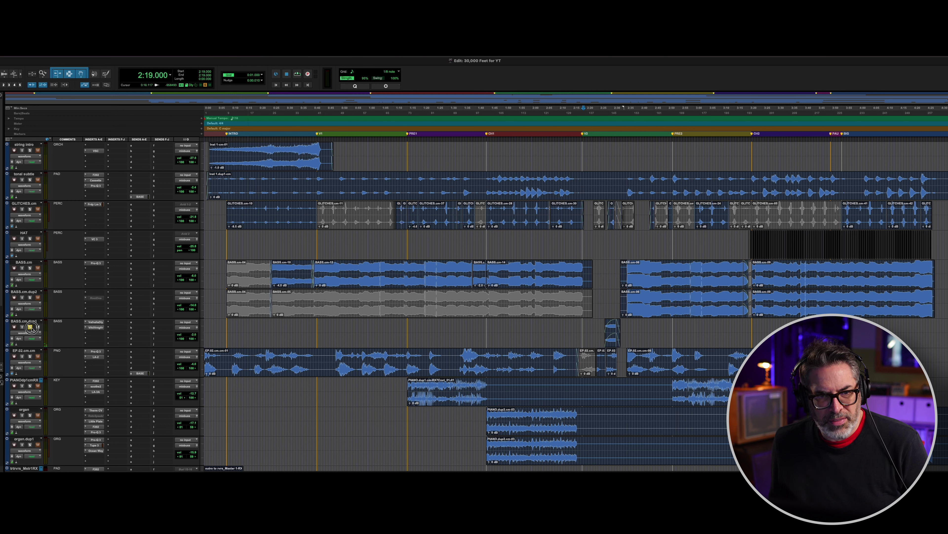
key(space)
click(602, 326)
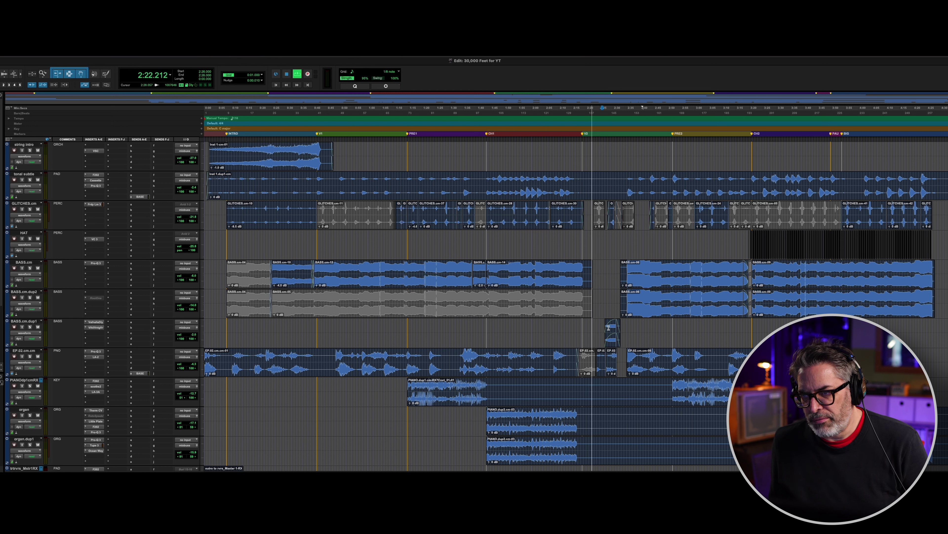
click(616, 333)
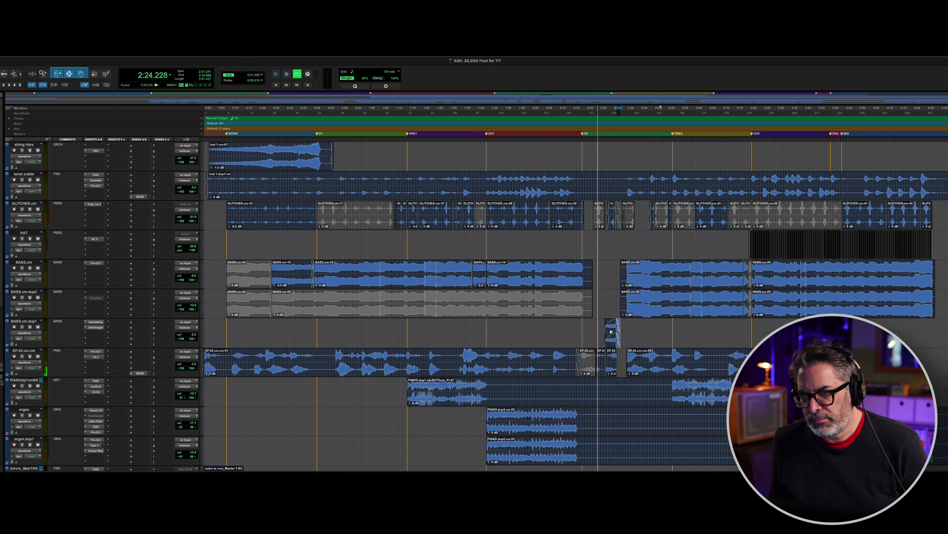
click(611, 346)
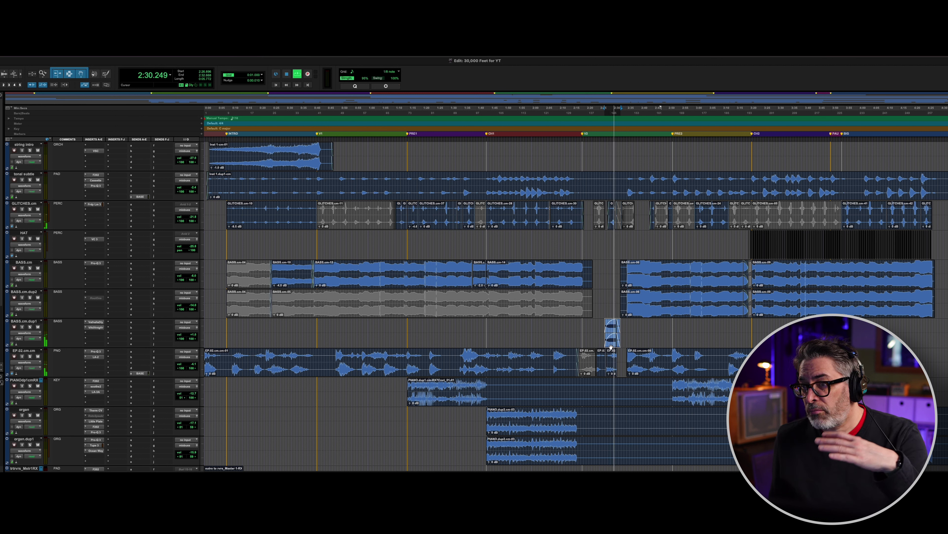
key(space)
click(600, 322)
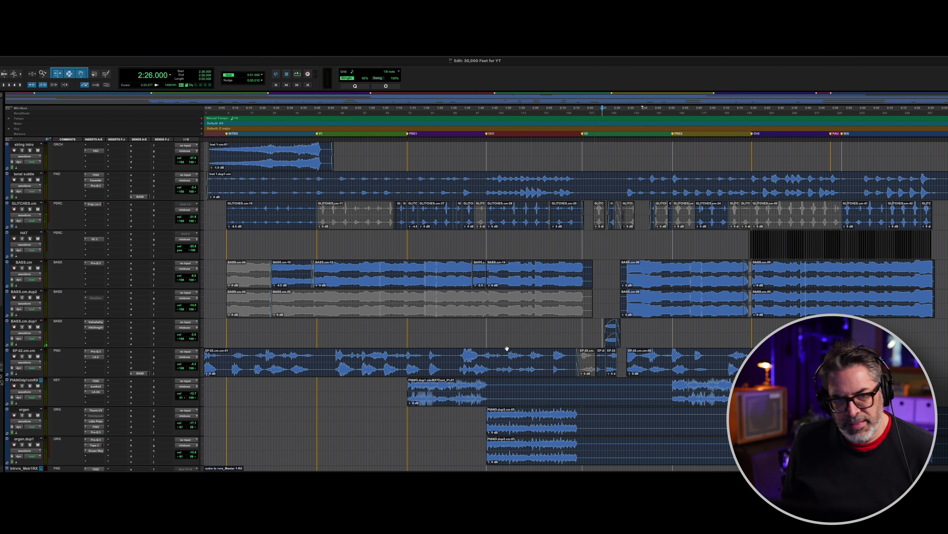
- Solo the EP.02.cm.cm piano track and play it from the start of the session, then stop
click(27, 353)
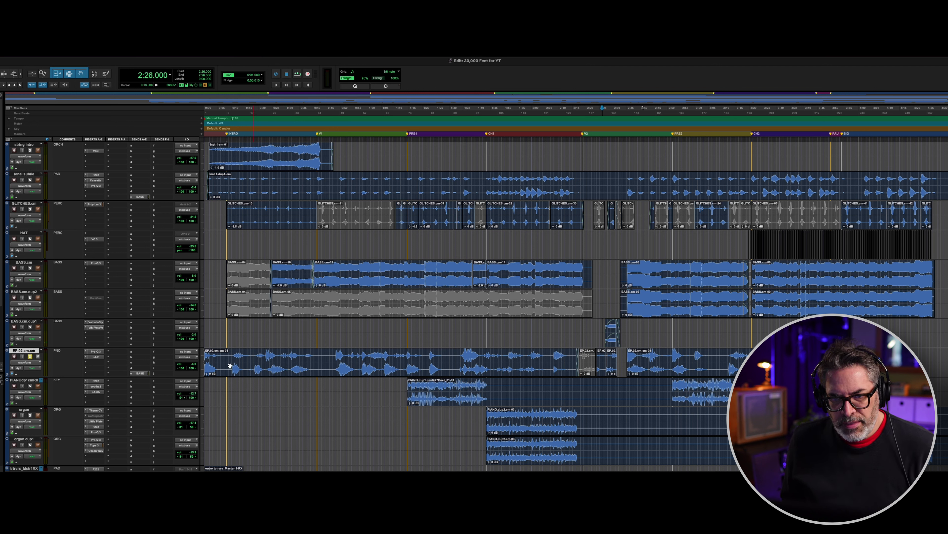
click(229, 354)
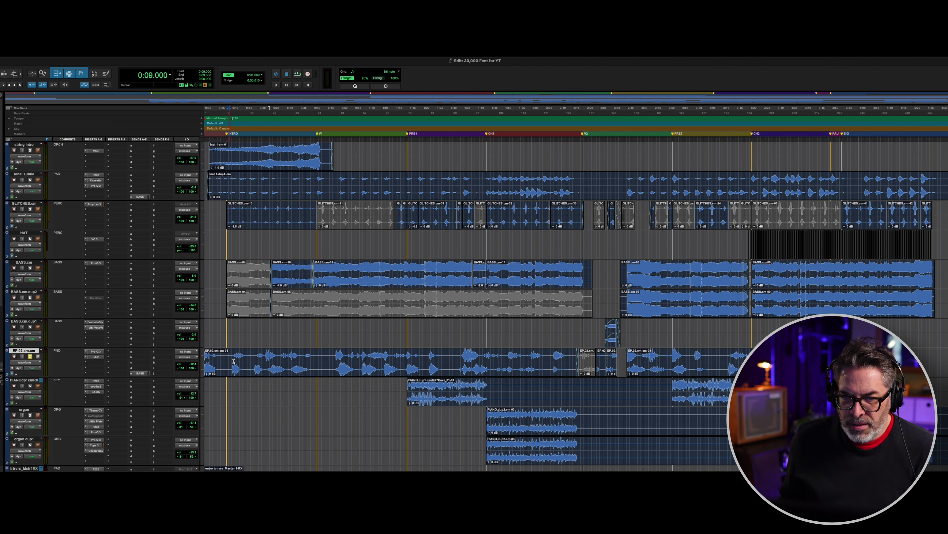
key(Return)
key(space)
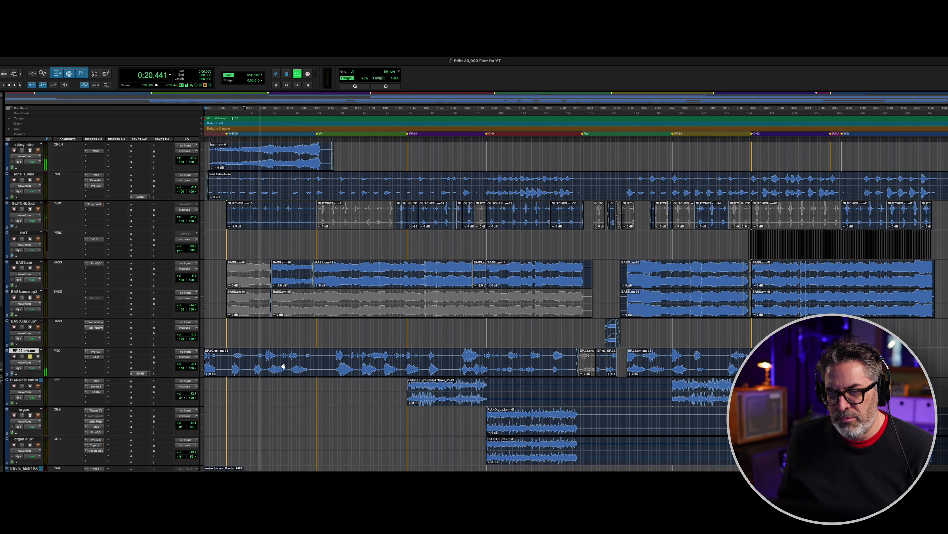
key(space)
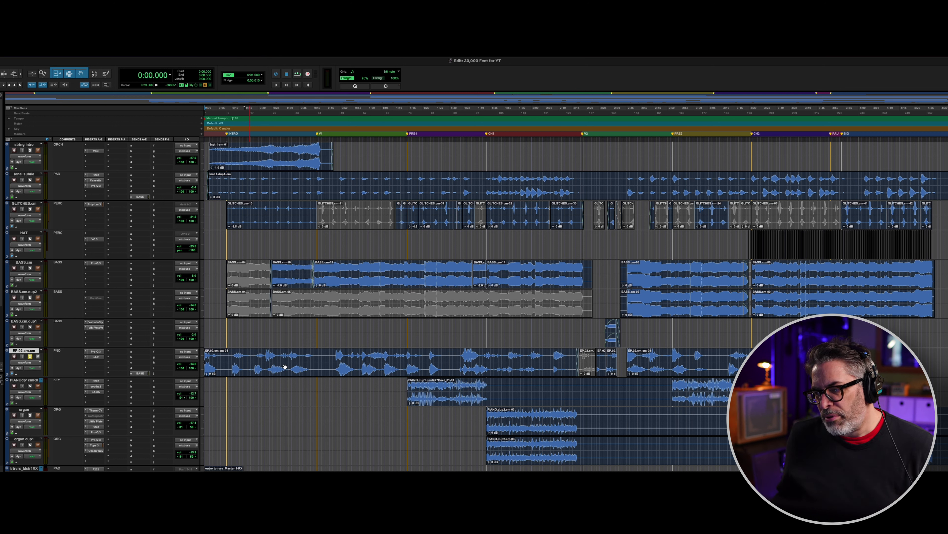
- Switch the solo from the EP track to the PIANO.dup1.cm.RX track, play from 1:13 before PRE1, and select its clip
click(408, 353)
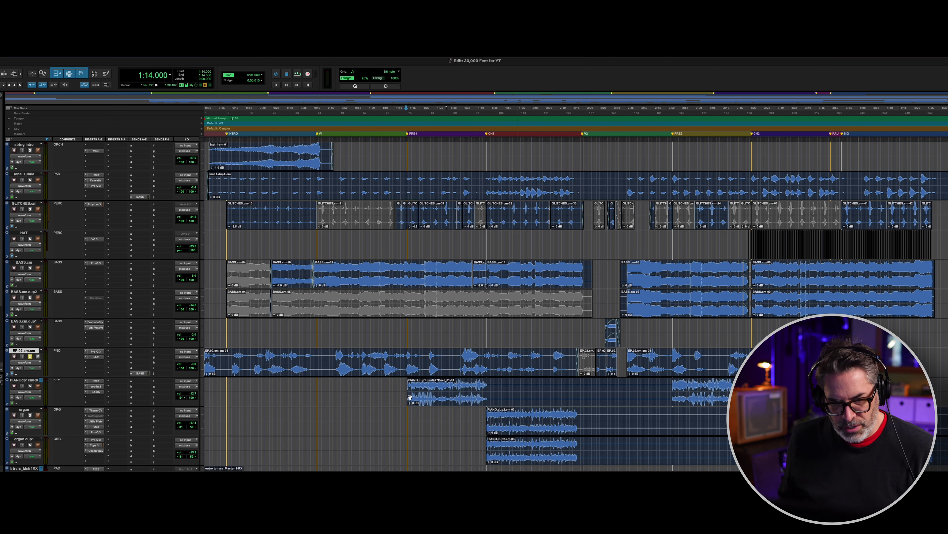
click(30, 357)
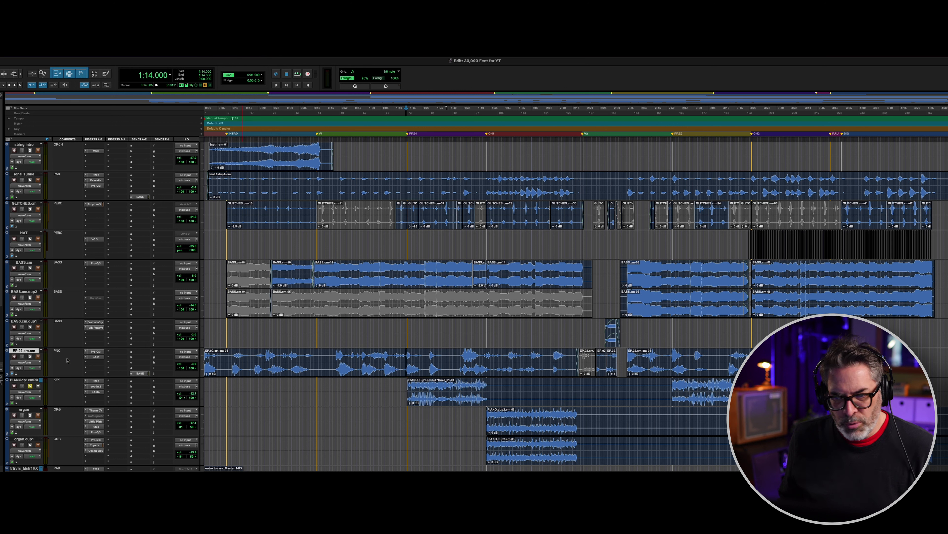
click(403, 384)
key(space)
scroll(342, 289, down, 5)
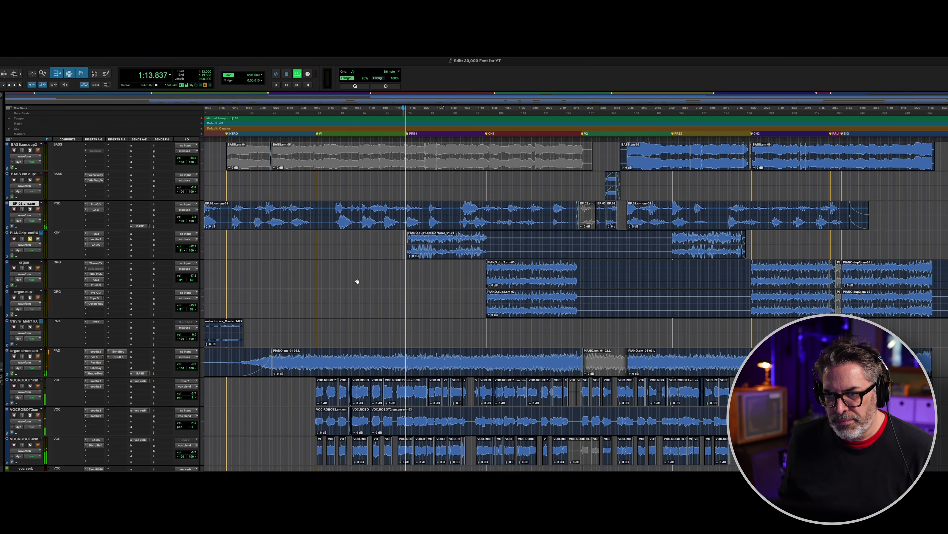
key(ctrl+Tab)
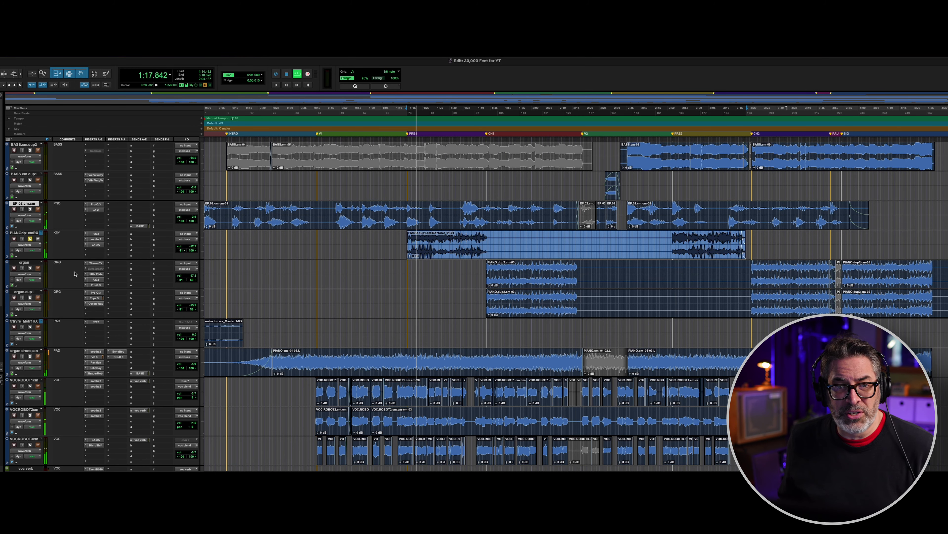
- Look at the piano track's available playlists, keep PIANO.dup1.cm.RX as the active one, and stop playback
click(41, 233)
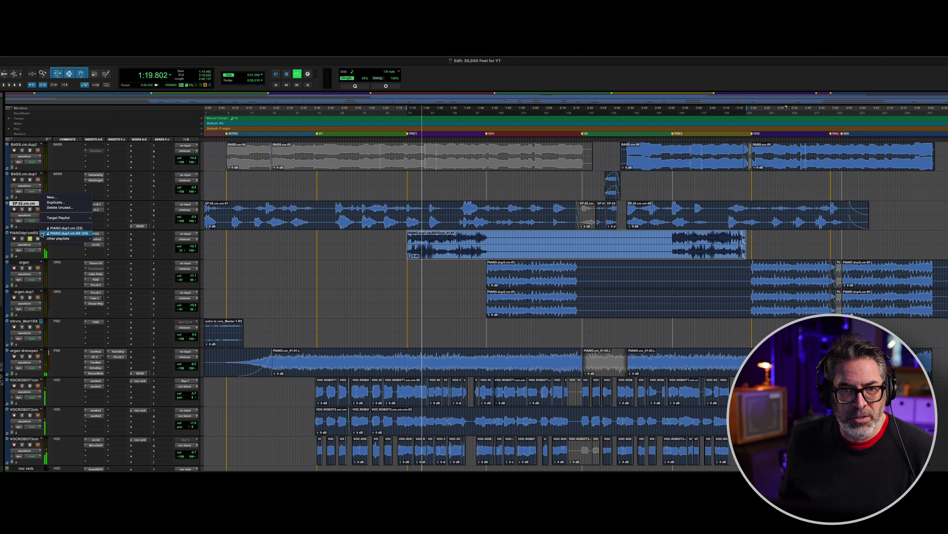
click(44, 233)
key(space)
- Inspect the piano track's soothe2 and Teletronix LA-3A plug-ins during playback, close the compressor, and replay the piano clip
click(96, 239)
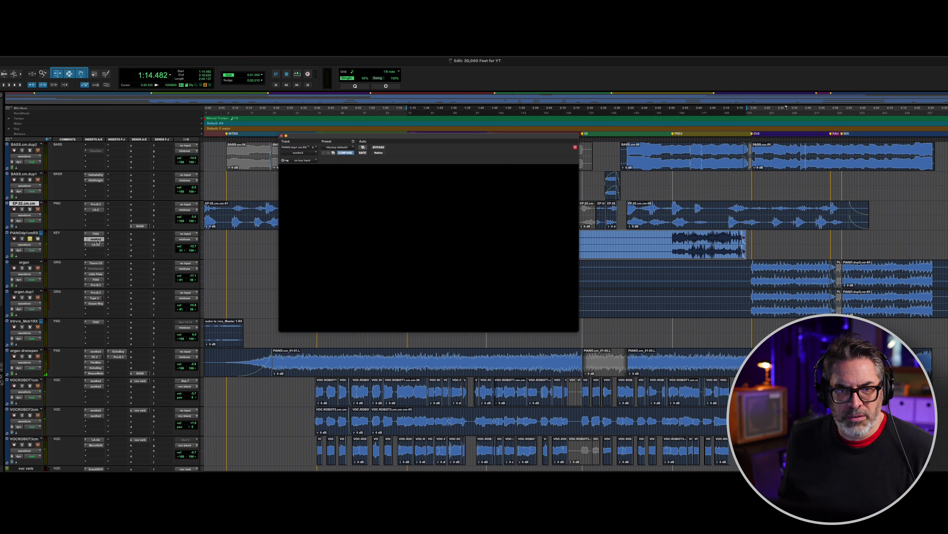
key(space)
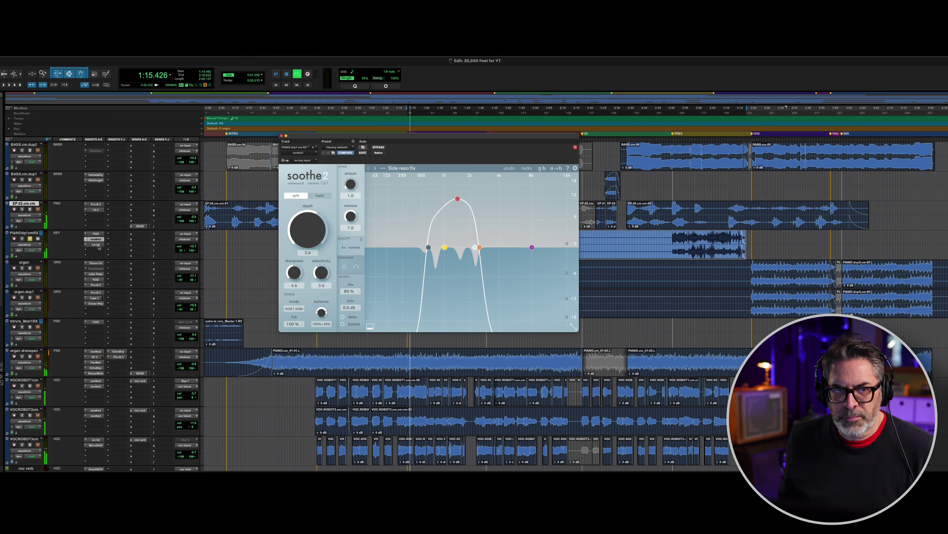
click(97, 245)
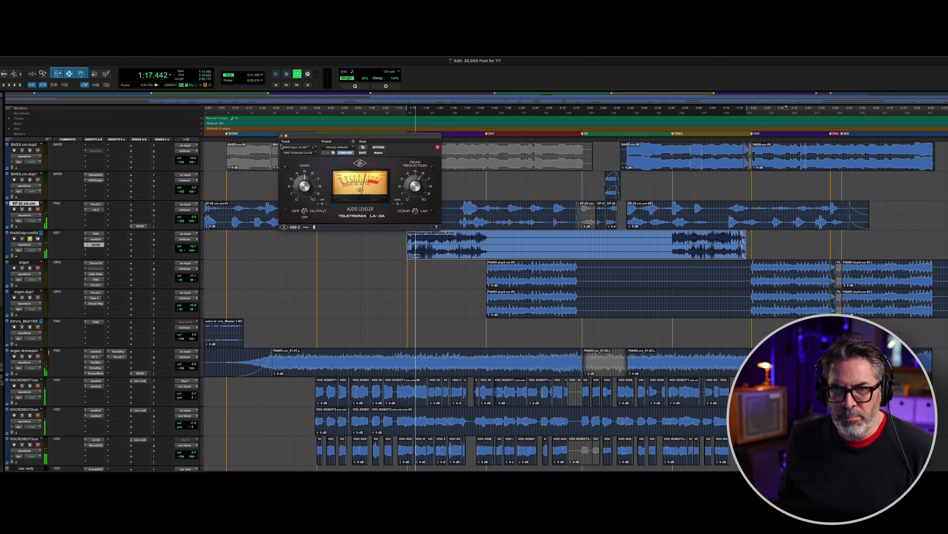
click(281, 136)
key(space)
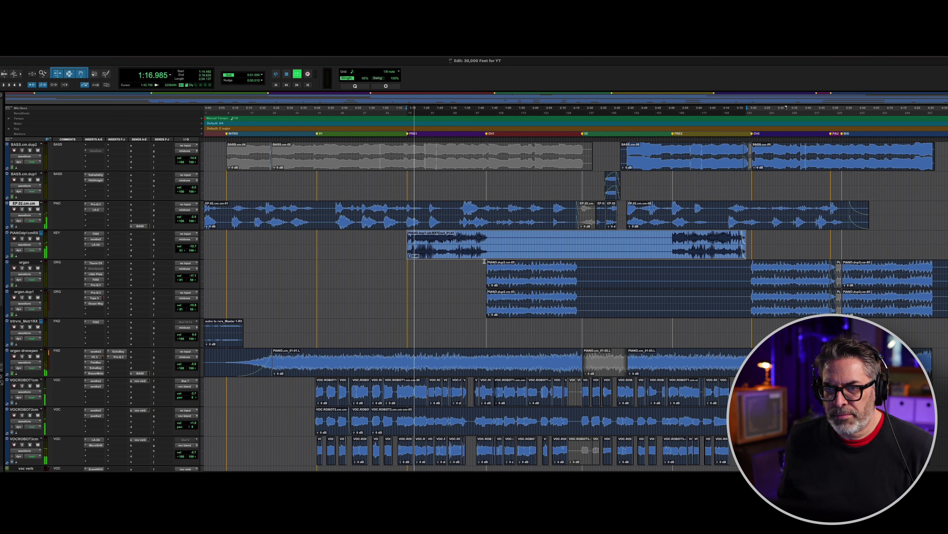
key(space)
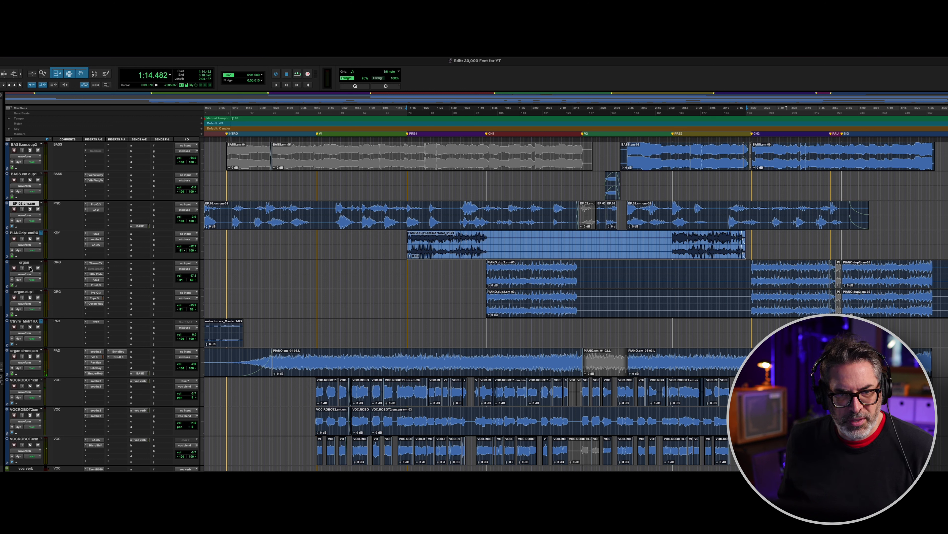
- Solo the organ track, select its clip at the start of the CH1 section, and play it
click(481, 264)
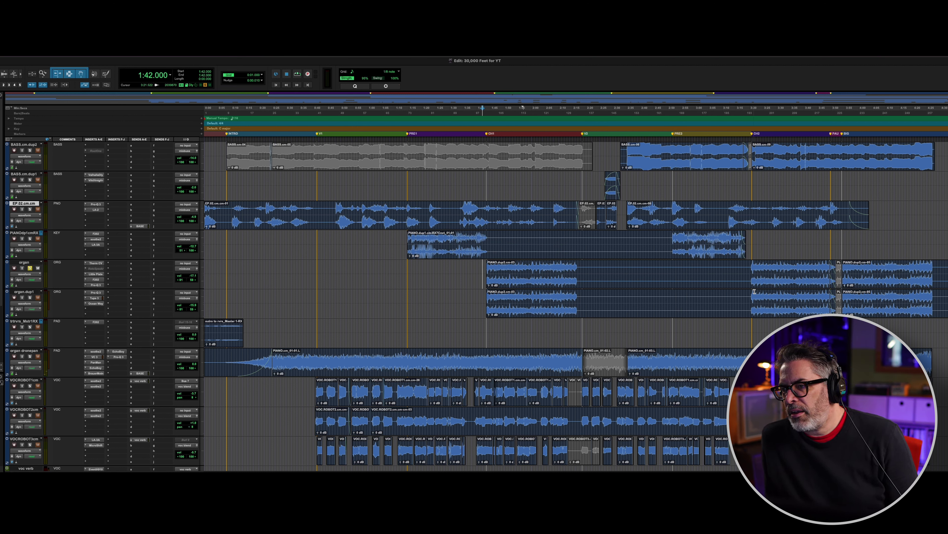
click(527, 284)
key(space)
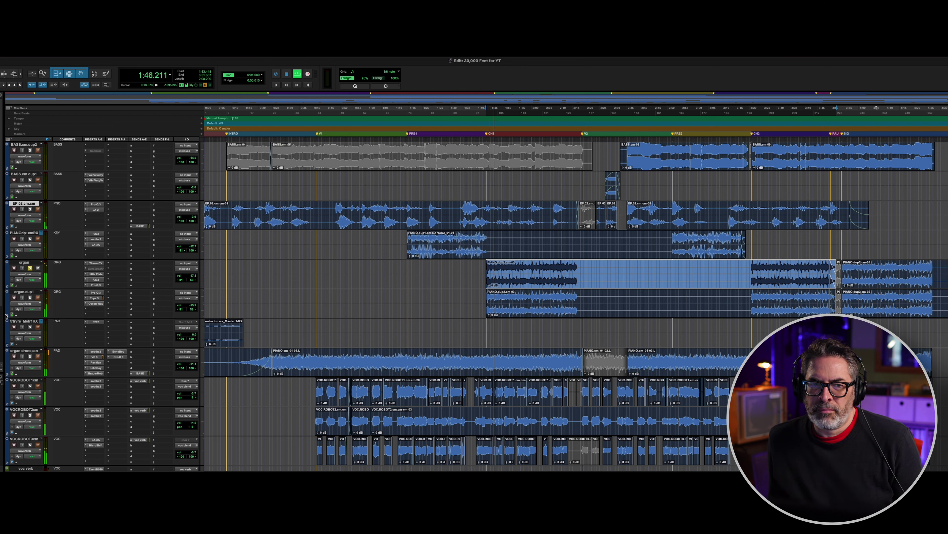
- Inspect the organ track's insert chain, including Culture Vulture, Little Plate and Pro-Q 3, during playback, close the plug-in, and clear the track's solo
click(95, 264)
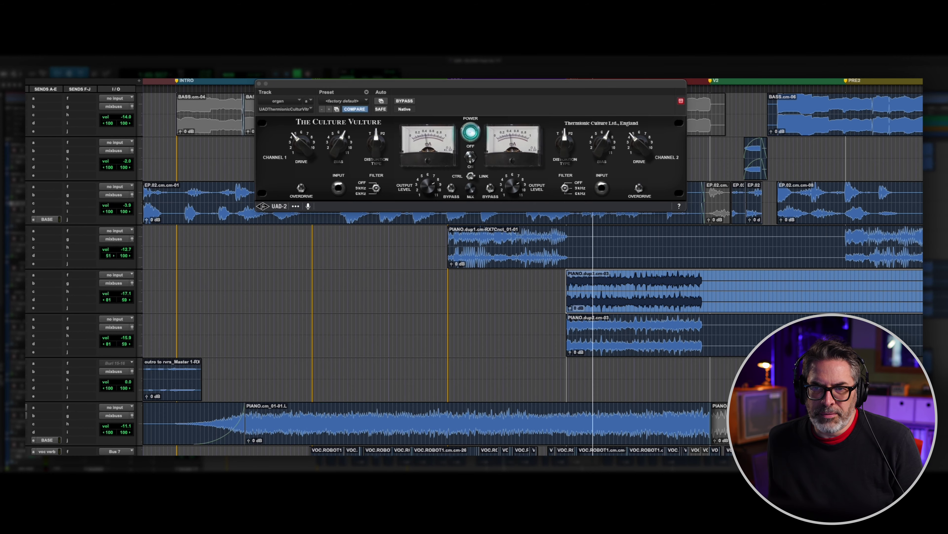
click(14, 423)
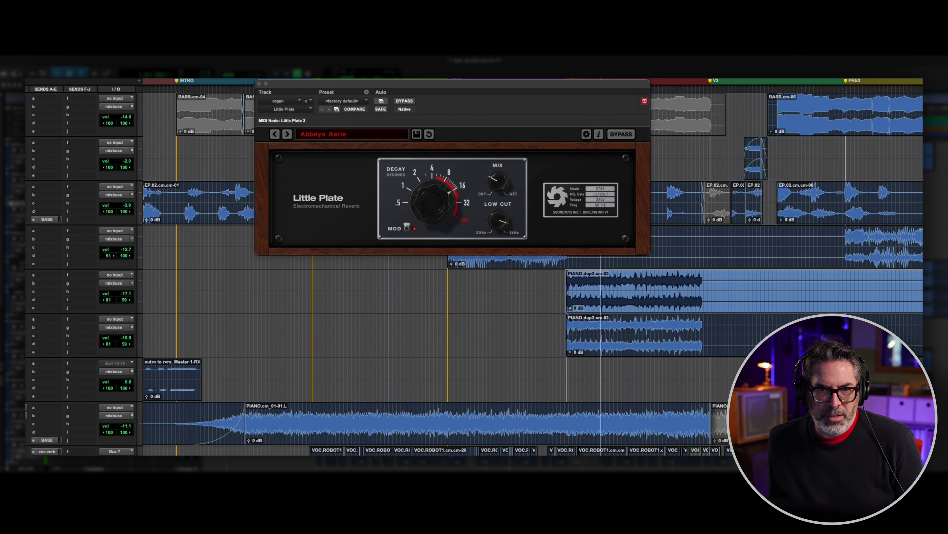
click(13, 430)
click(13, 437)
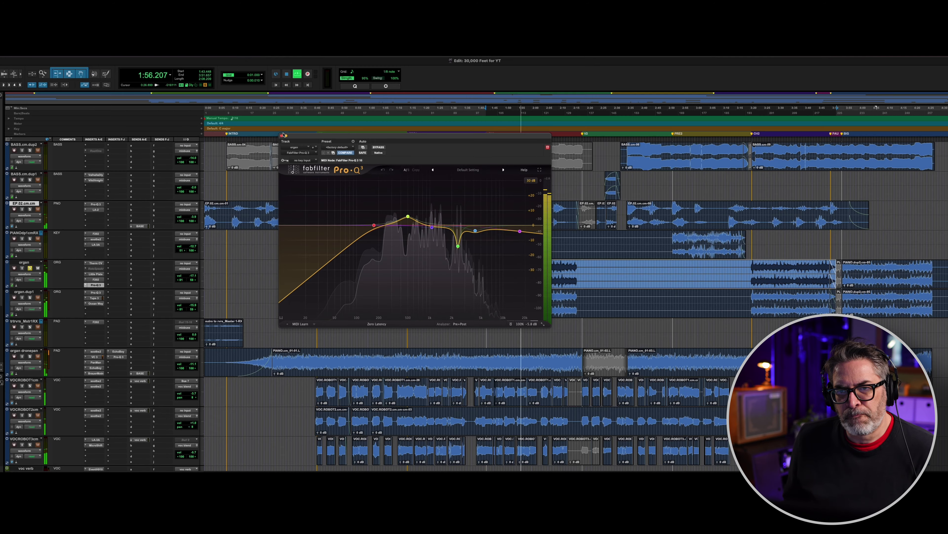
click(282, 137)
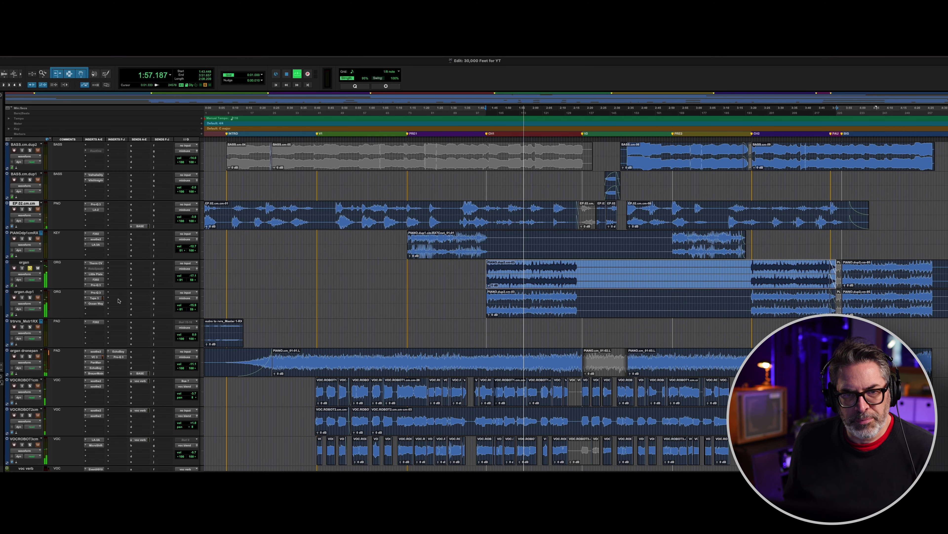
click(30, 268)
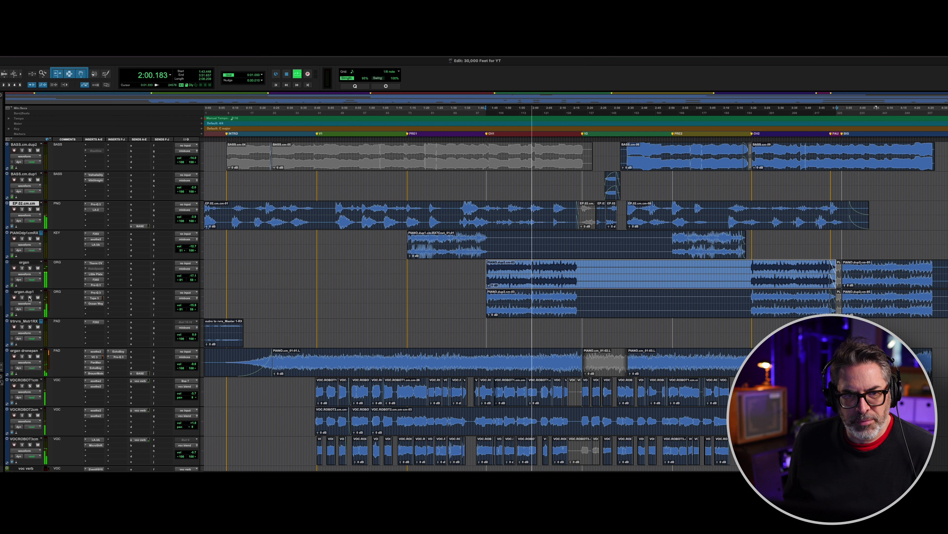
- Solo organ.dup1, play its CH1 clip, compare it with the organ track by switching solos, and leave only organ.dup1 soloed
key(space)
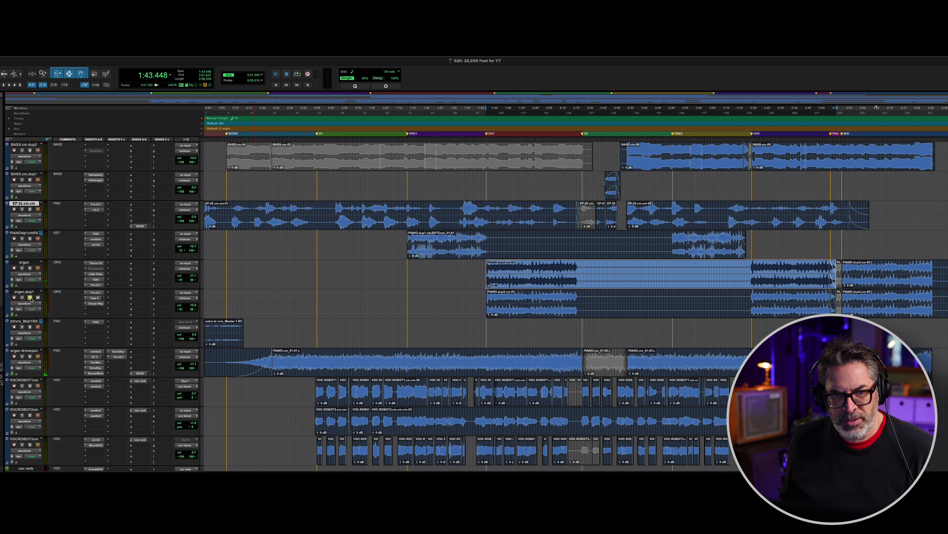
click(524, 314)
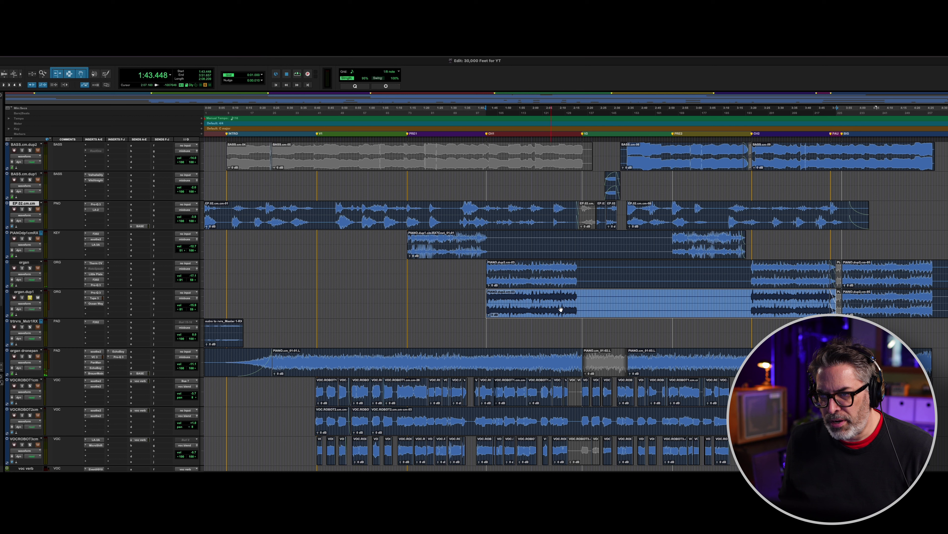
key(space)
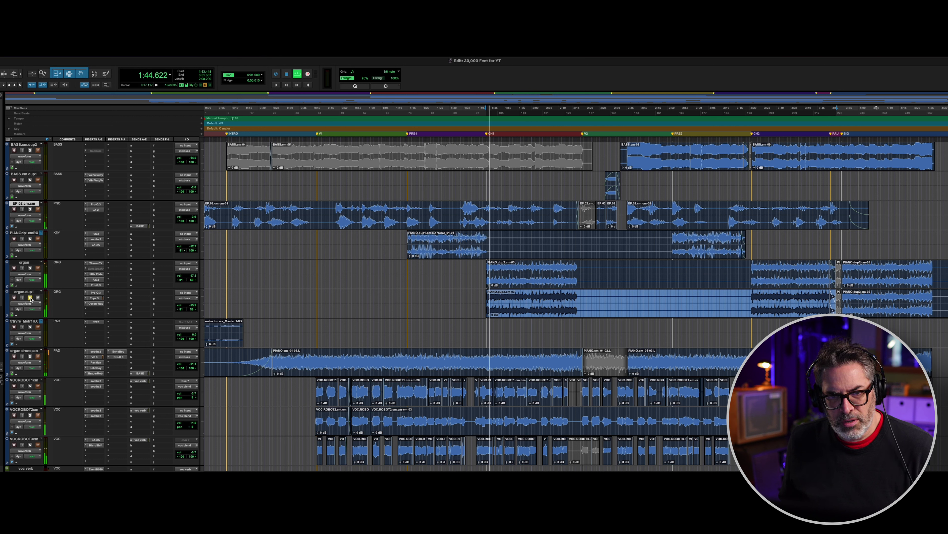
click(30, 268)
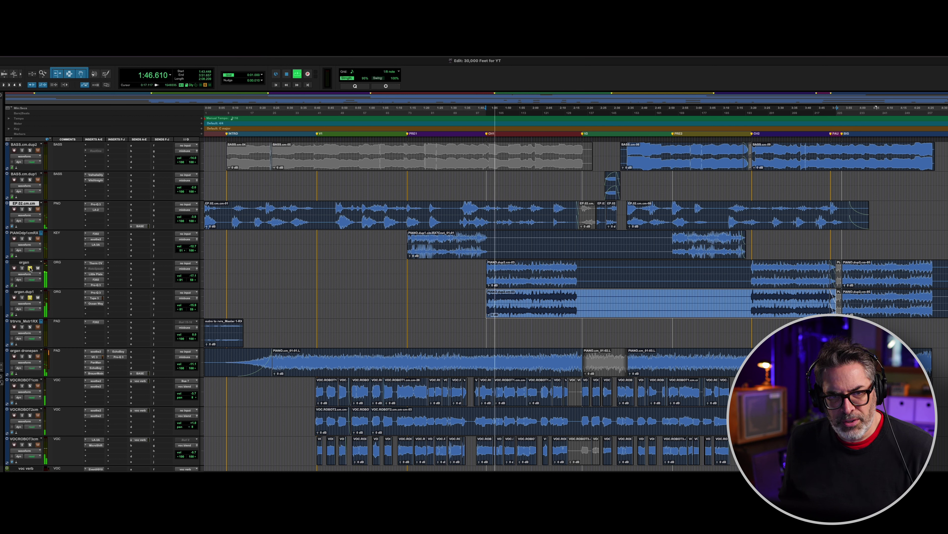
click(30, 298)
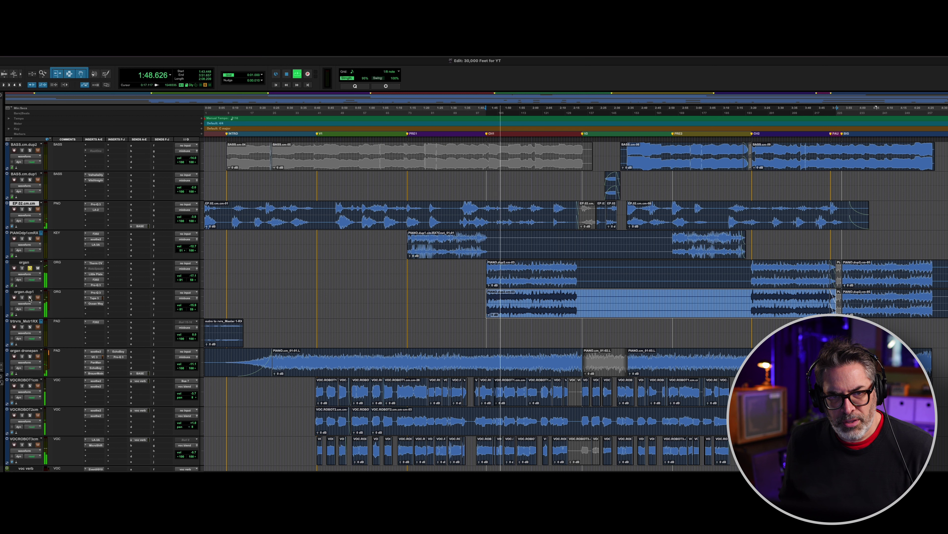
click(30, 298)
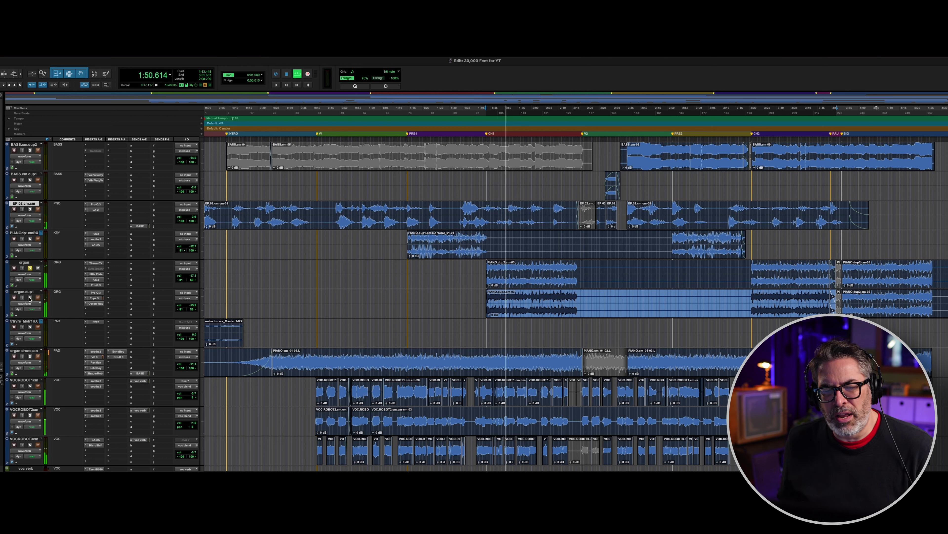
key(space)
click(30, 268)
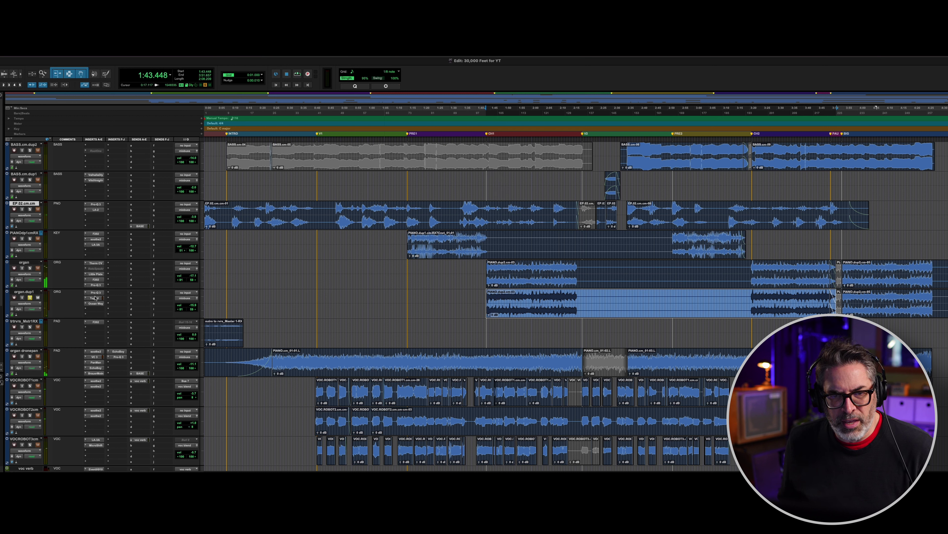
- Inspect the Ocean Way Studios and Tupe 3 plug-ins on organ.dup1 while playing its selected clip
click(96, 304)
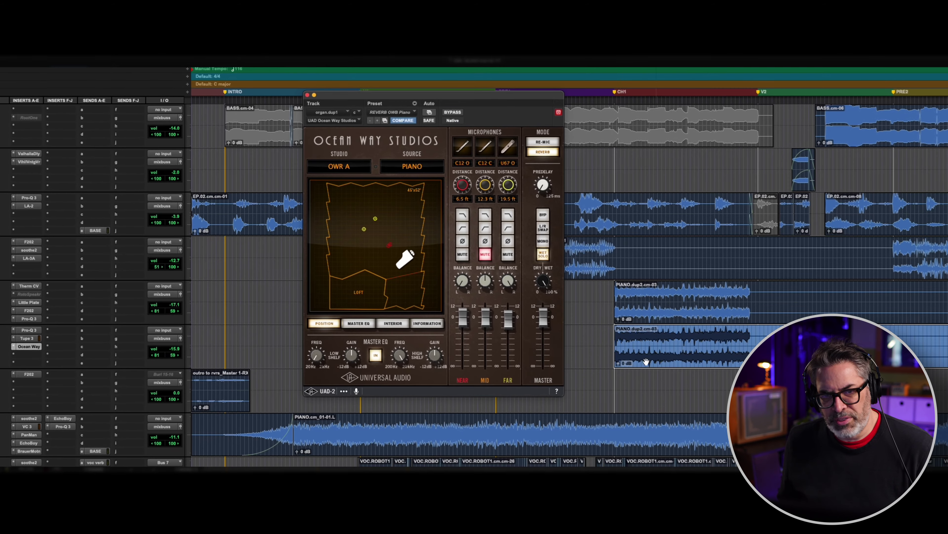
click(647, 358)
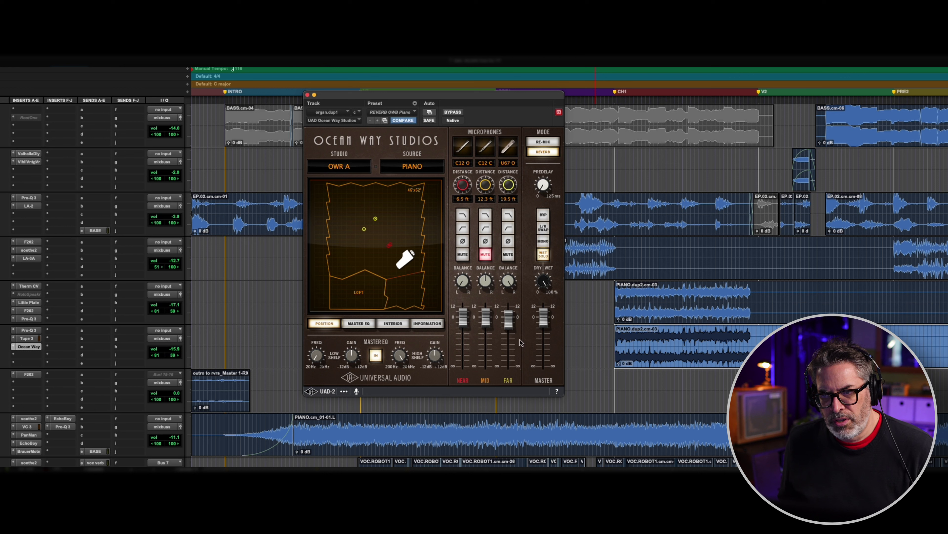
key(space)
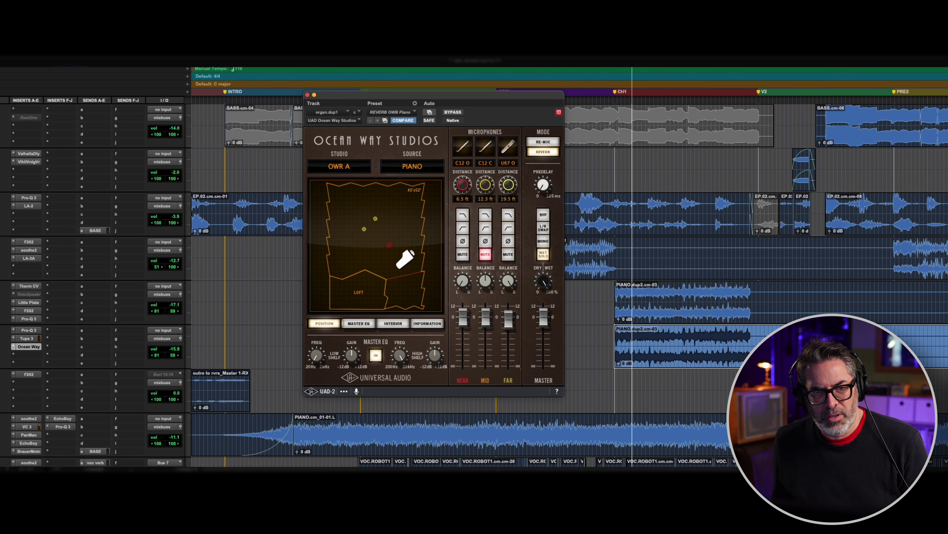
click(27, 338)
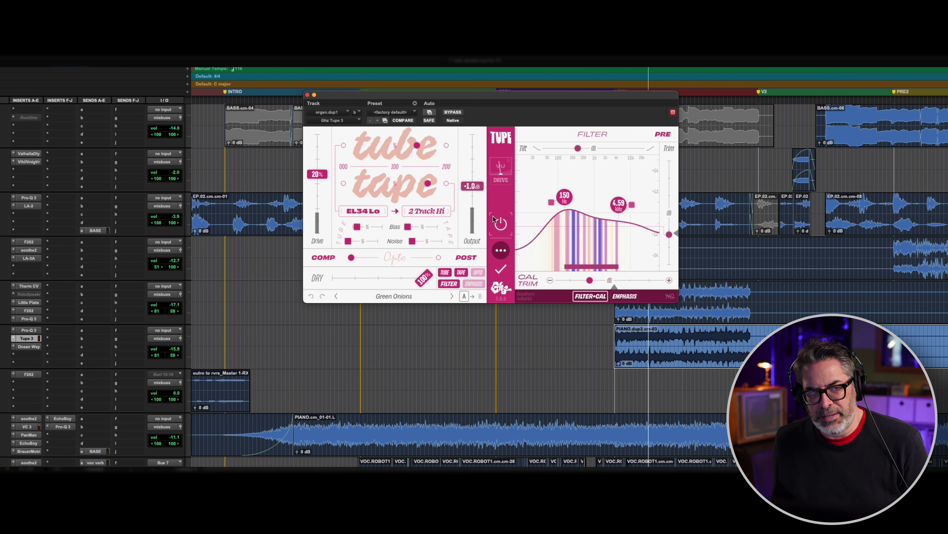
- Compare organ.dup1 with Tupe 3 and Ocean Way Studios bypassed and active, leave both active, close the plug-in, and stop playback
click(452, 113)
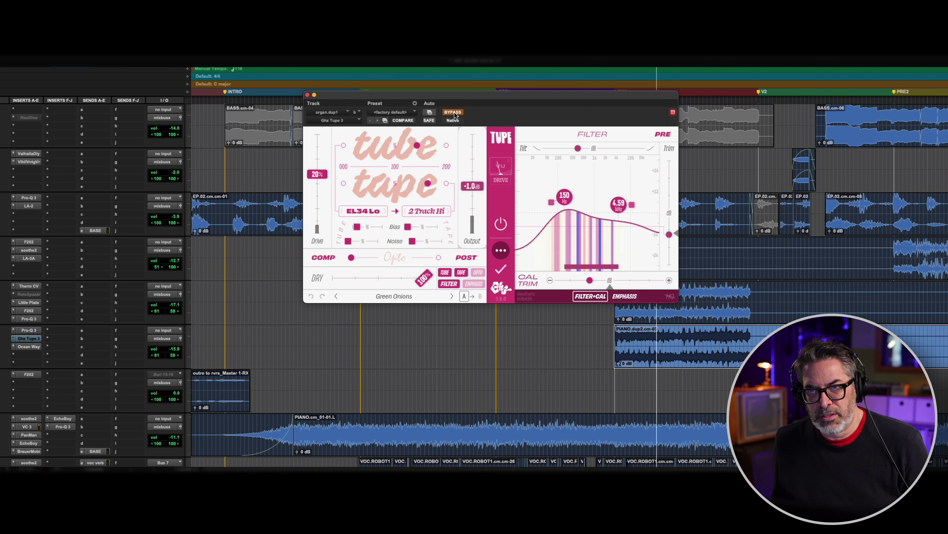
super+click(30, 347)
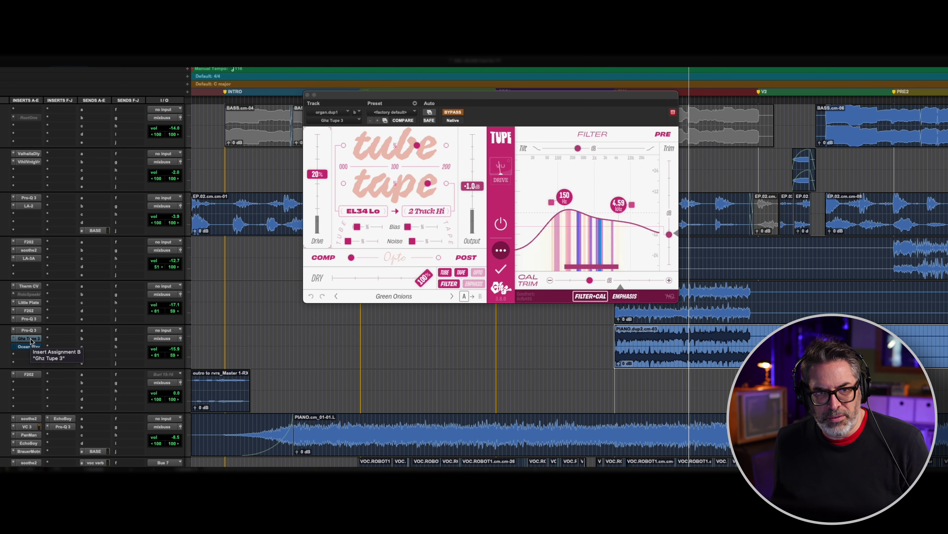
super+click(31, 340)
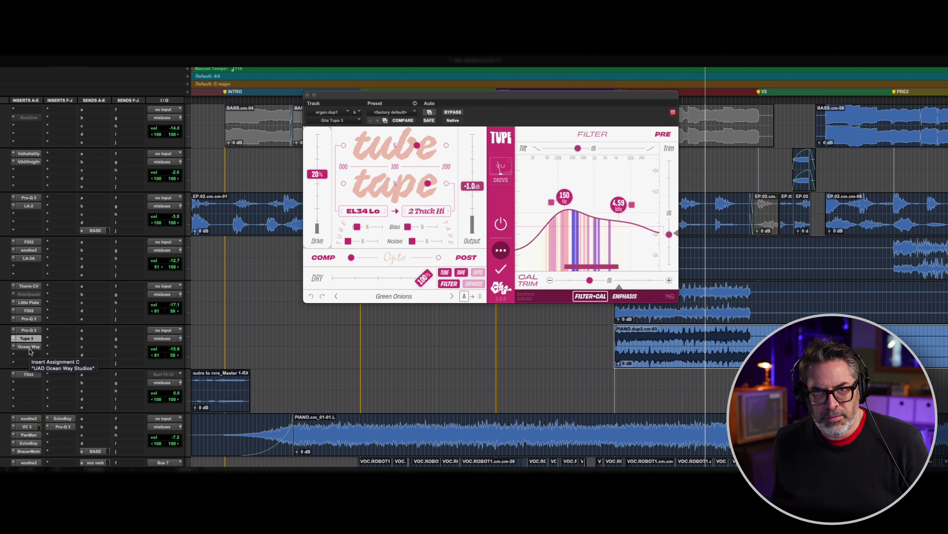
super+click(29, 347)
super+click(28, 347)
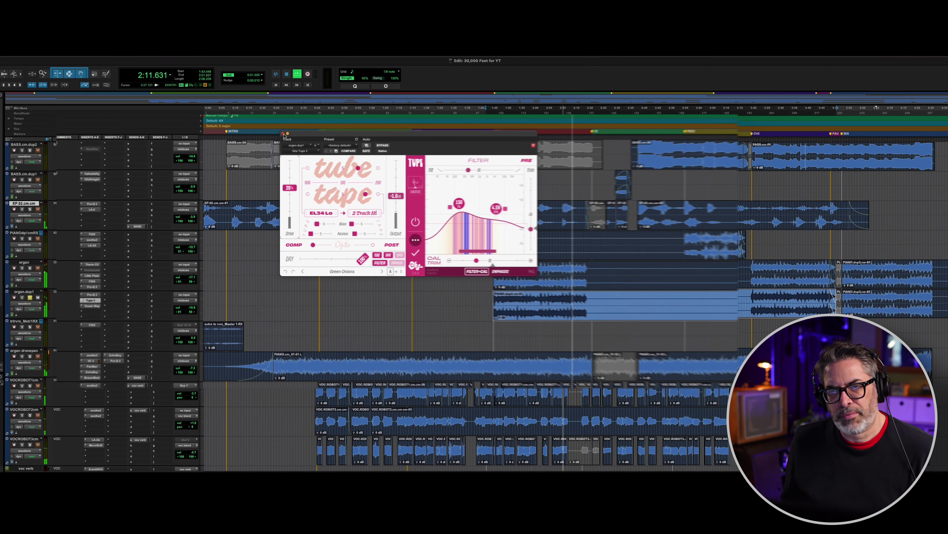
click(282, 134)
key(space)
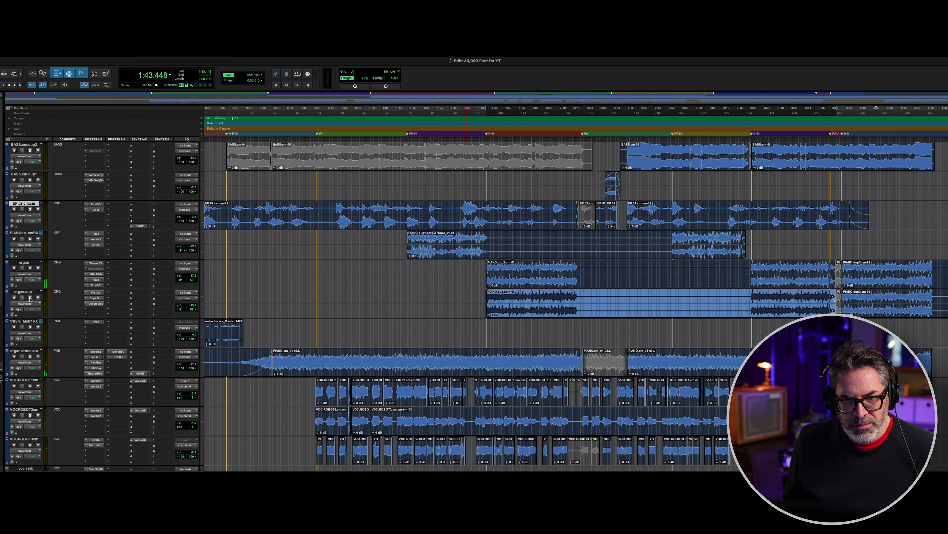
- Solo the PAD track holding the rvrs_Master 1-RX clip, play that clip from the session start, and stop
click(227, 339)
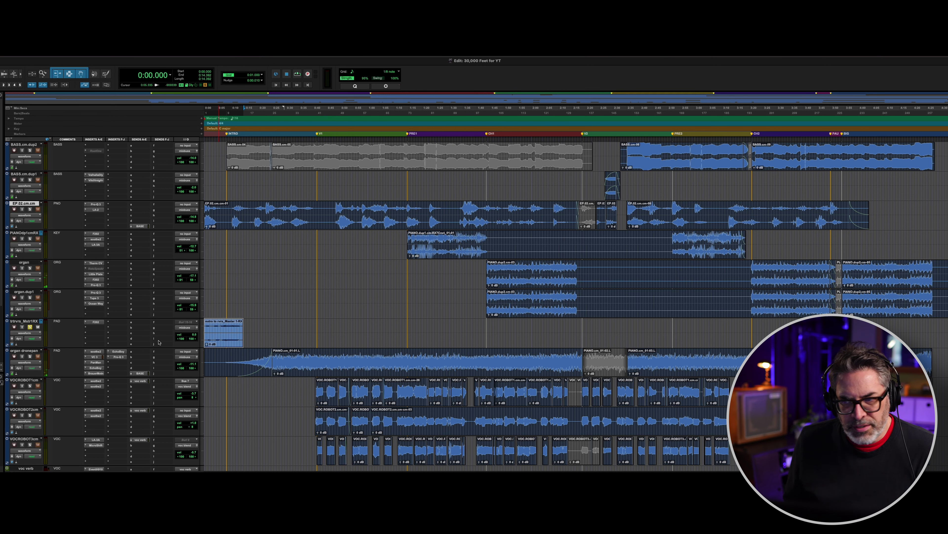
key(space)
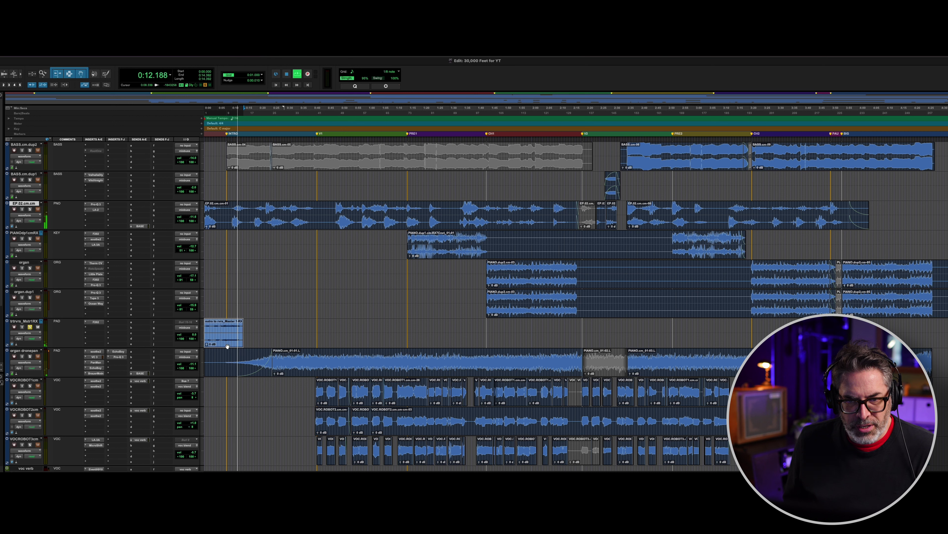
key(space)
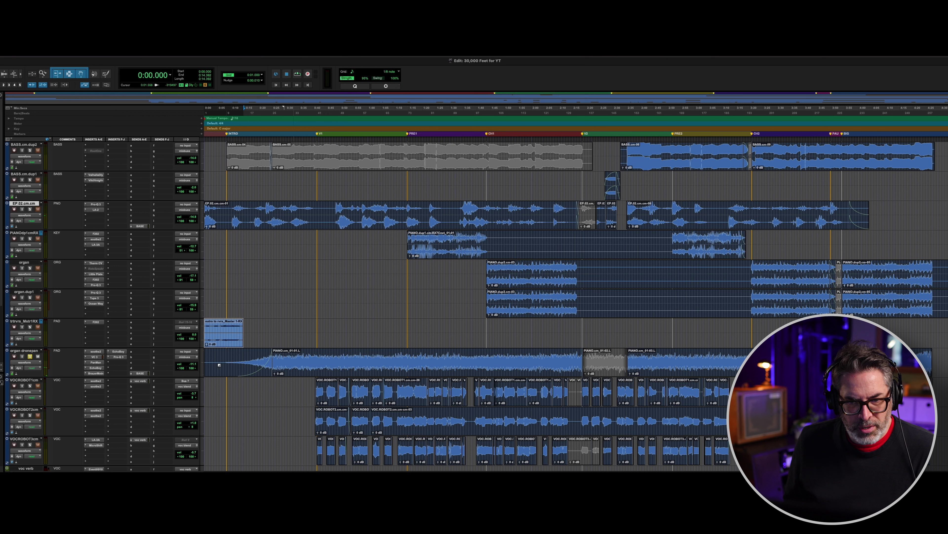
- Solo the organ drone pan track, bypass all its inserts, play the unprocessed sound in the INTRO section, and stop
click(237, 356)
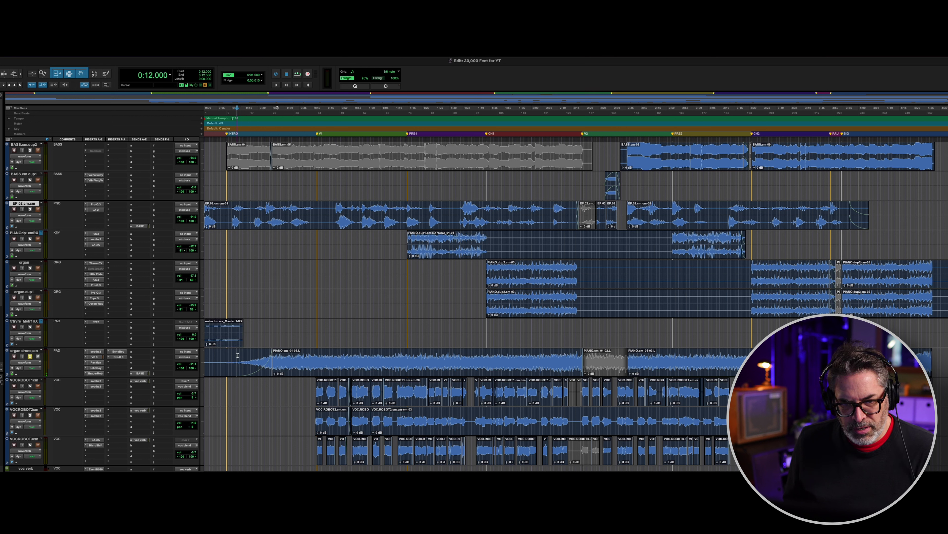
click(97, 354)
key(space)
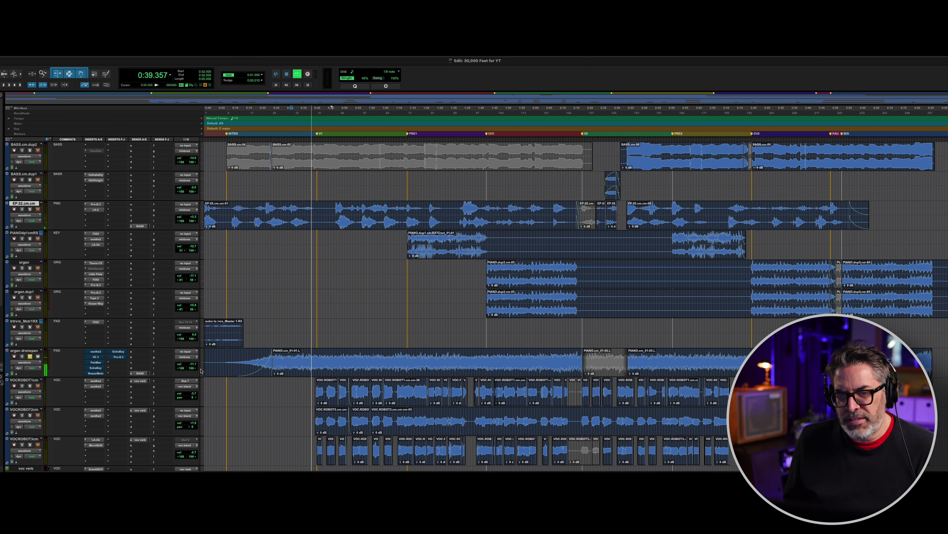
key(space)
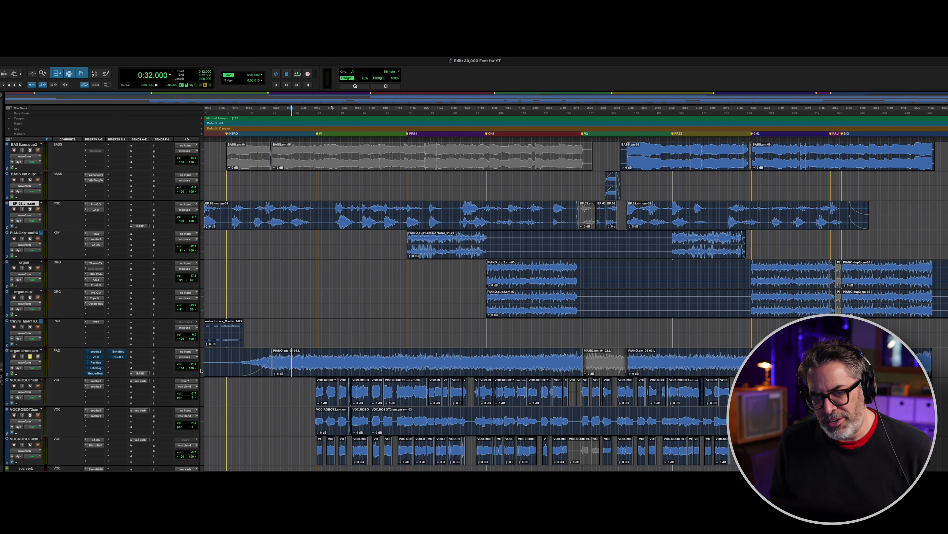
- Replay the organ drone within the INTRO section, inspect soothe2, re-enable the bypassed inserts, hear it unsoloed, and stop playback
click(300, 361)
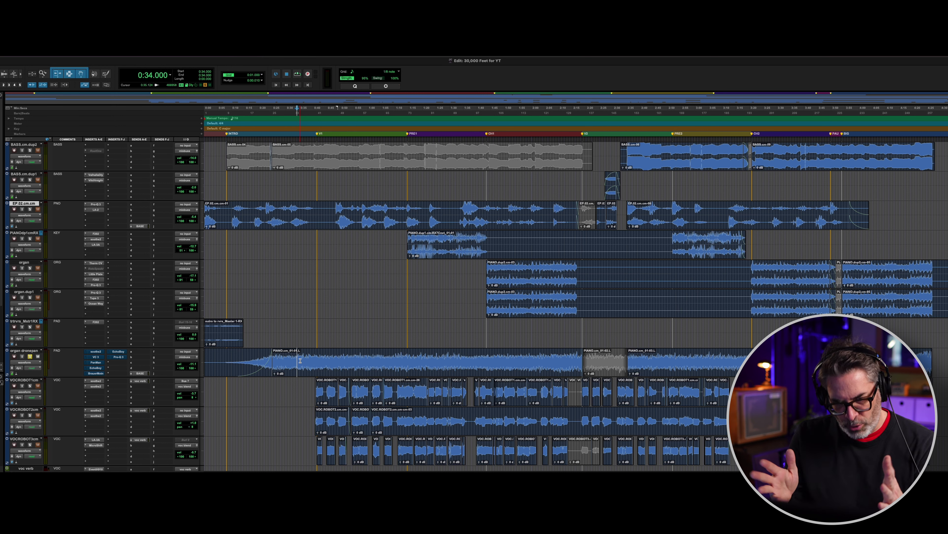
key(space)
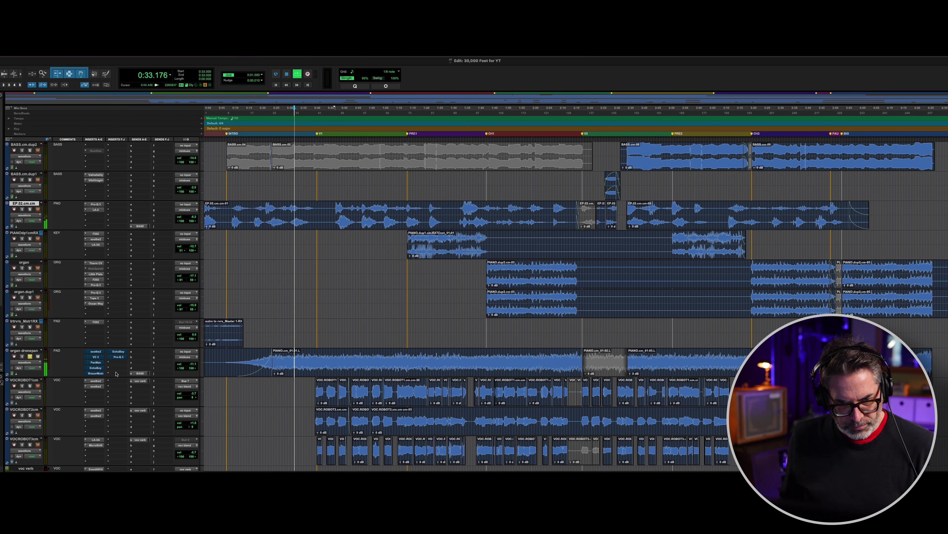
click(98, 353)
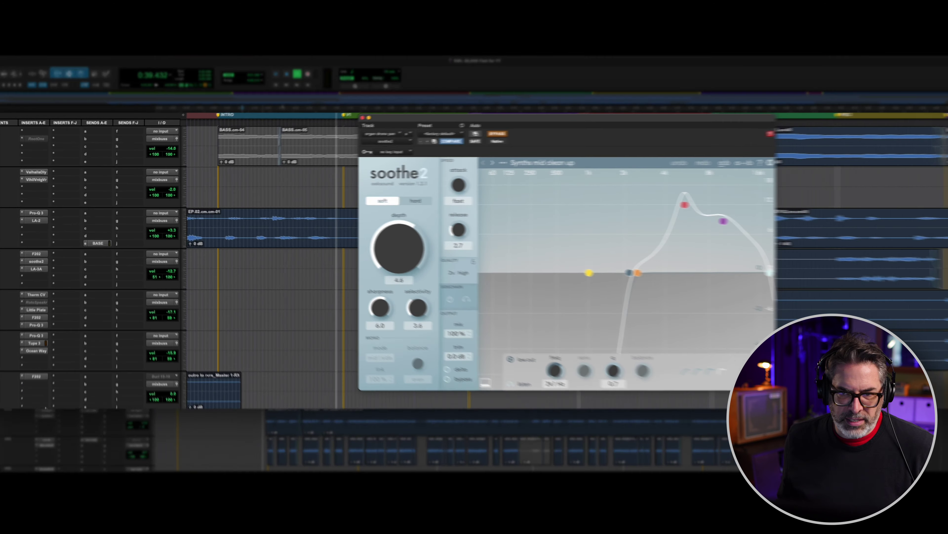
super+click(33, 267)
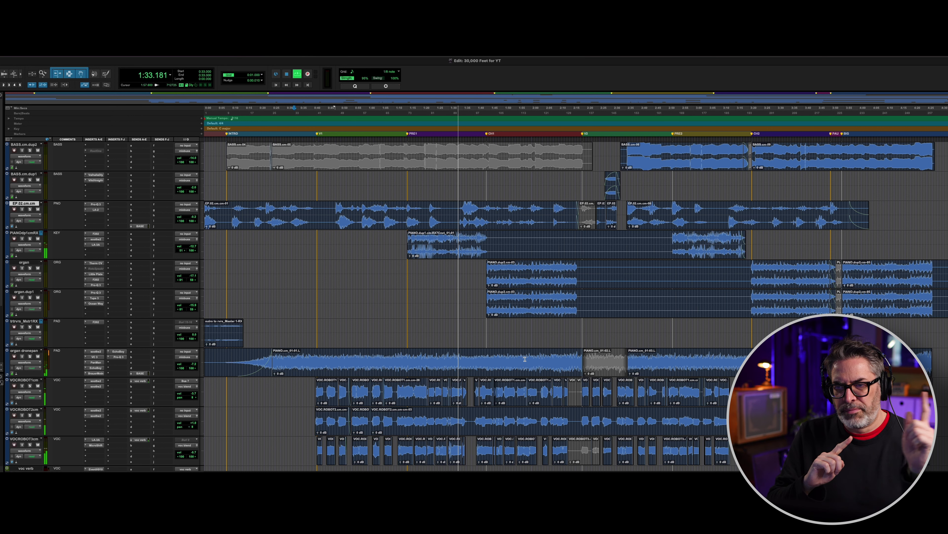
key(space)
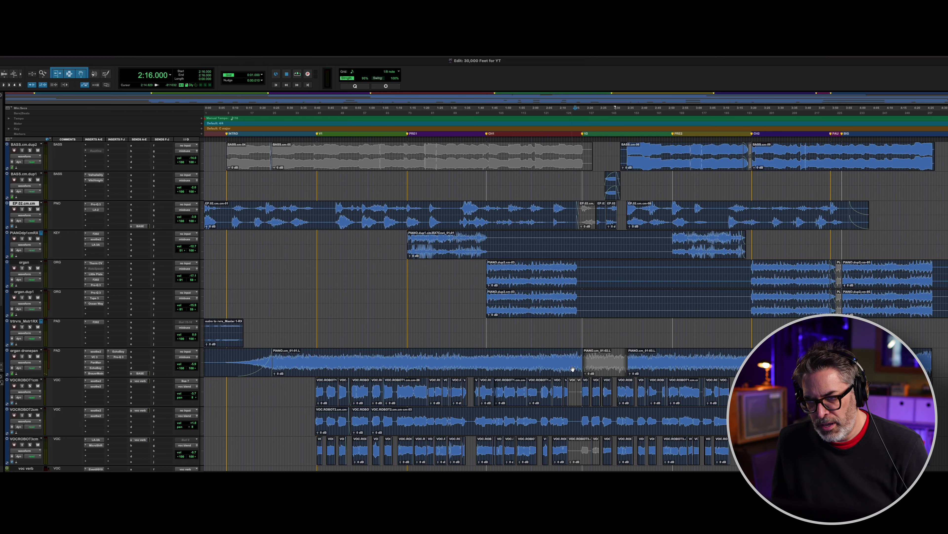
scroll(51, 390, down, 5)
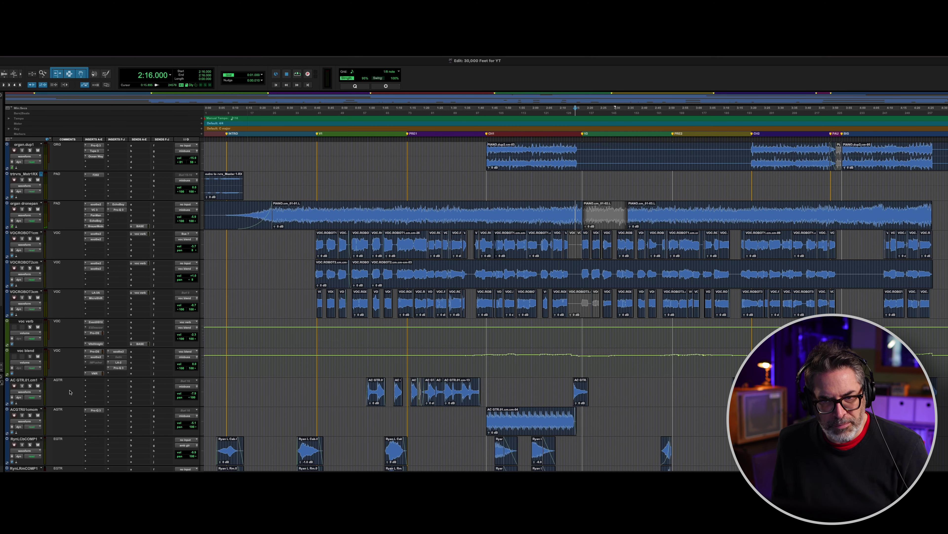
- Select the three VOCROBOT tracks, solo the first one, play it from 0:40 at the start of V1, and stop
click(29, 234)
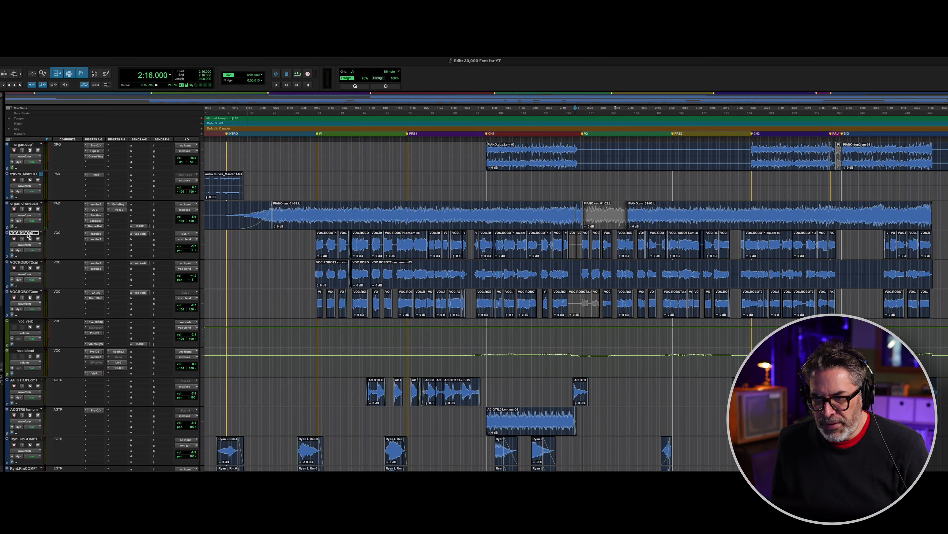
shift+click(27, 293)
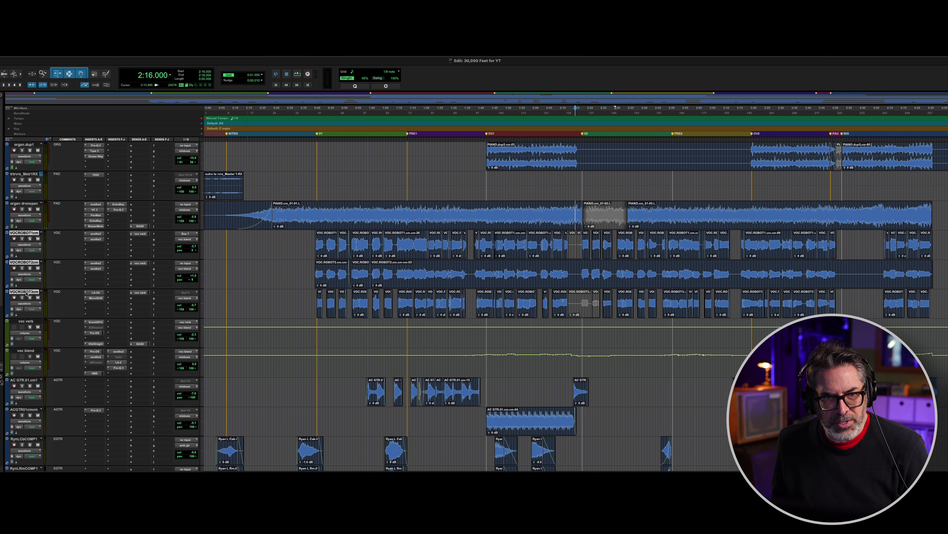
click(313, 239)
key(space)
click(30, 240)
scroll(106, 254, down, 5)
key(space)
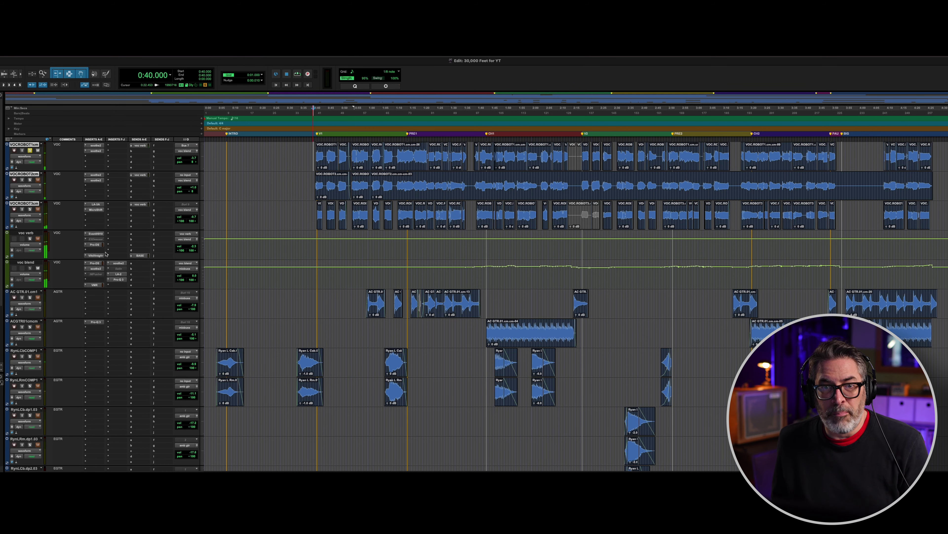
- Solo the second VOCROBOT track instead, play it from 0:40, and stop playback
scroll(101, 229, up, 5)
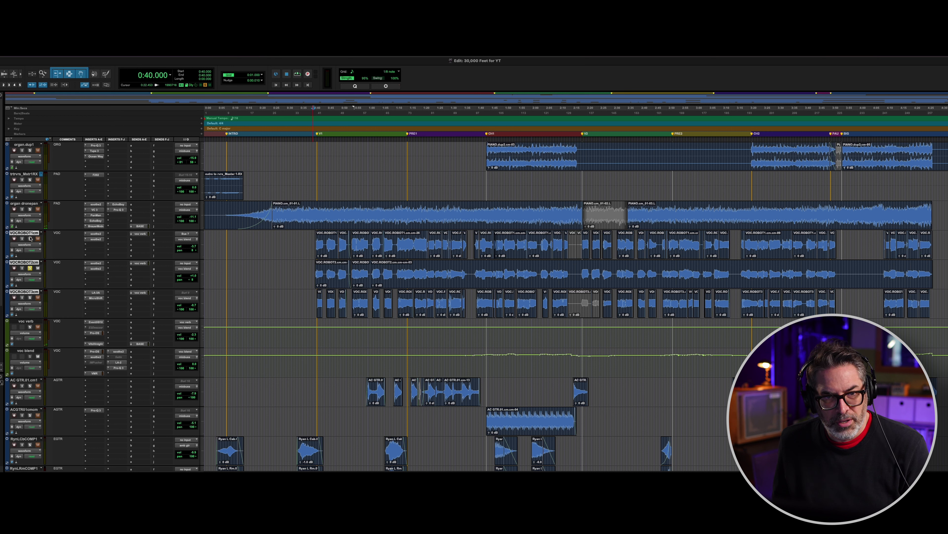
key(space)
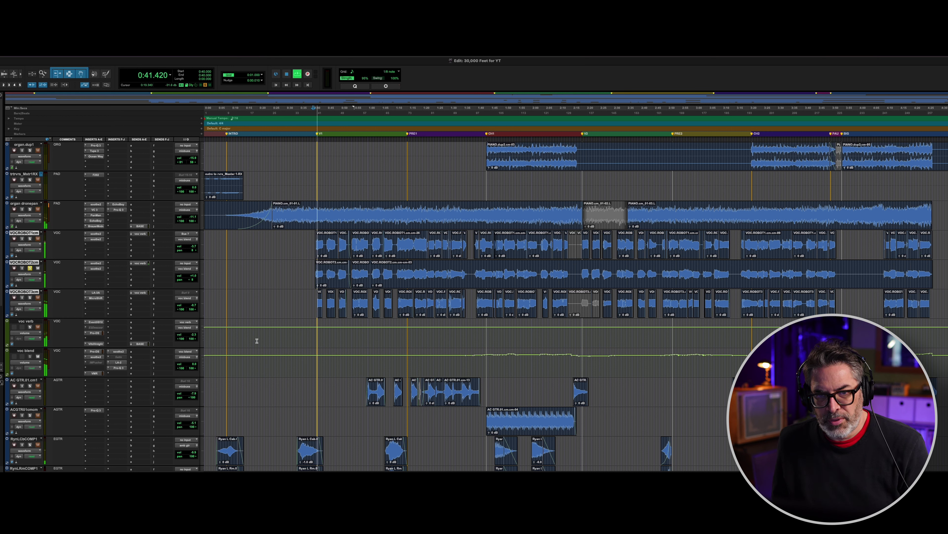
key(space)
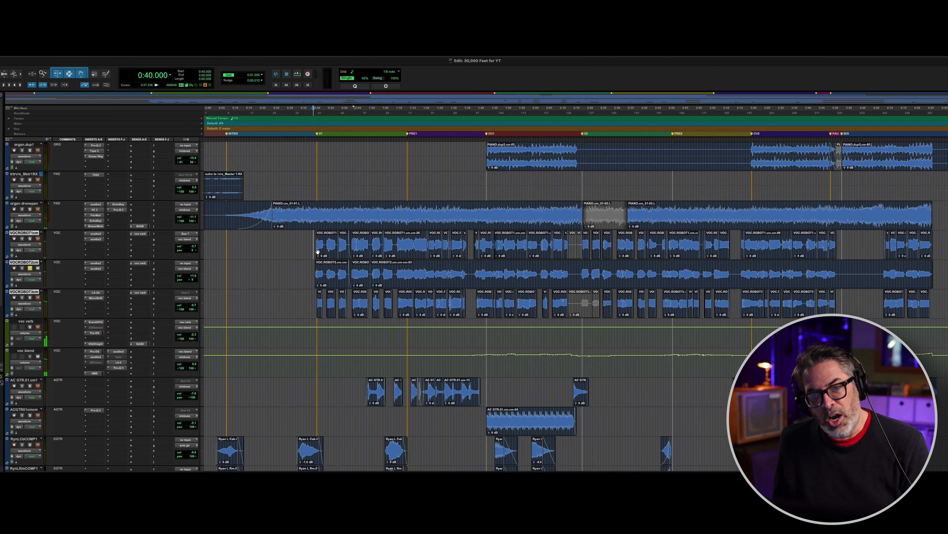
- Set the playback start to 1:10, solo only the third VOCROBOT track, play it into PRE1, and stop
click(395, 271)
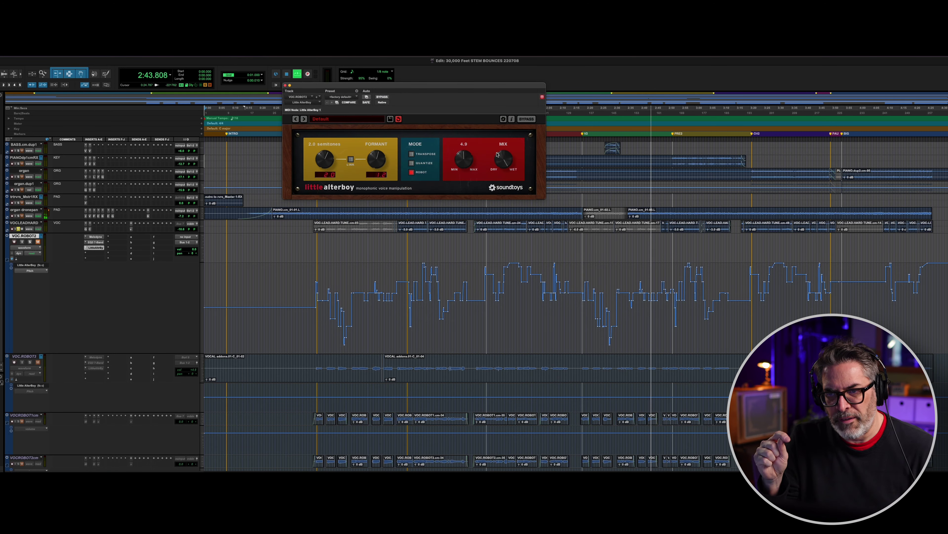
mouse_move(477, 146)
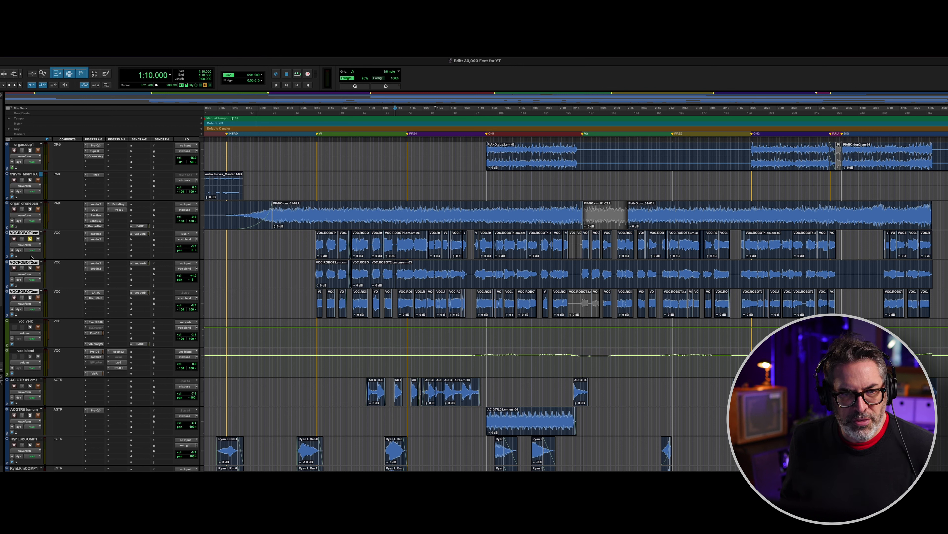
click(30, 298)
key(space)
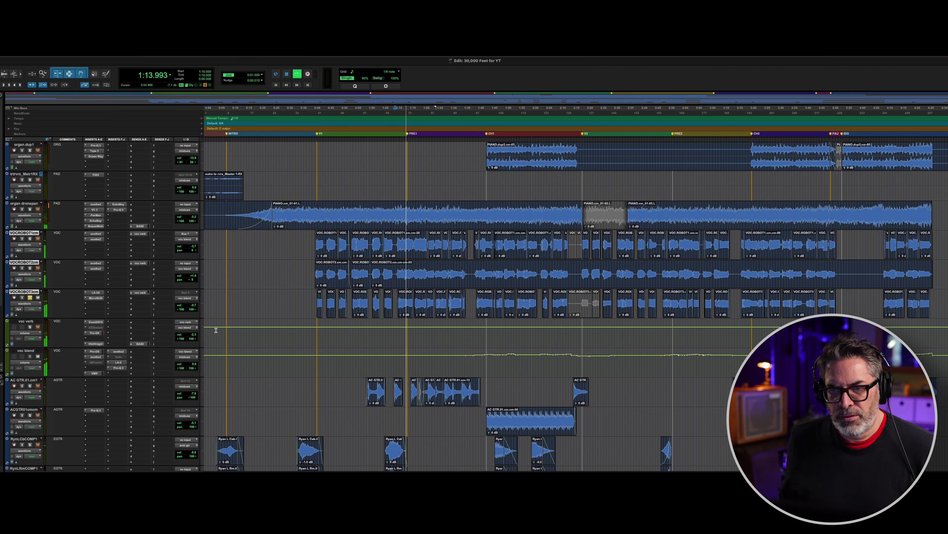
key(space)
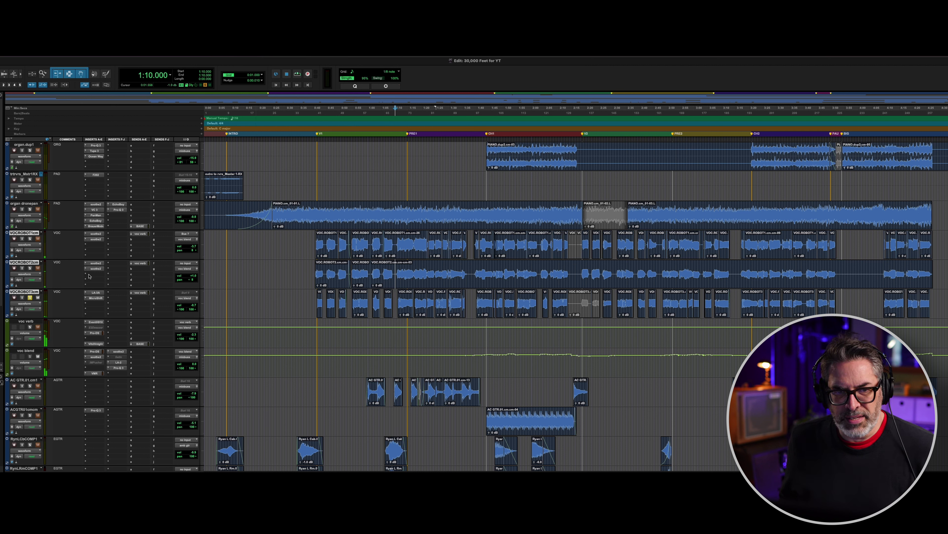
- Solo all three VOCROBOT tracks together, play the combined vocals from 1:10, and stop
click(30, 269)
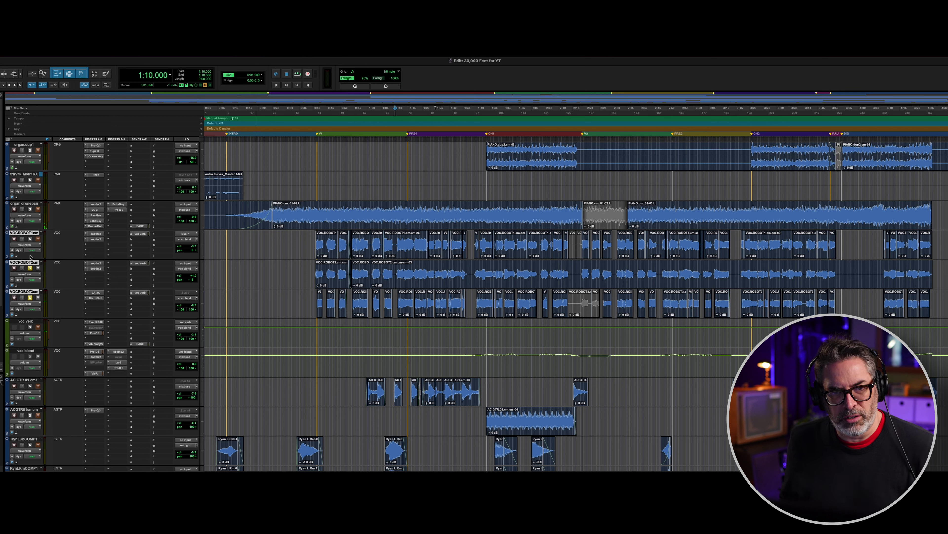
click(30, 239)
key(space)
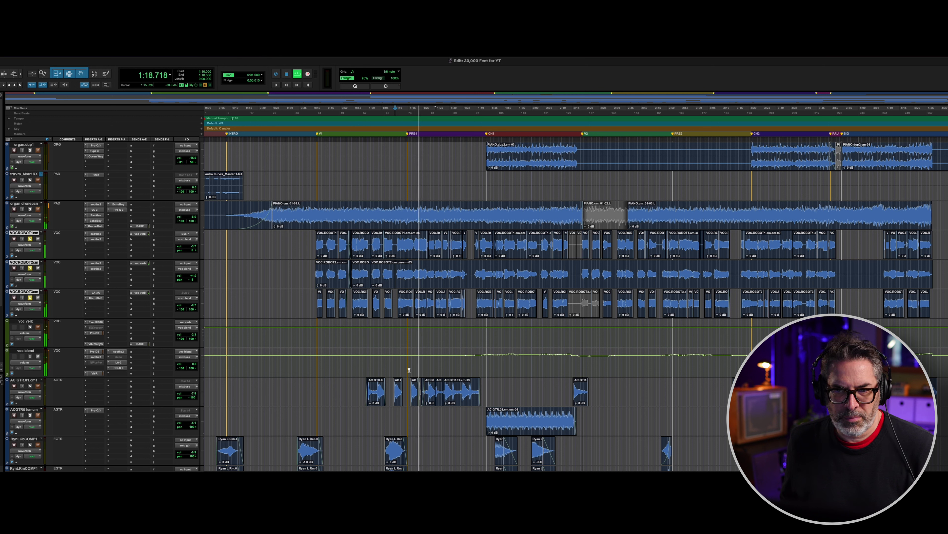
key(space)
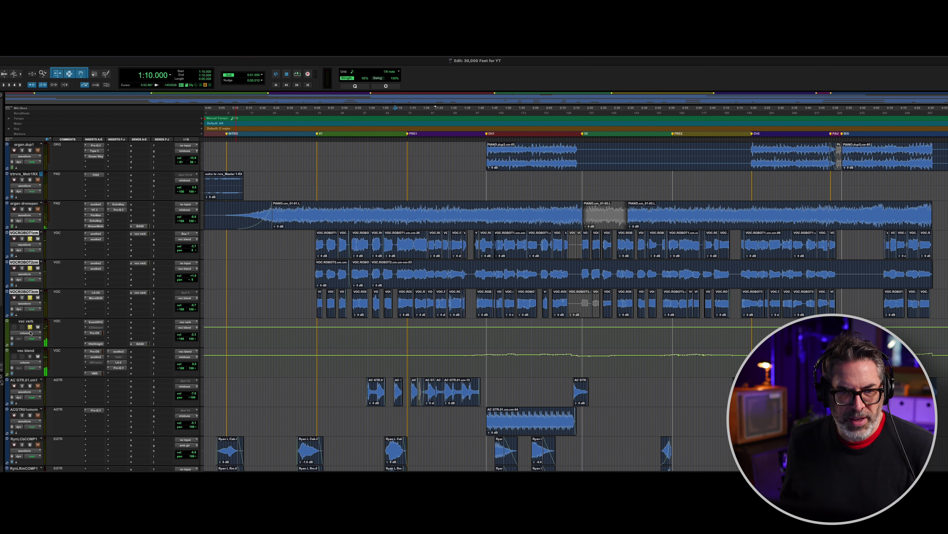
- Play the three VOCROBOT tracks from 1:10 with the voc verb return soloed too, stop, and clear the solos
key(space)
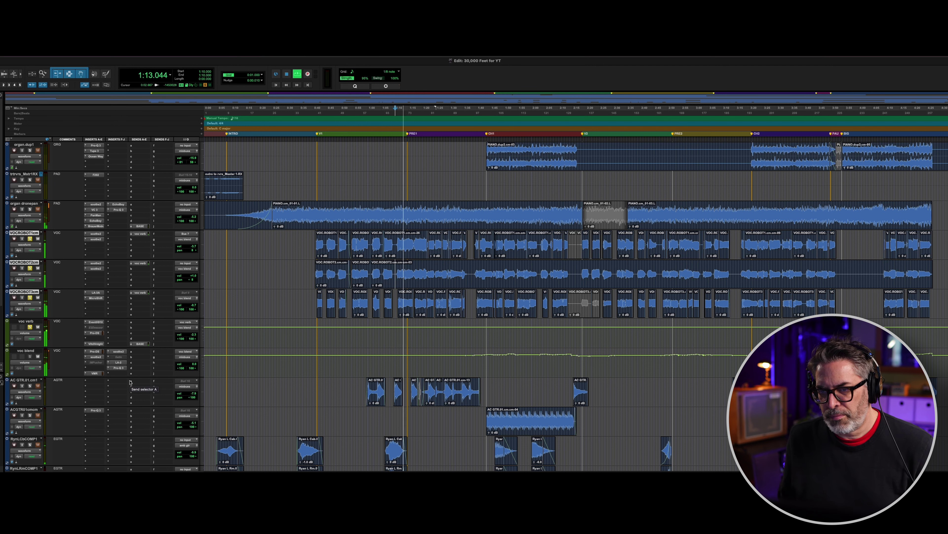
scroll(157, 328, down, 2)
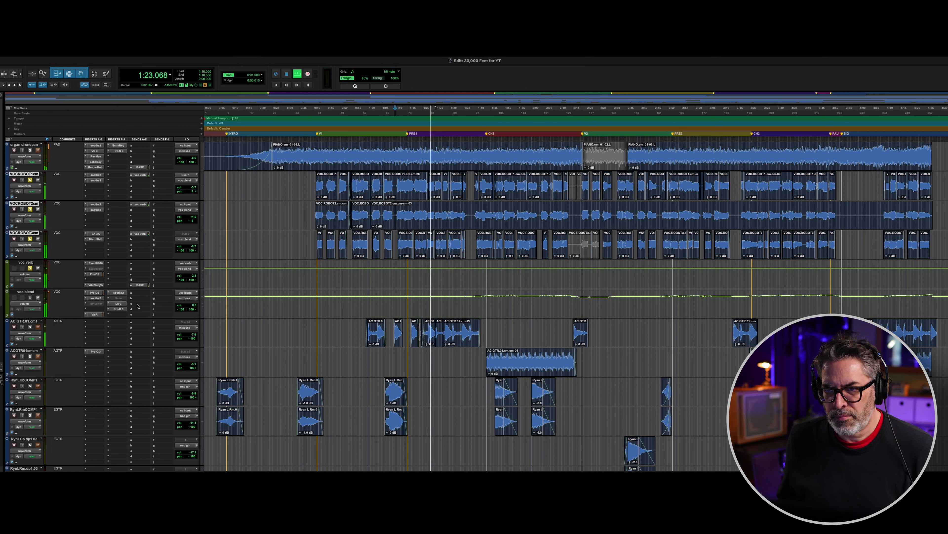
key(space)
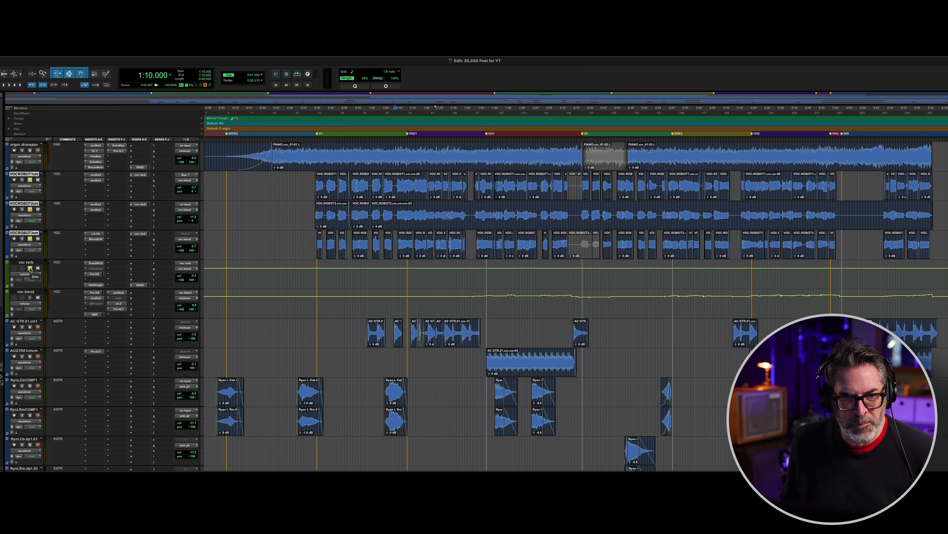
click(30, 268)
- Solo the first AC GTR.01 track, select its clips from 0:59 up to the end of PRE1, play them, and stop
click(31, 323)
scroll(206, 277, down, 4)
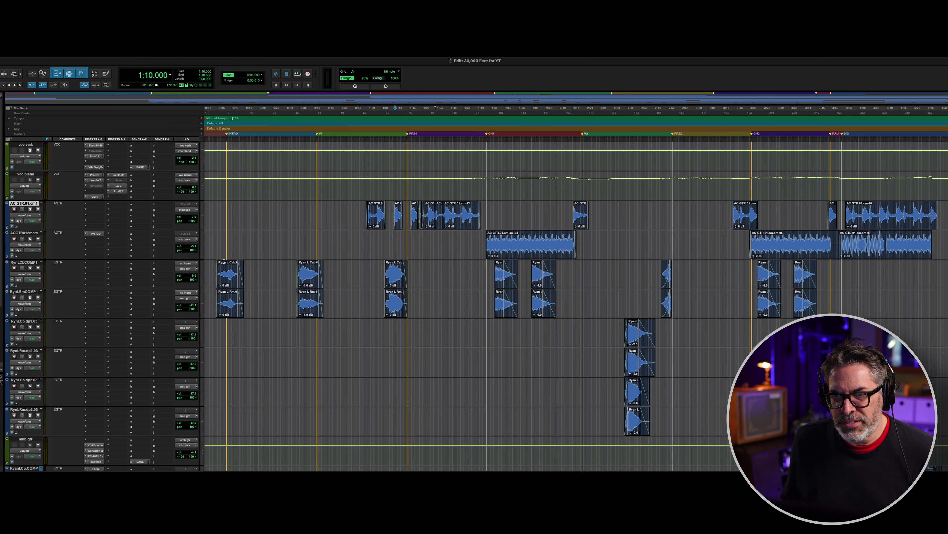
click(375, 226)
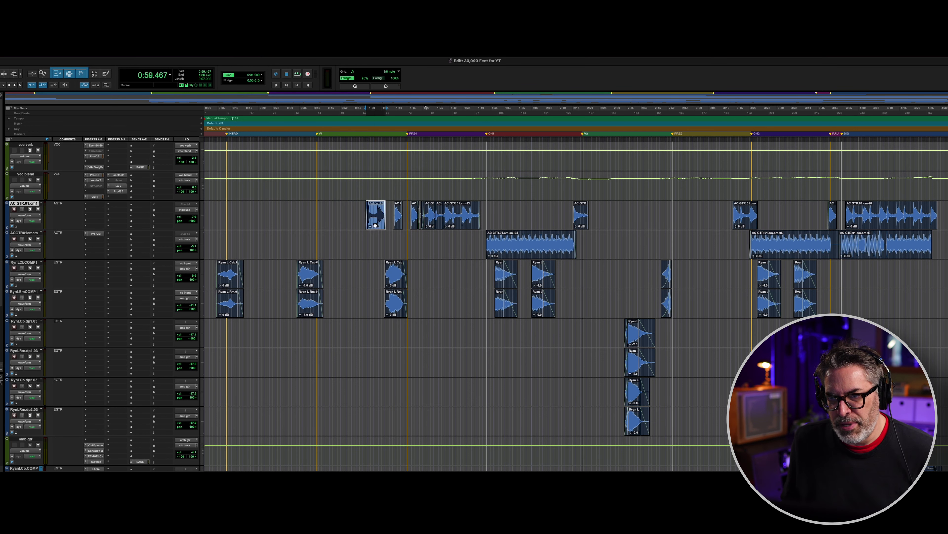
shift+click(452, 226)
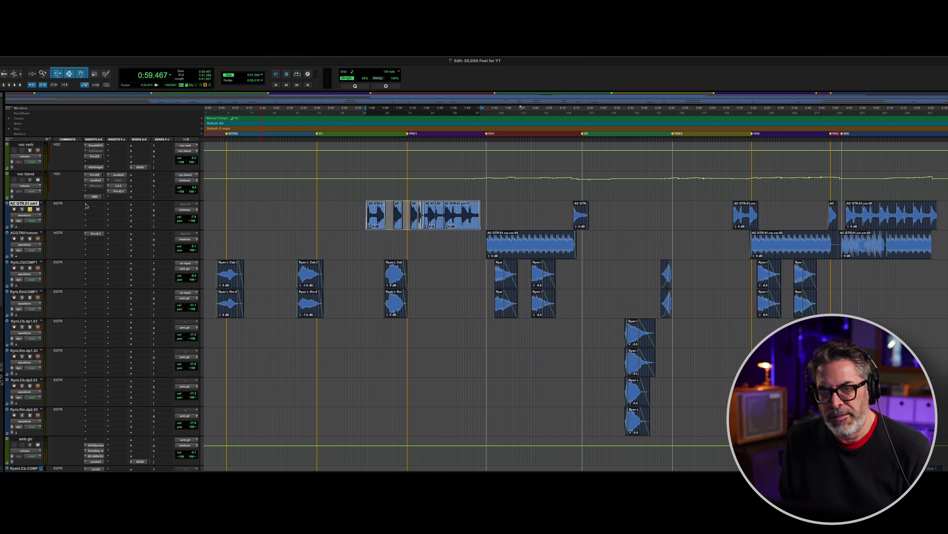
key(space)
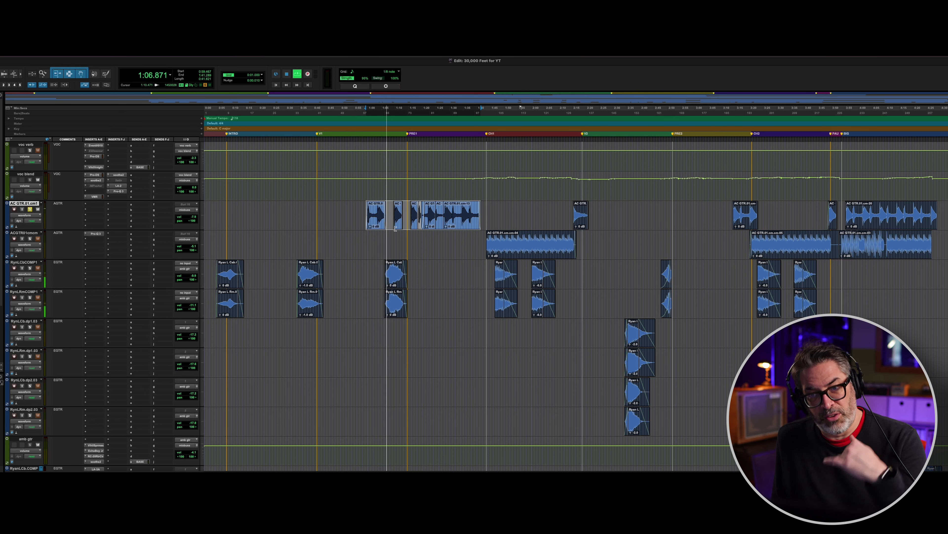
key(space)
- Examine the waveform of the first AC GTR.01 clip in V1 up close, then return to a wider timeline view
click(375, 211)
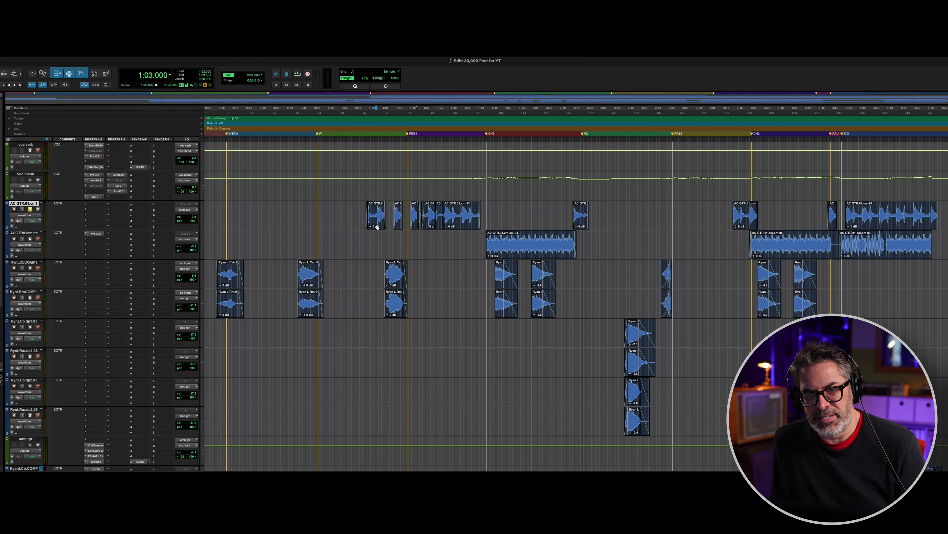
click(378, 226)
key(super+bracketright)
key(super+bracketright)
key(super+bracketright)
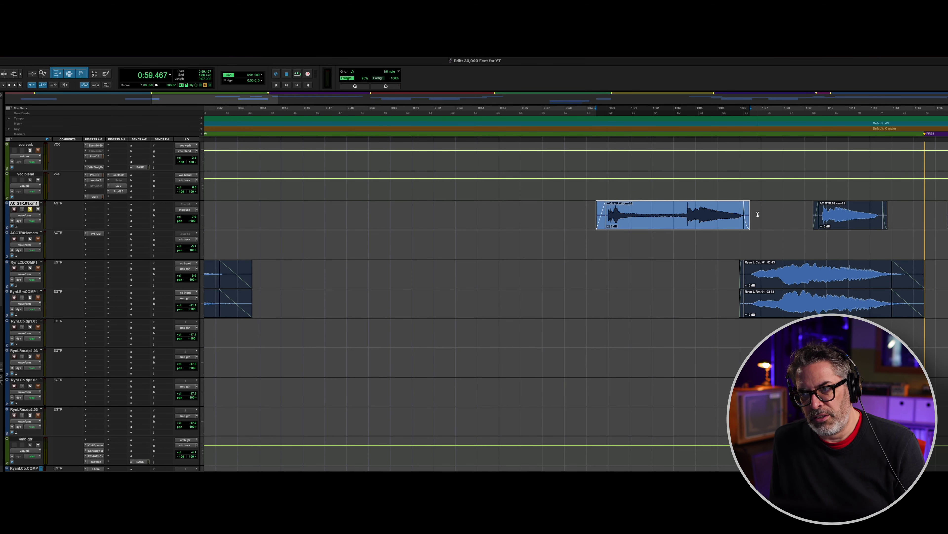
click(3, 73)
click(2, 74)
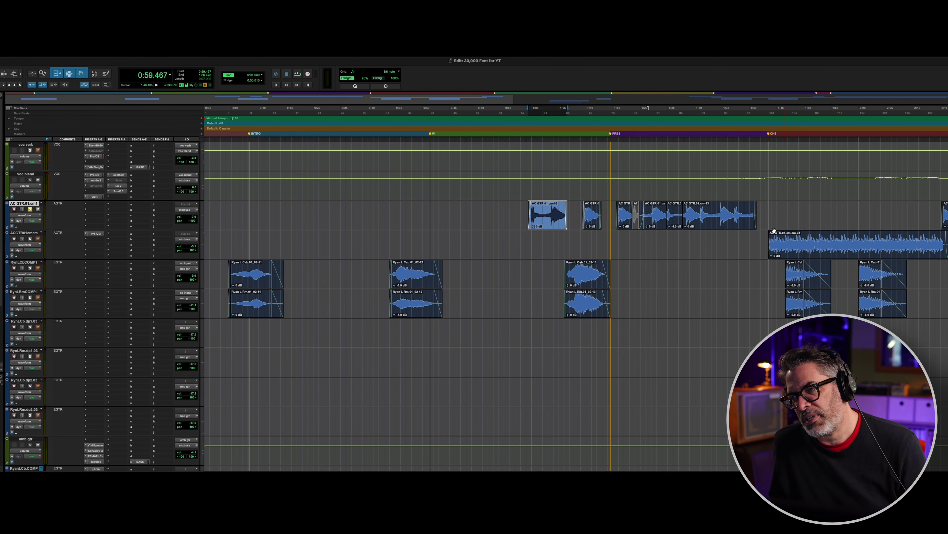
- Play the selected AC GTR.01 clips from 0:59, reposition the cursor just before the second clip, and stop playback
shift+click(731, 228)
key(space)
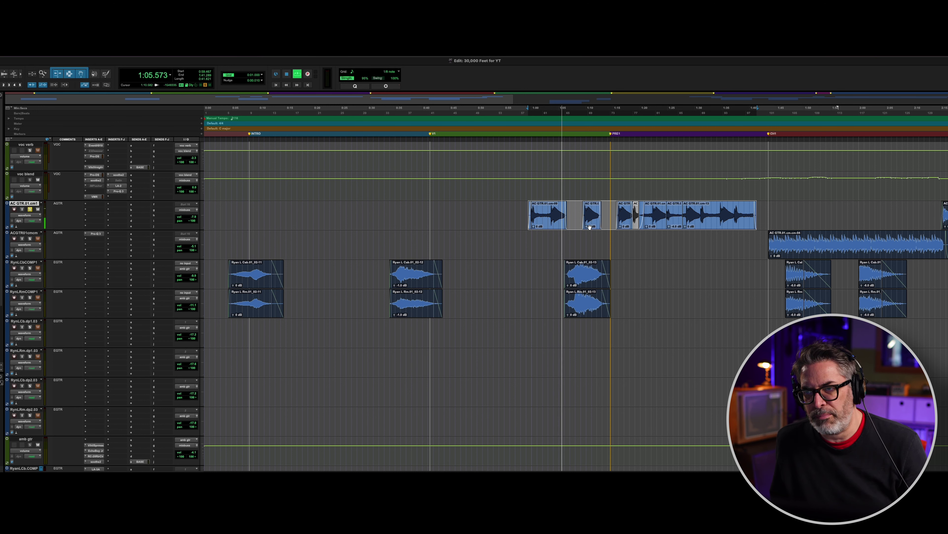
click(582, 226)
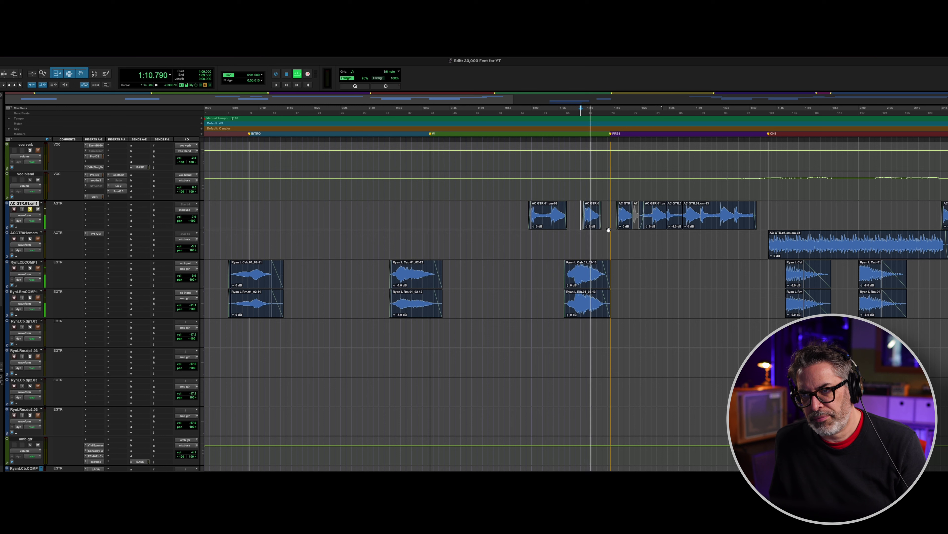
key(space)
- Play the soloed AC GTR.01 track from 1:15 through PRE1, stop, and return the cursor to 0:59
click(614, 212)
key(space)
scroll(631, 239, up, 1)
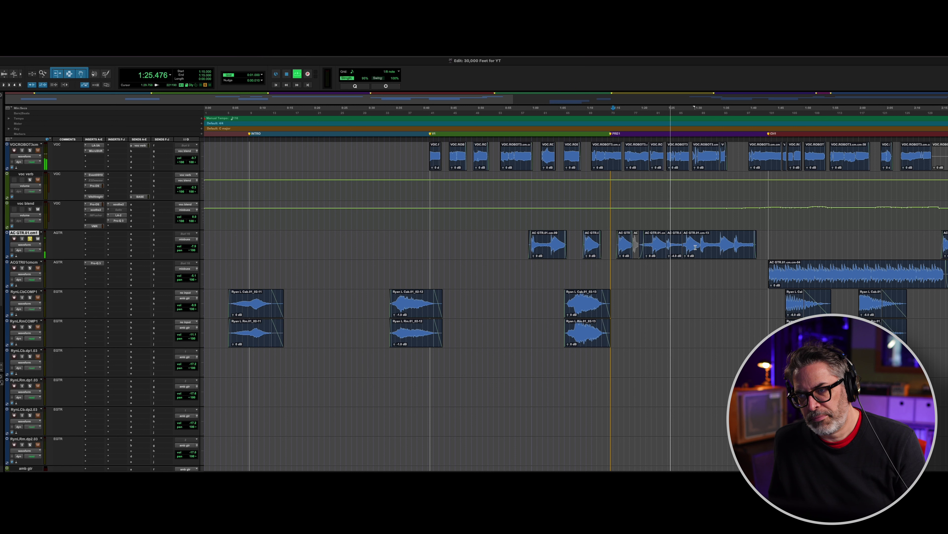
key(space)
click(526, 239)
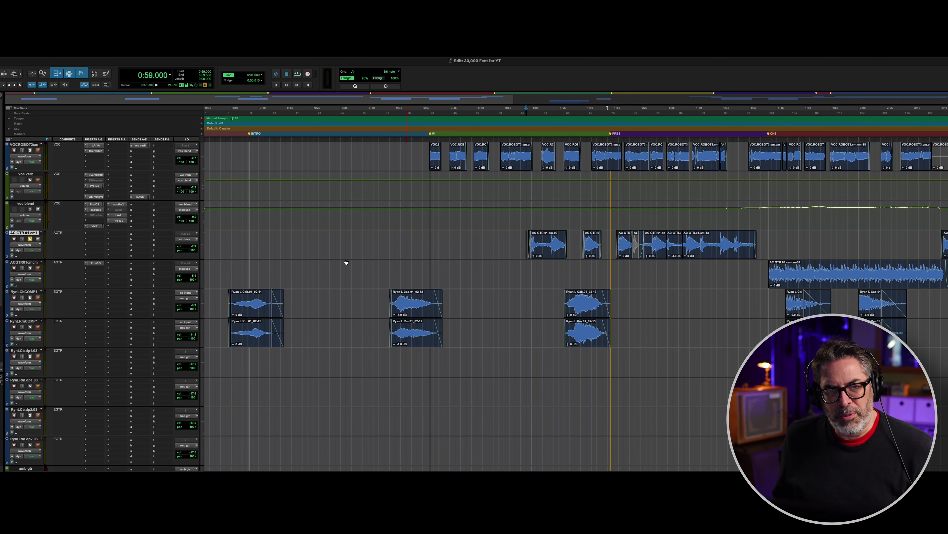
- Solo the second AGTR track, play it from 1:42 into the first chorus, inspect its Pro-Q 3 curve, close the plug-in, and stop
click(30, 263)
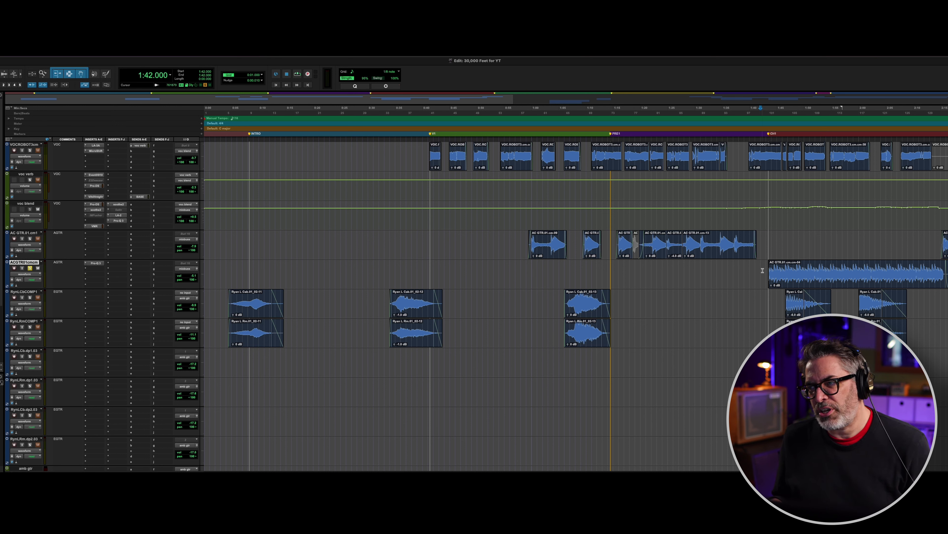
key(space)
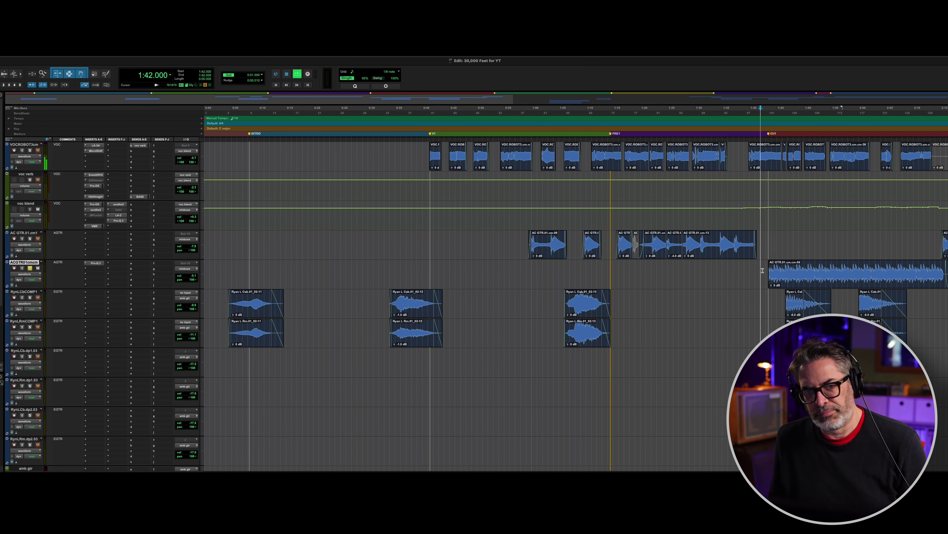
click(96, 263)
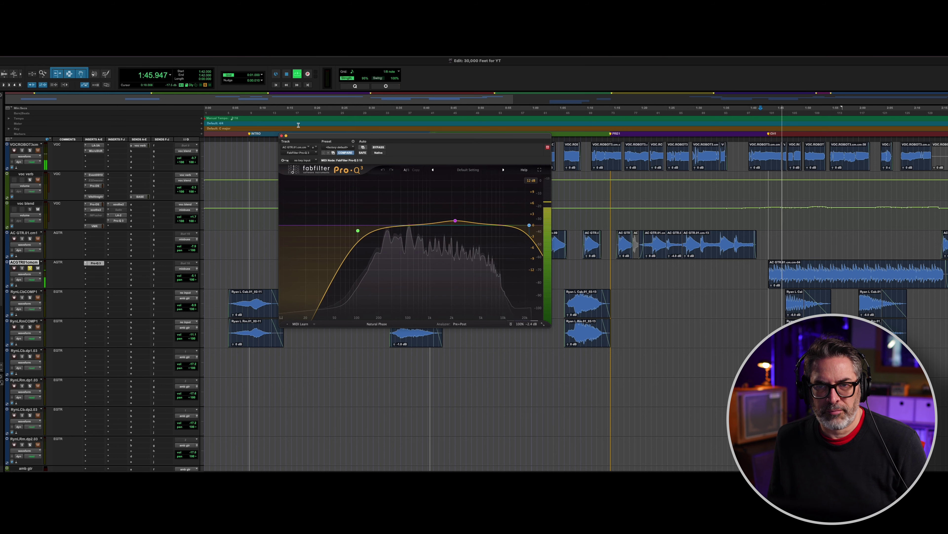
click(282, 135)
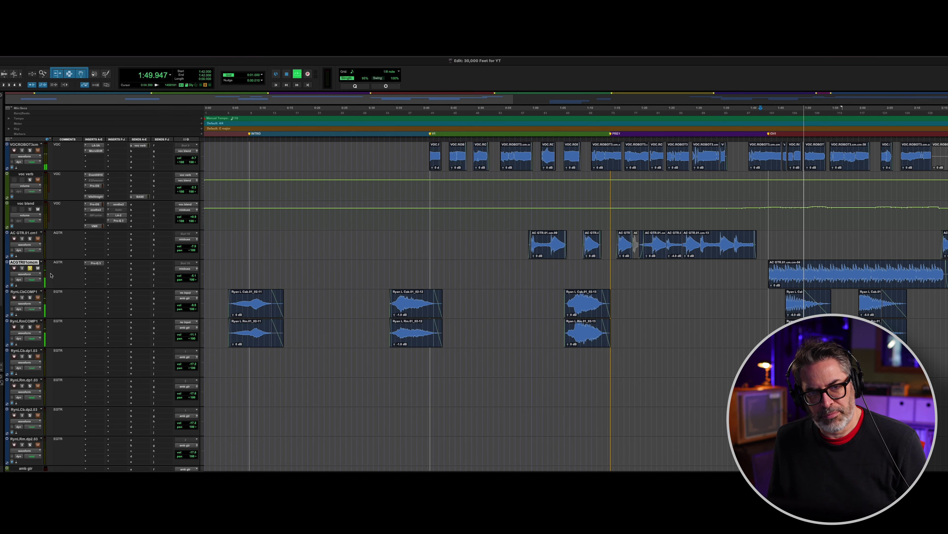
scroll(176, 279, down, 4)
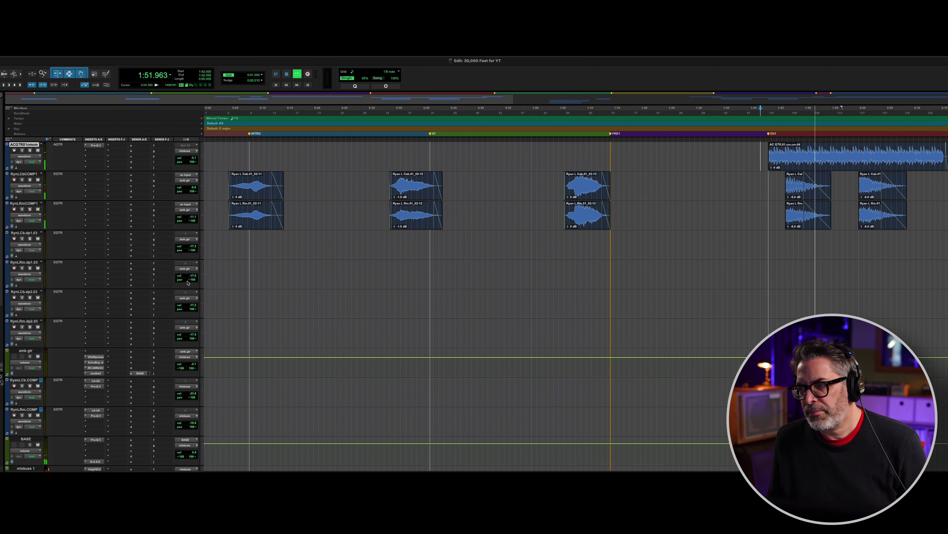
scroll(194, 286, up, 3)
key(space)
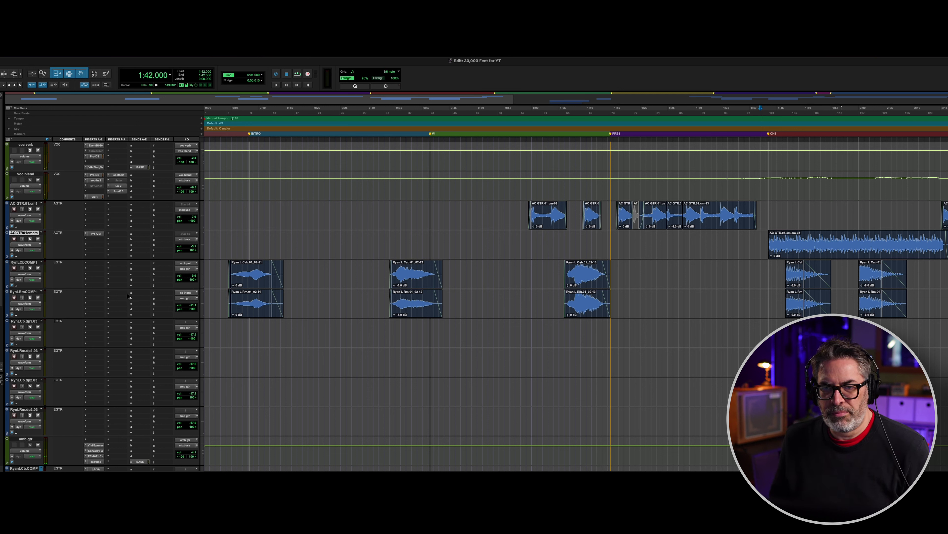
- Solo the first pair of EGTR cab and room tracks, play their intro clips from 0:04, and stop
click(260, 286)
shift+click(259, 316)
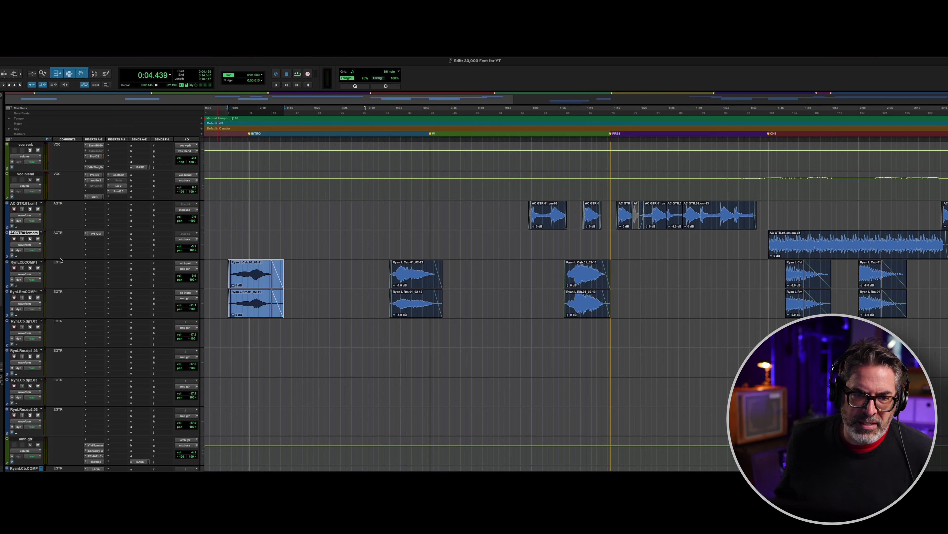
click(29, 263)
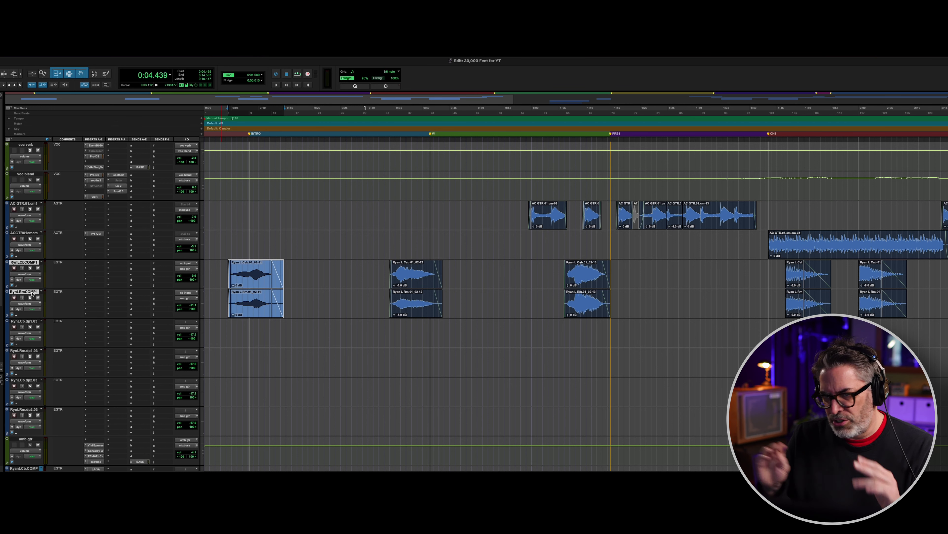
click(226, 278)
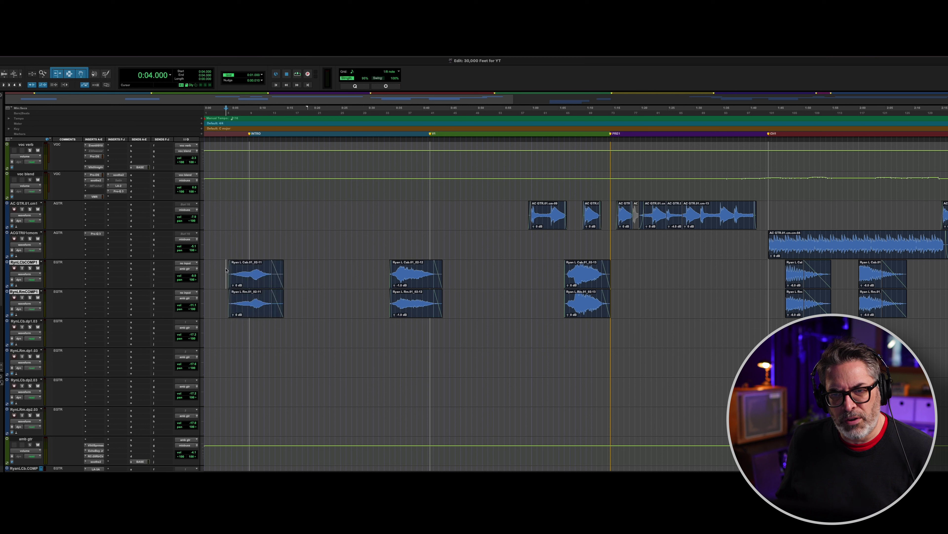
key(space)
click(30, 268)
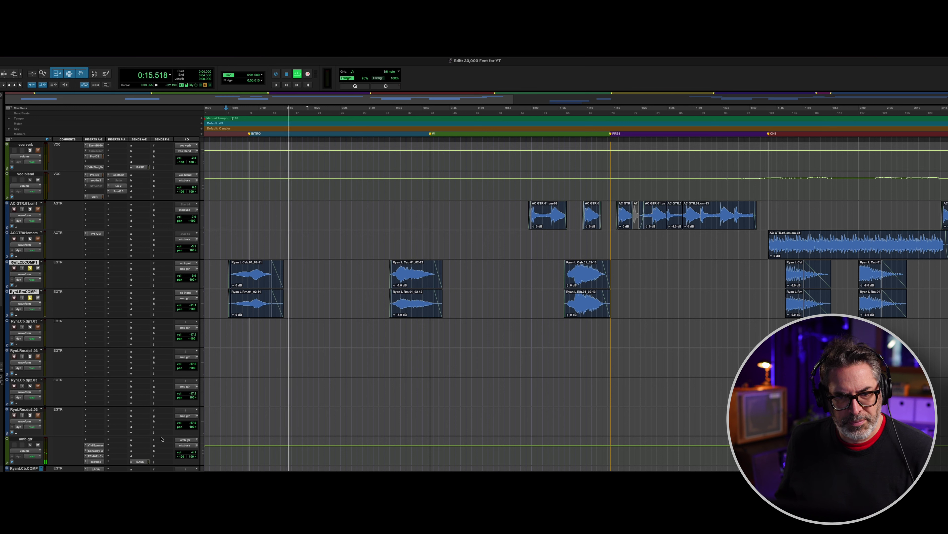
key(space)
- Inspect EchoBoy Jr. and soothe2 on the amb gtr track, play the second pair of guitar clips, and close the plug-in
click(95, 445)
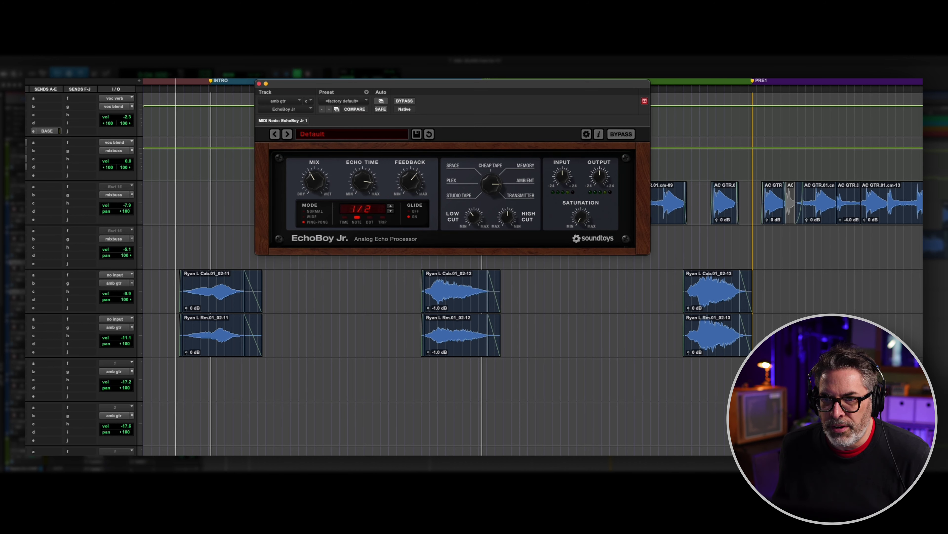
click(450, 306)
shift+click(456, 348)
key(space)
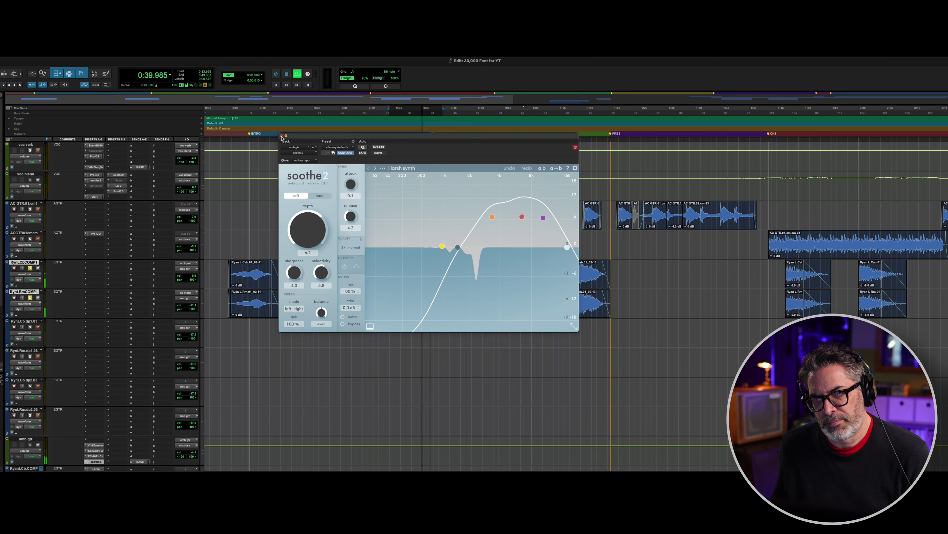
click(282, 137)
- Play the soloed guitar tracks from the clip at 1:06 just before PRE1, then stop
click(583, 314)
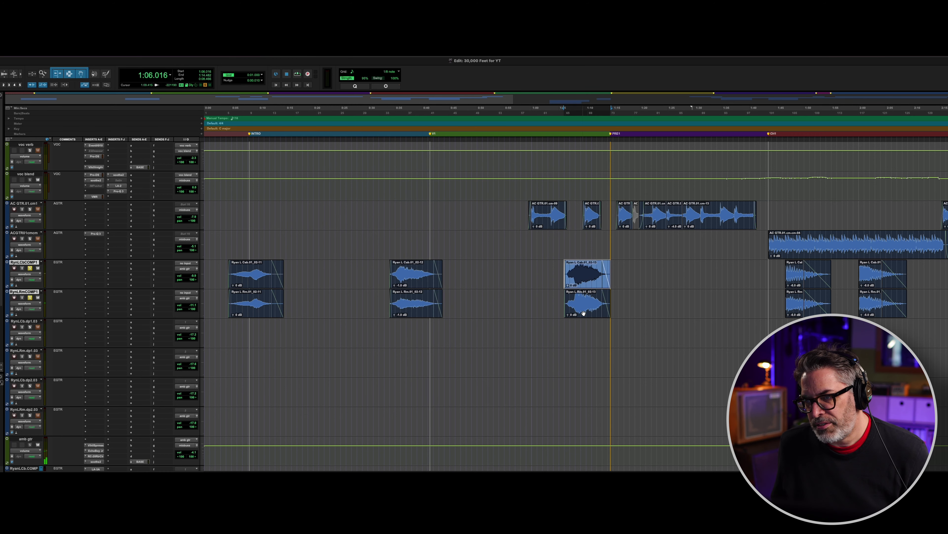
key(space)
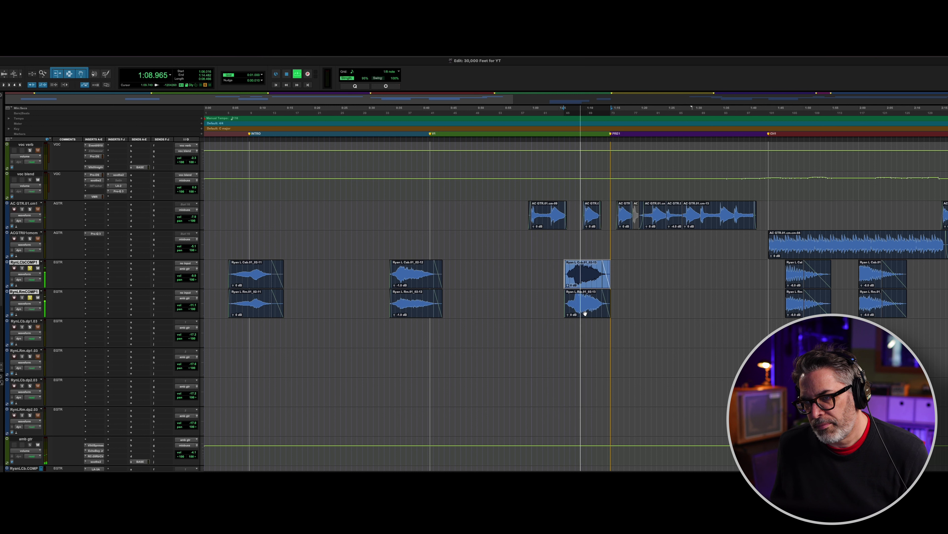
key(space)
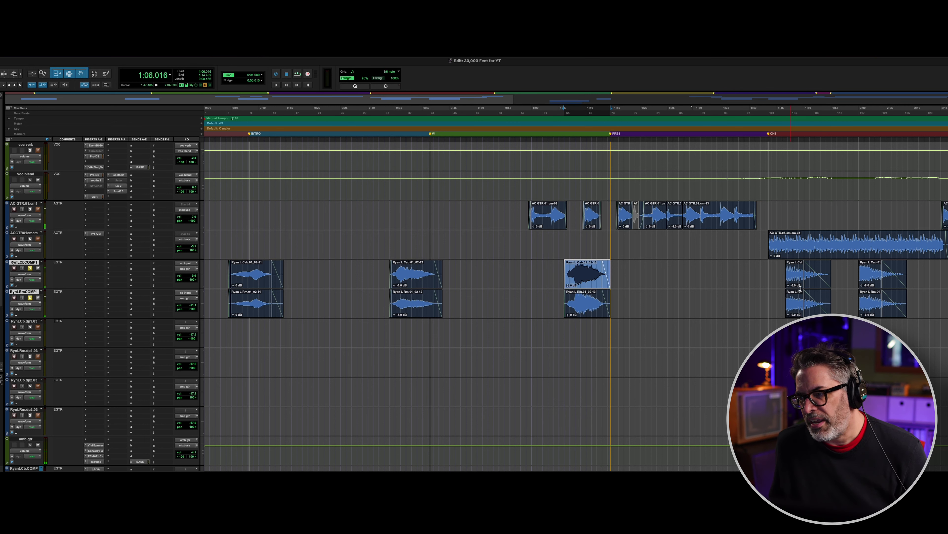
- Play the two pairs of cab and room guitar clips in the first chorus, from 1:46 and 1:59, stopping after each
click(795, 286)
shift+click(793, 314)
key(space)
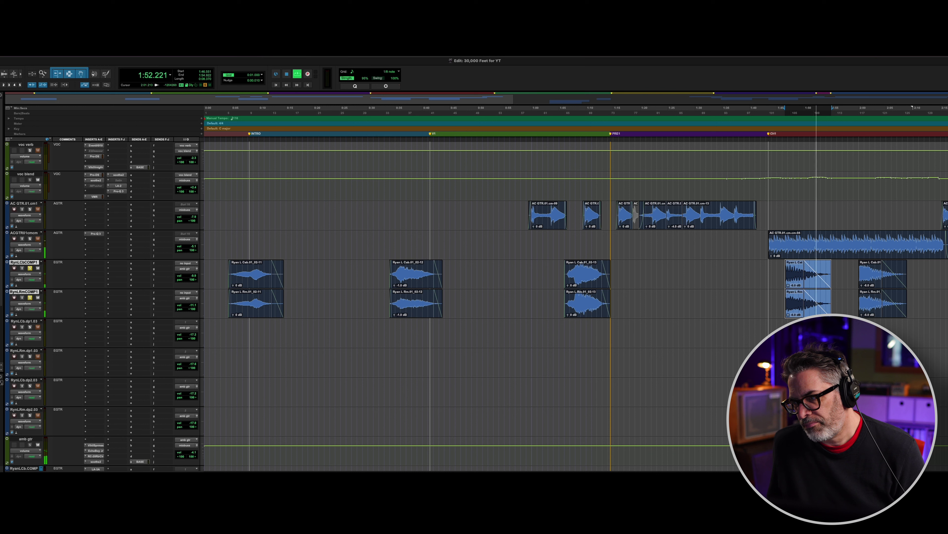
key(space)
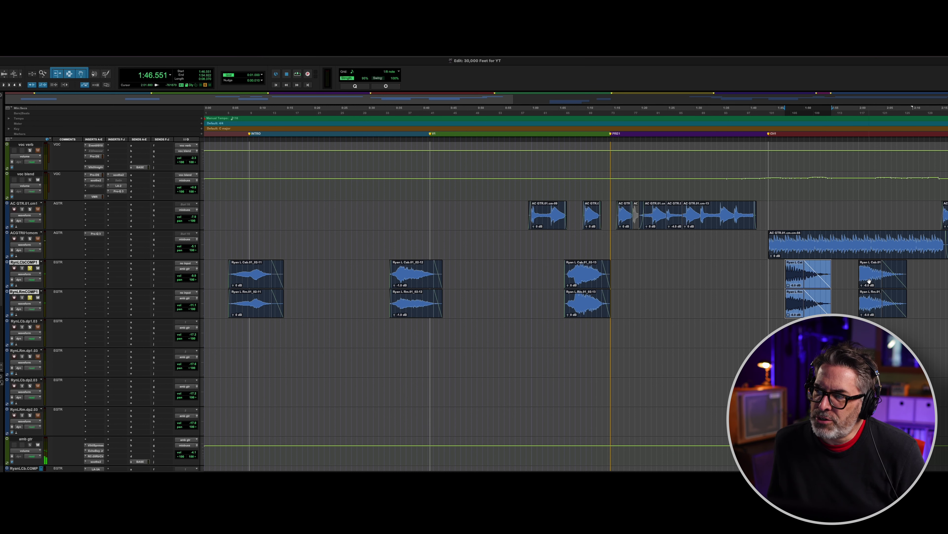
click(870, 281)
shift+click(869, 310)
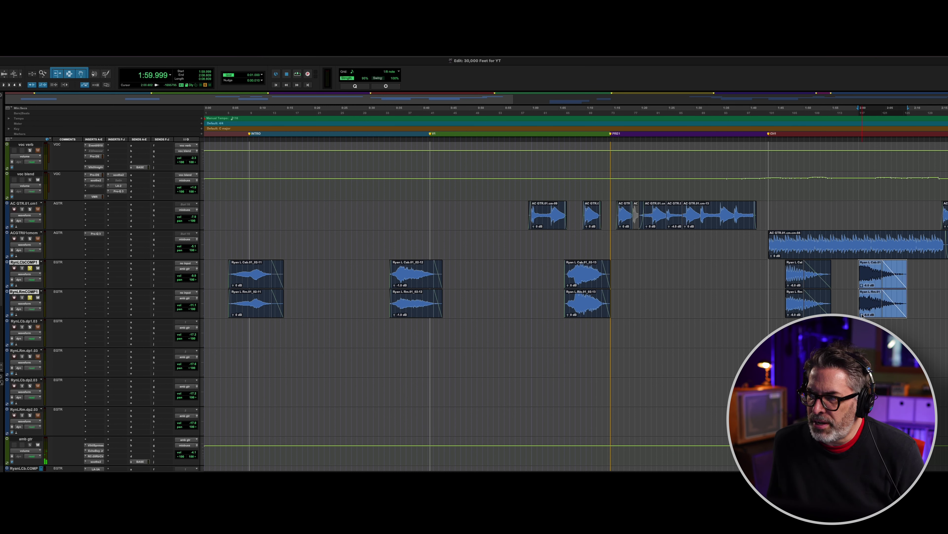
key(space)
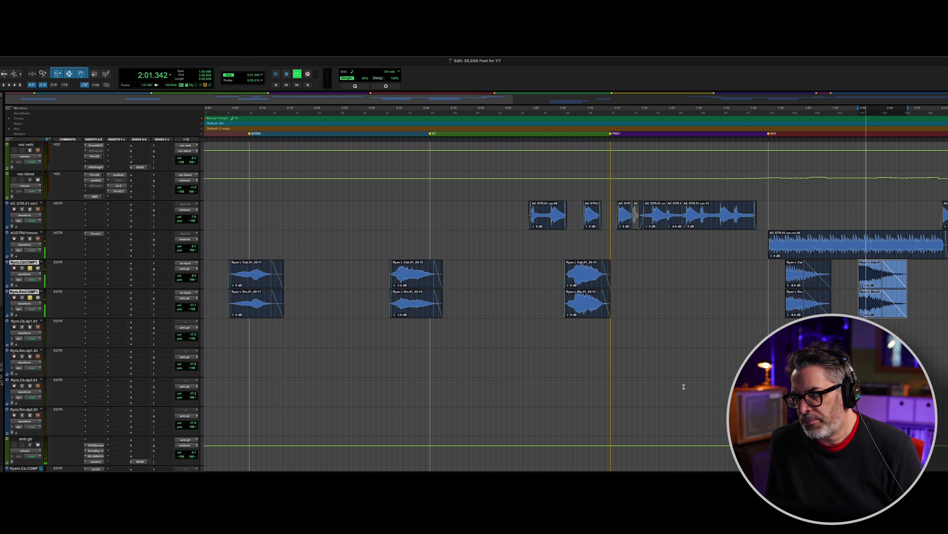
key(space)
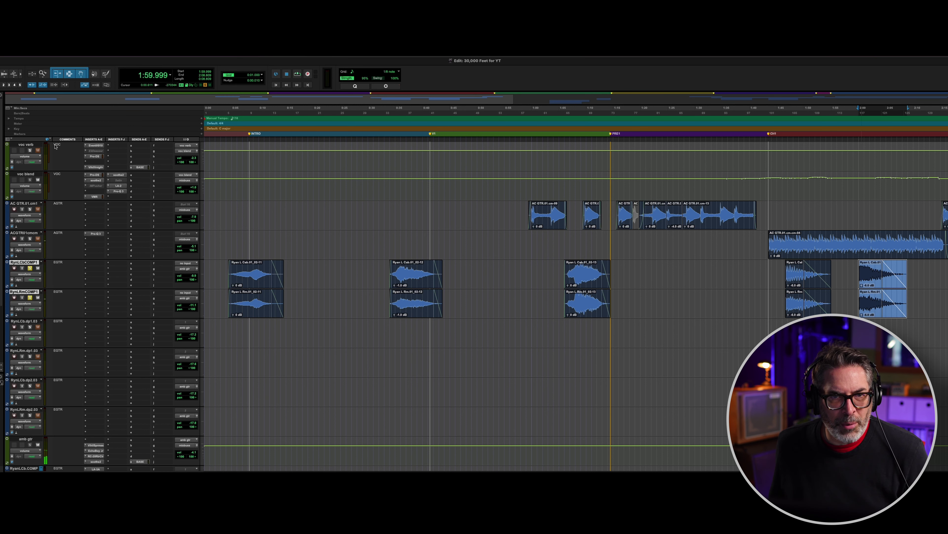
- Show more of the timeline, solo the four doubled EGTR tracks as well, play from 2:33 in V2 to PRE2, and stop
key(super+bracketleft)
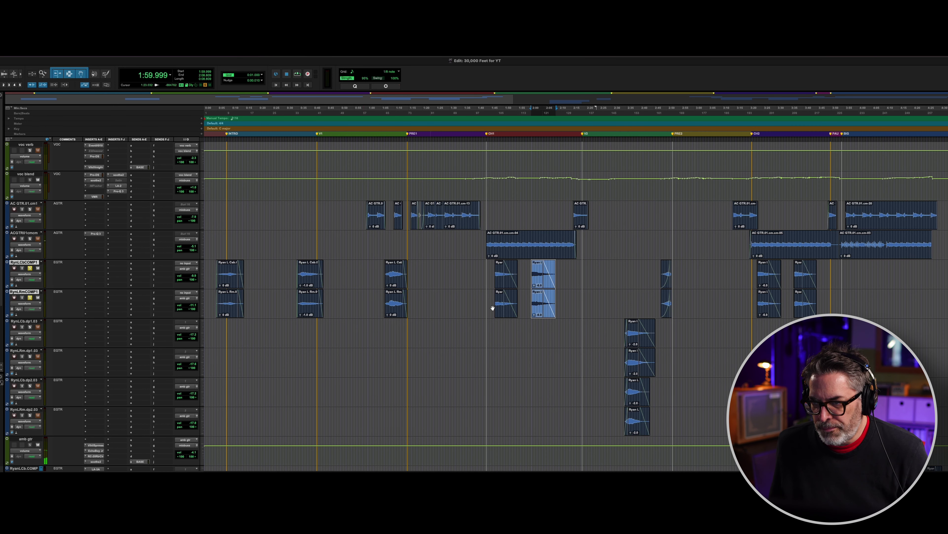
click(623, 327)
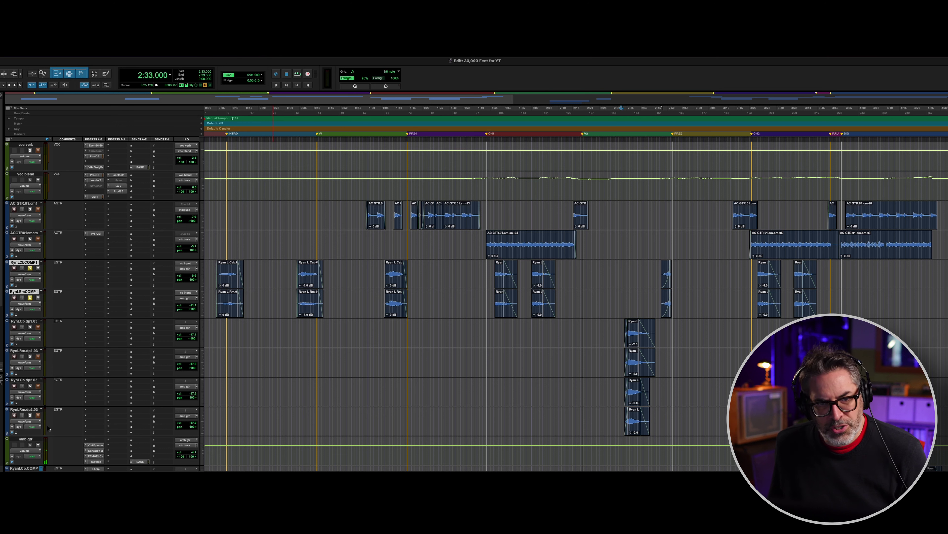
shift+click(33, 410)
key(space)
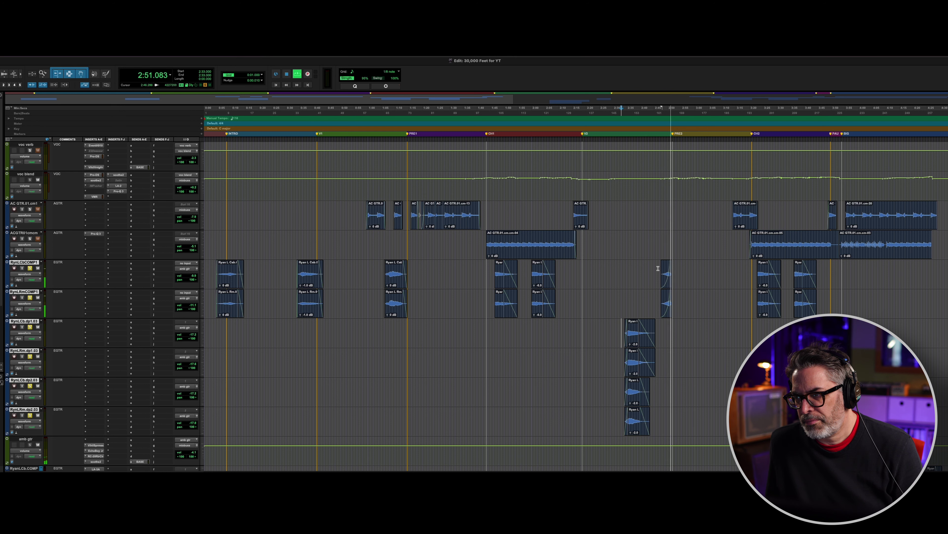
key(space)
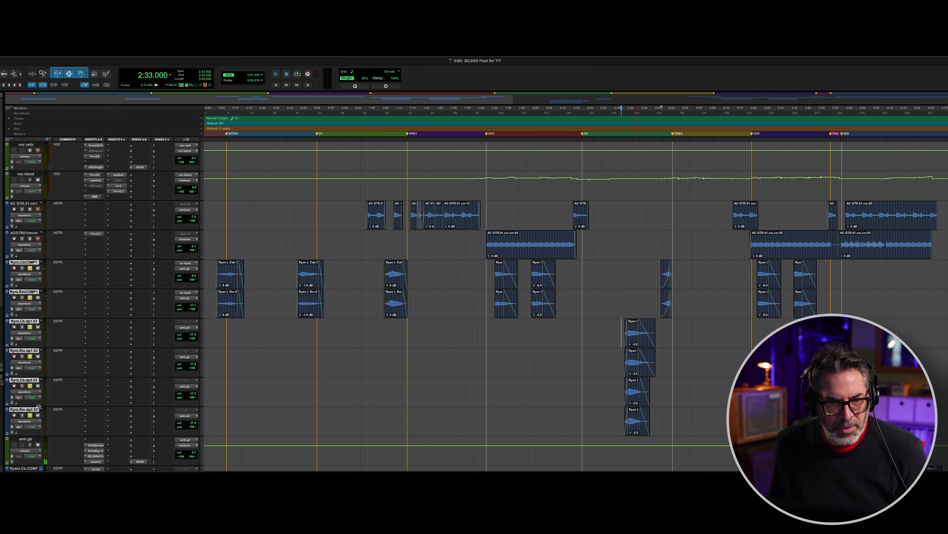
- Select the unmuted clips on the EGTR cab COMP track below amb gtr, play from 4:10 with both COMP tracks soloed, and stop
scroll(84, 372, down, 3)
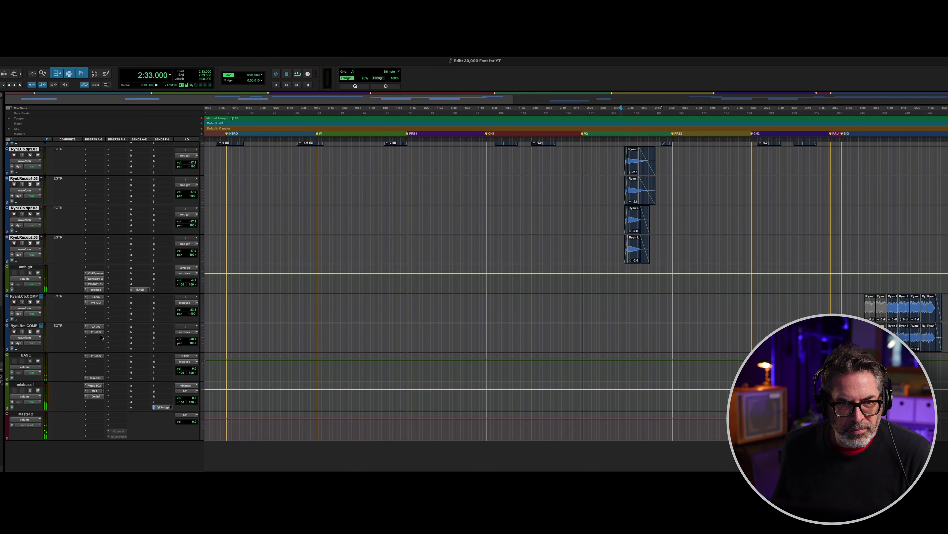
click(29, 267)
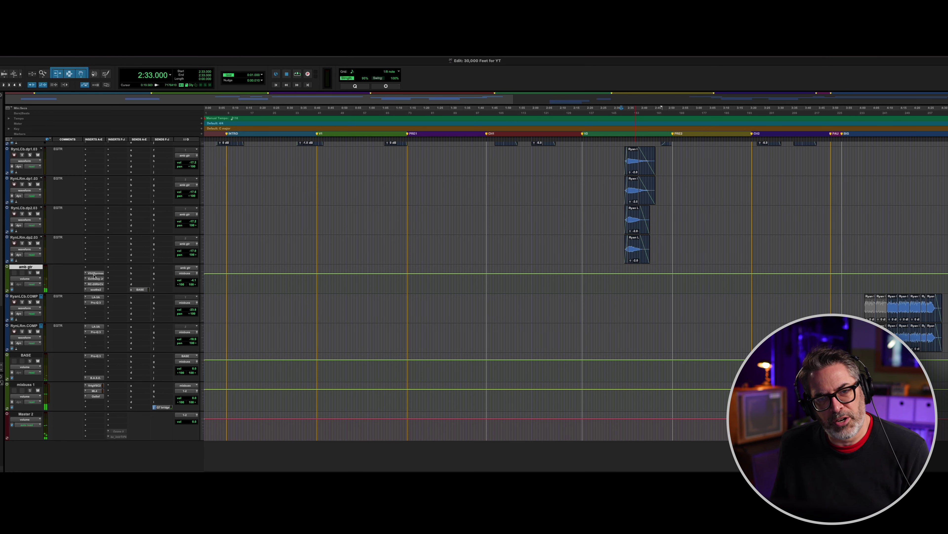
click(24, 296)
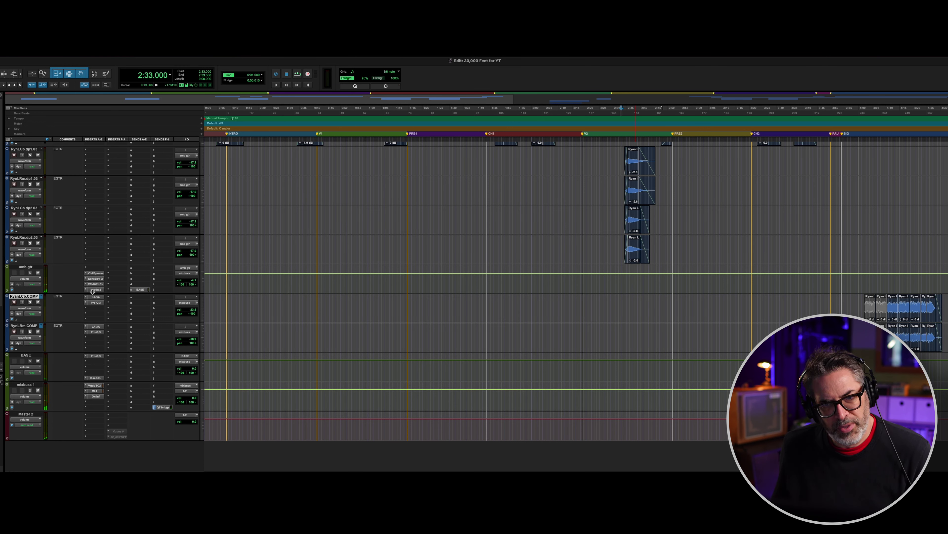
click(883, 303)
click(893, 317)
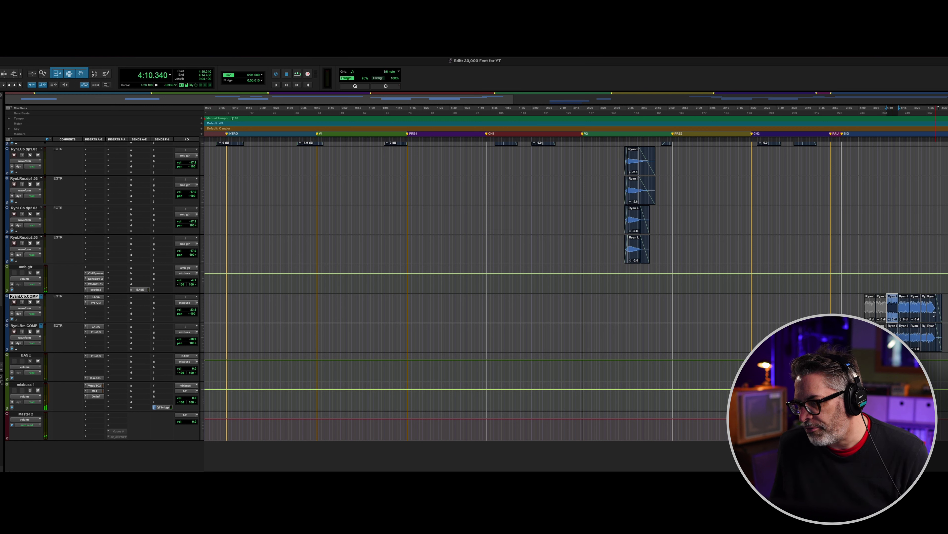
shift+click(931, 320)
key(space)
click(30, 302)
click(30, 331)
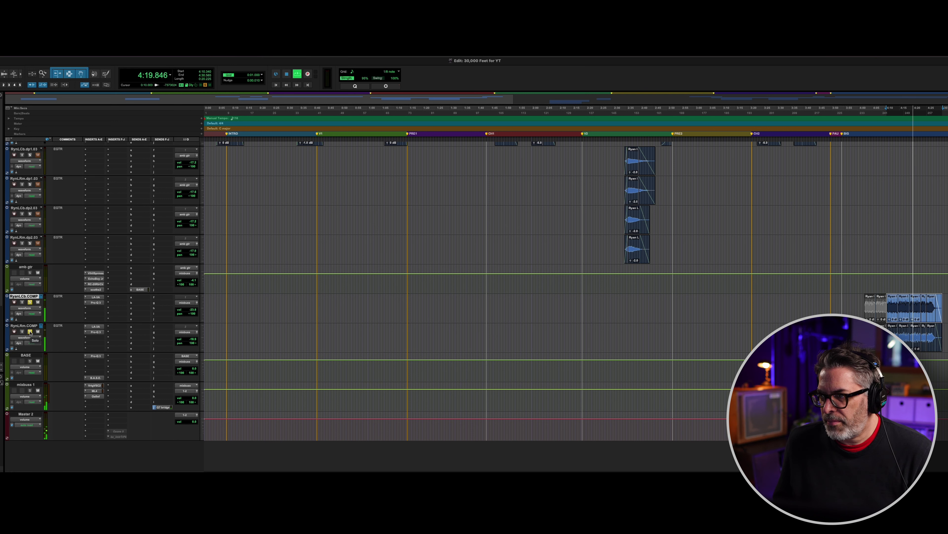
key(space)
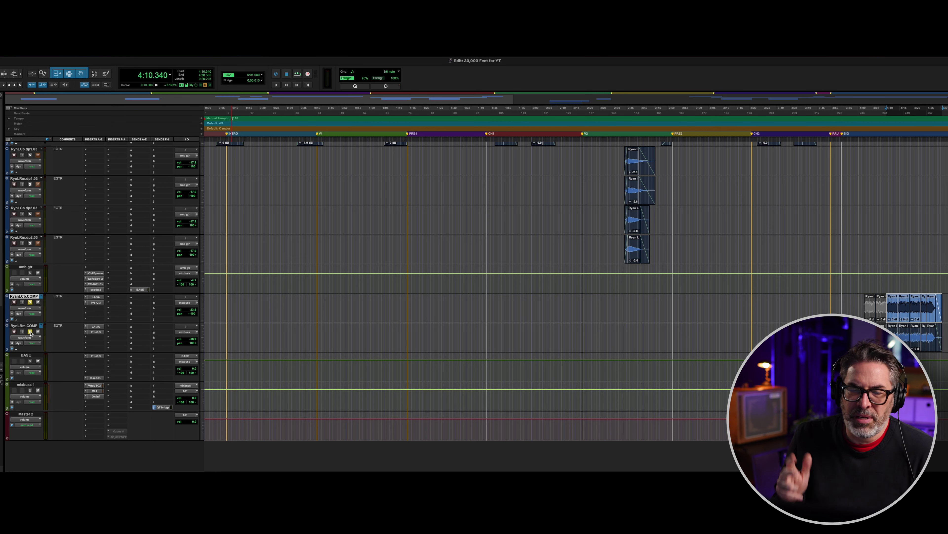
- Replay the guitar section from 4:10, clear the solos on both COMP tracks to hear the full mix, and stop
key(space)
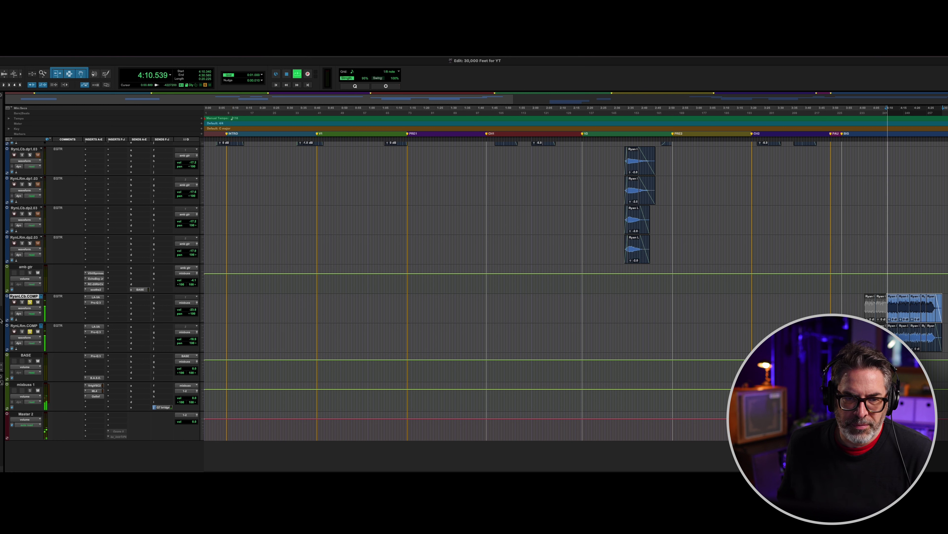
click(31, 332)
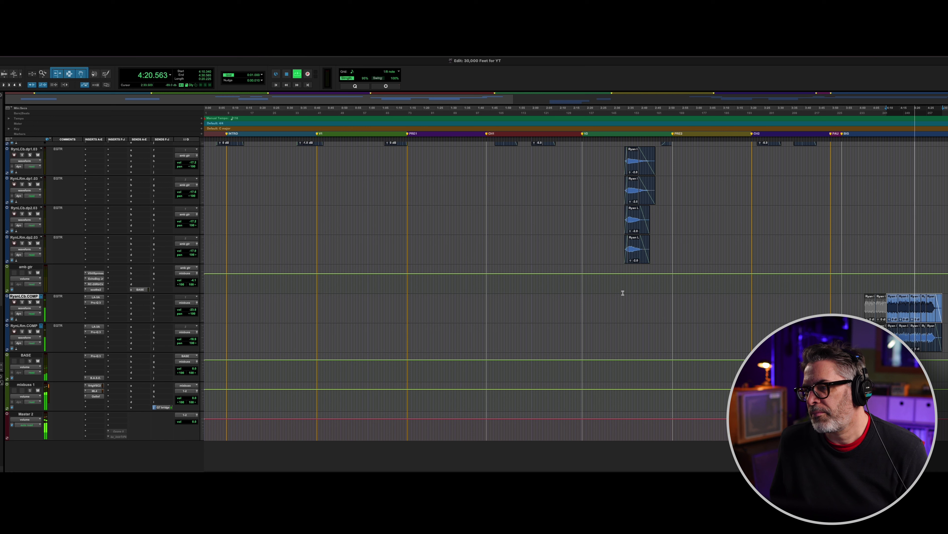
key(space)
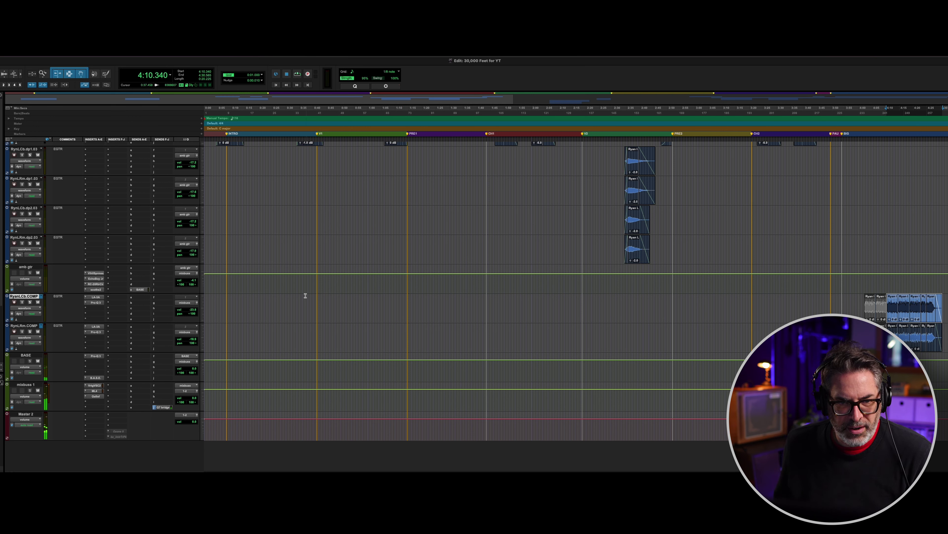
- Inspect the LA-3A and Pro-Q 3 inserts on the EGTR cab COMP track during playback, close the plug-in, and stop
click(96, 297)
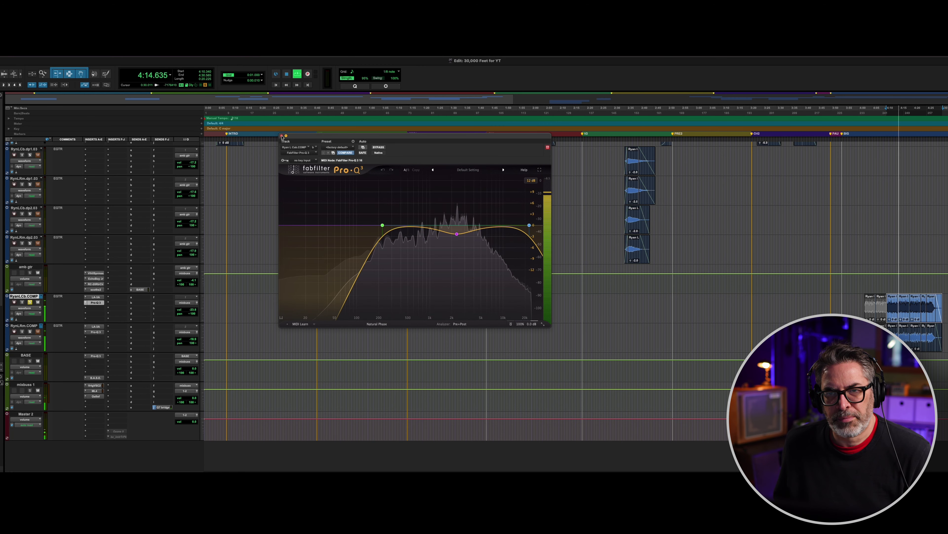
click(281, 135)
key(space)
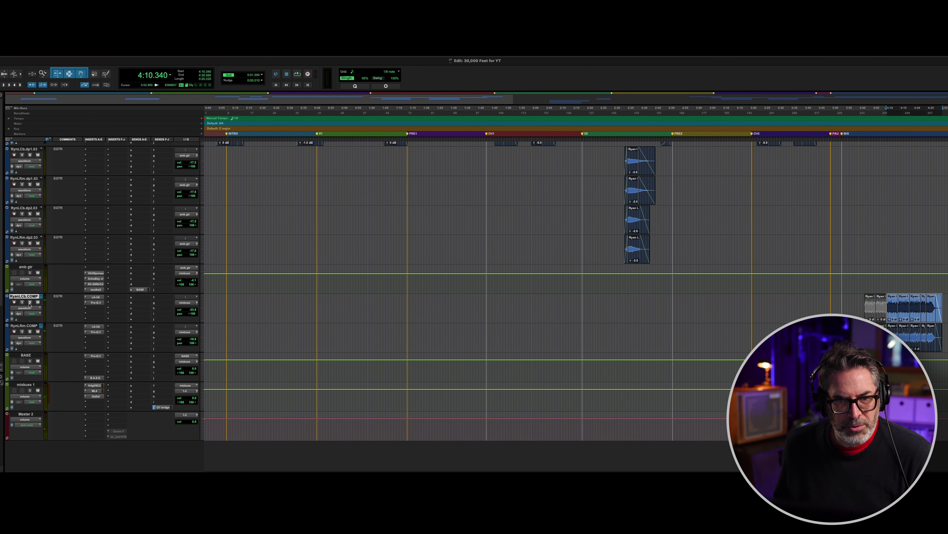
- Select the BASE track, open the amb gtr send to BASE, and examine its bus assignment list without changing it
click(27, 354)
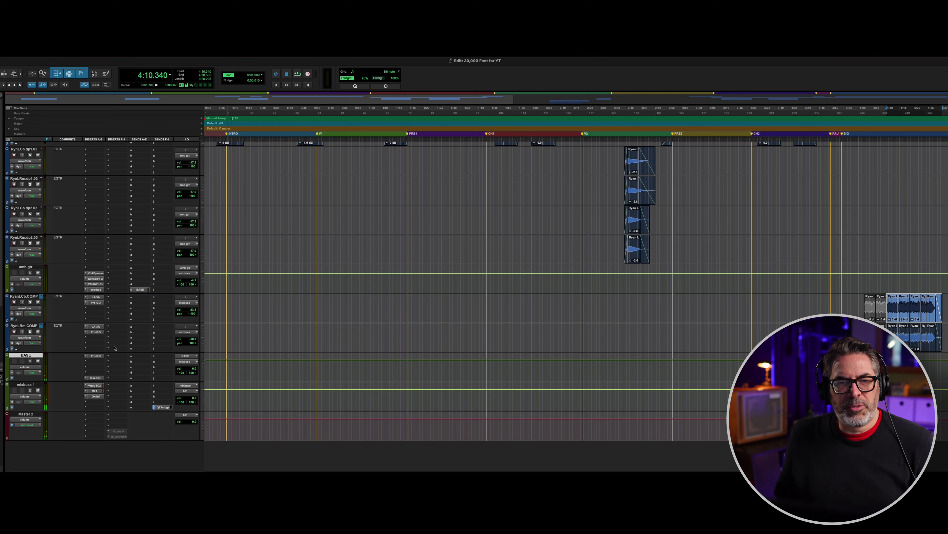
click(140, 289)
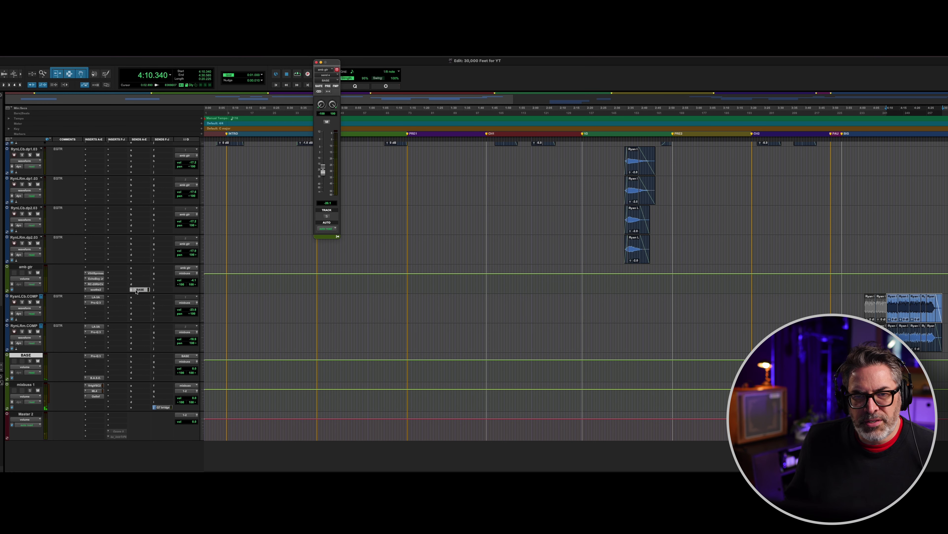
click(132, 291)
mouse_move(166, 296)
mouse_move(196, 298)
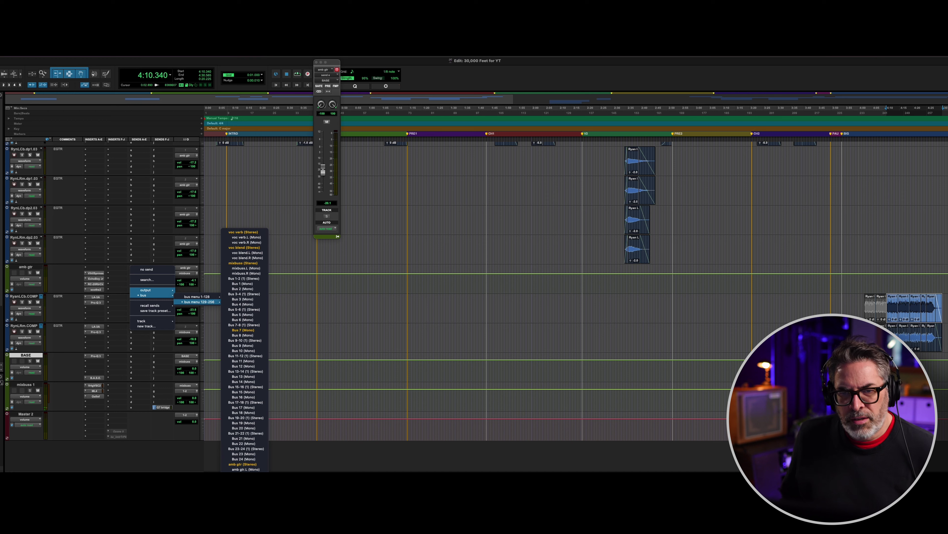
click(131, 340)
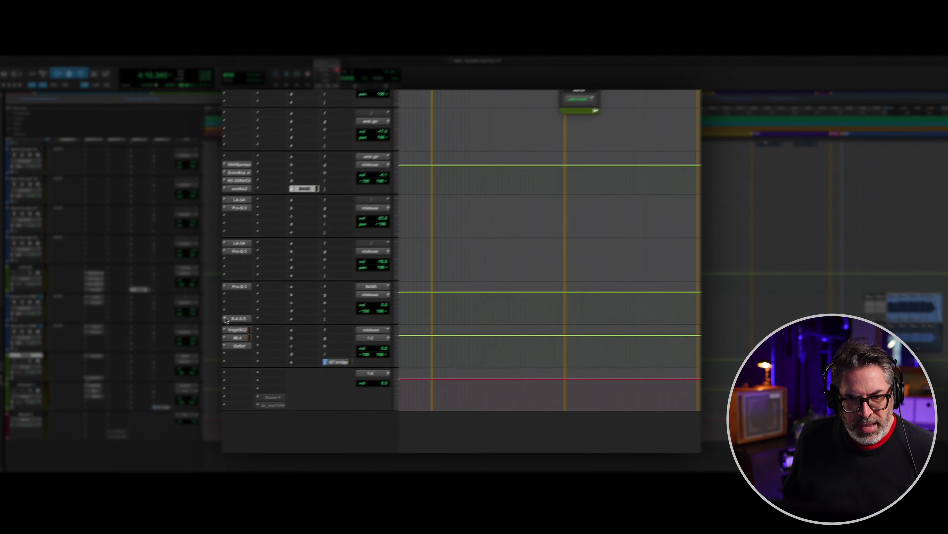
- Examine the hardware I/O insert list on the BASE track and keep the B.A.S.E. (Stereo) insert assigned
click(235, 316)
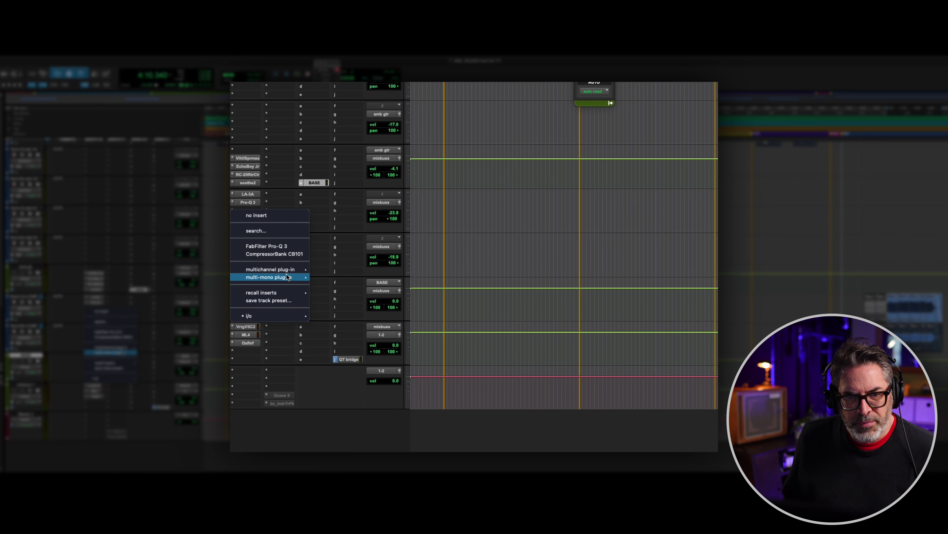
mouse_move(273, 315)
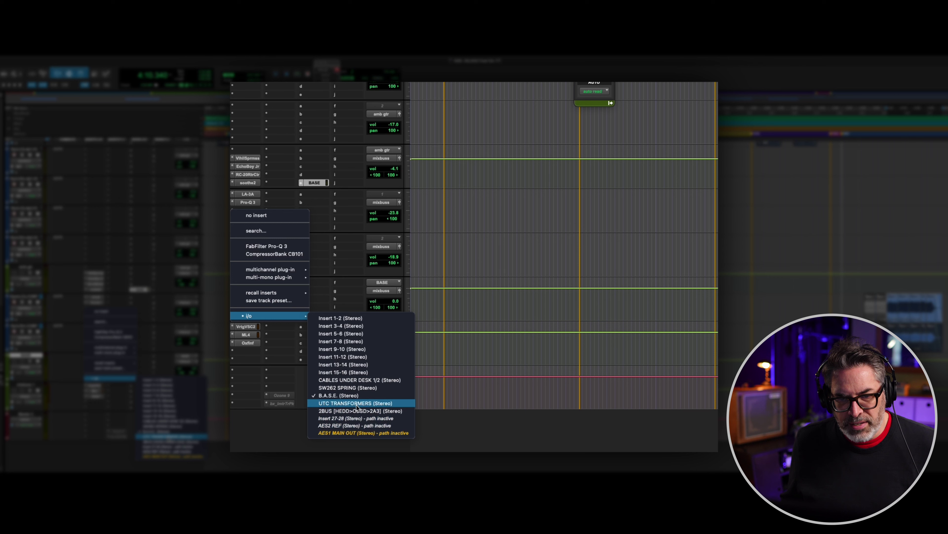
click(347, 280)
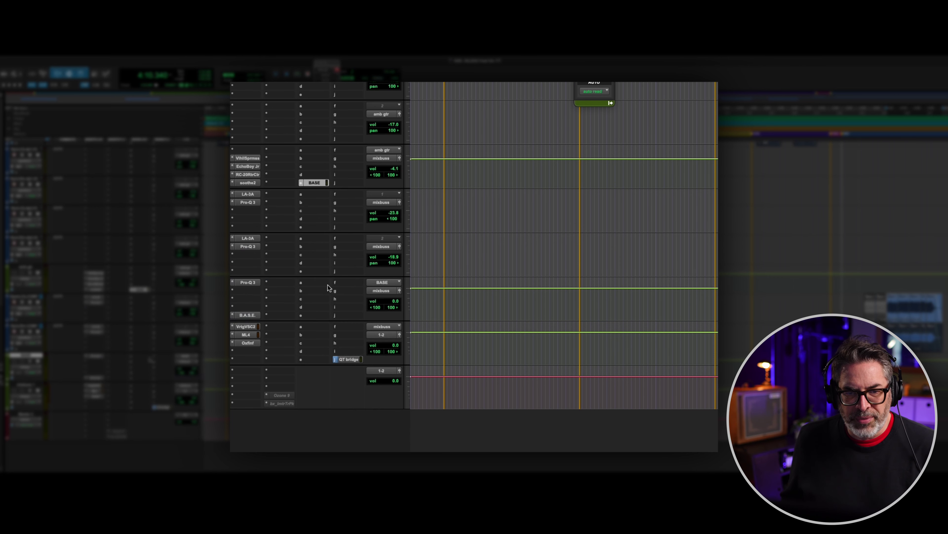
click(232, 317)
mouse_move(233, 317)
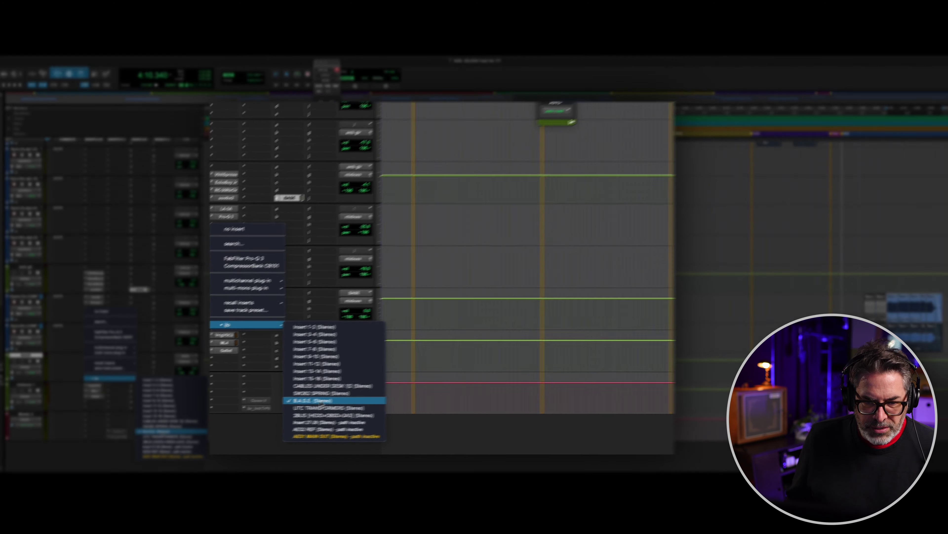
click(318, 401)
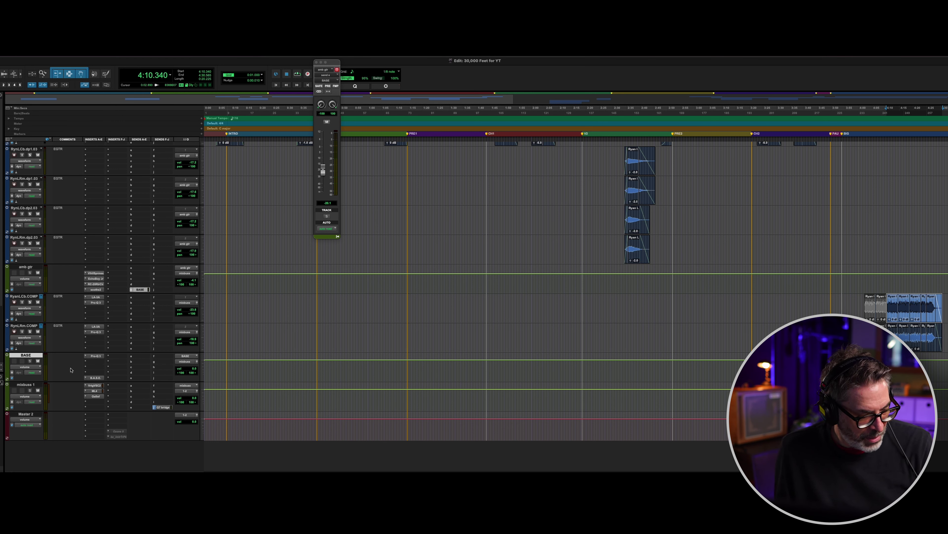
- Open the B.A.S.E. hardware insert on the BASE track and play the session from 2:31
click(93, 377)
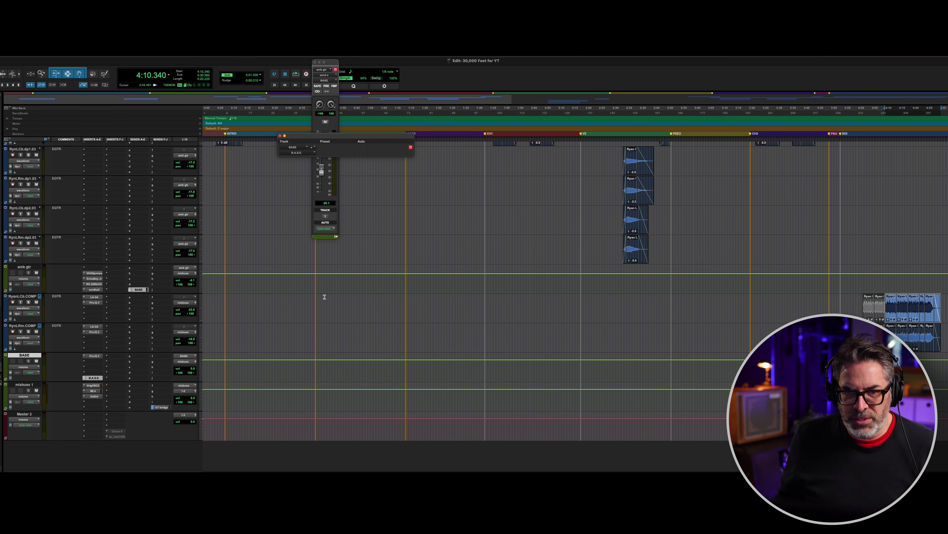
click(615, 153)
key(space)
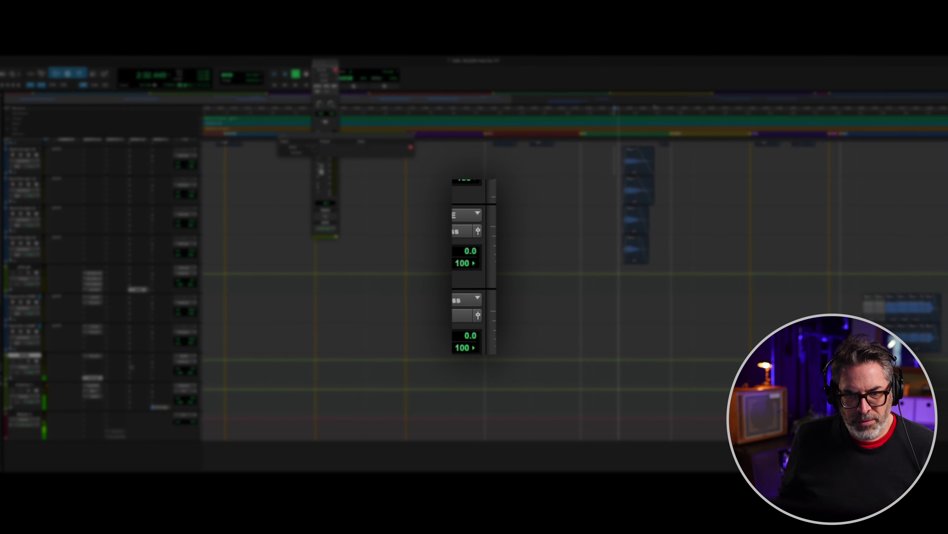
- Audition the BASE return by riding its volume up to +12.0 dB, down to −∞ and back up, and stop playback
click(472, 250)
drag(473, 249, 474, 234)
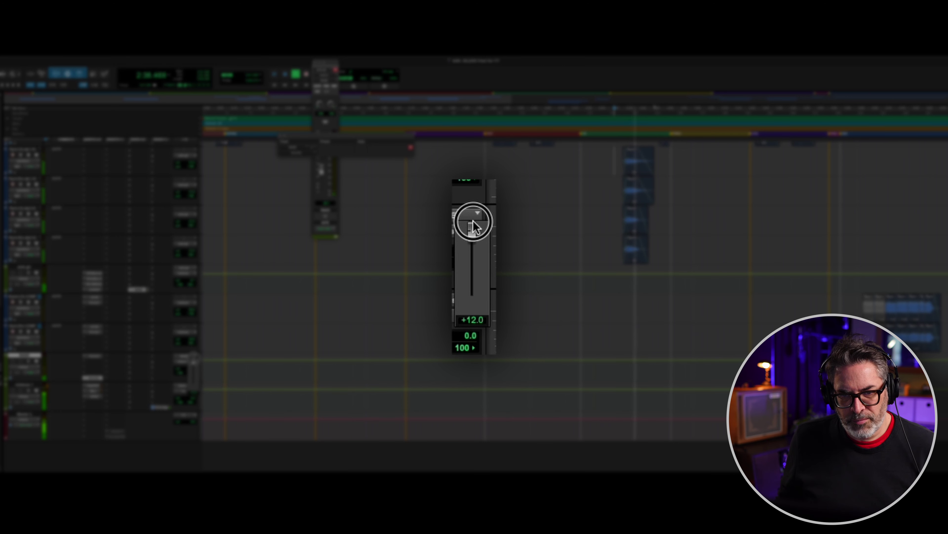
drag(473, 220, 473, 366)
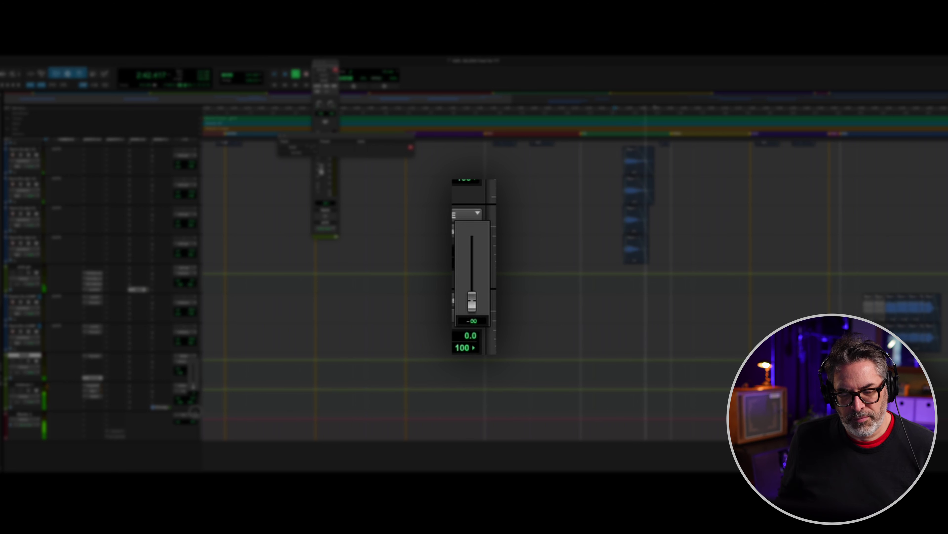
drag(472, 301, 473, 220)
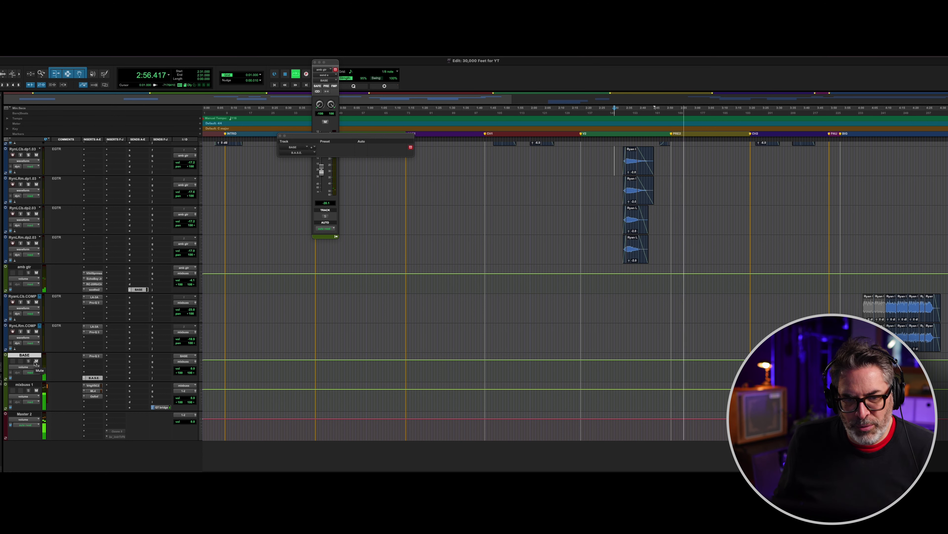
key(space)
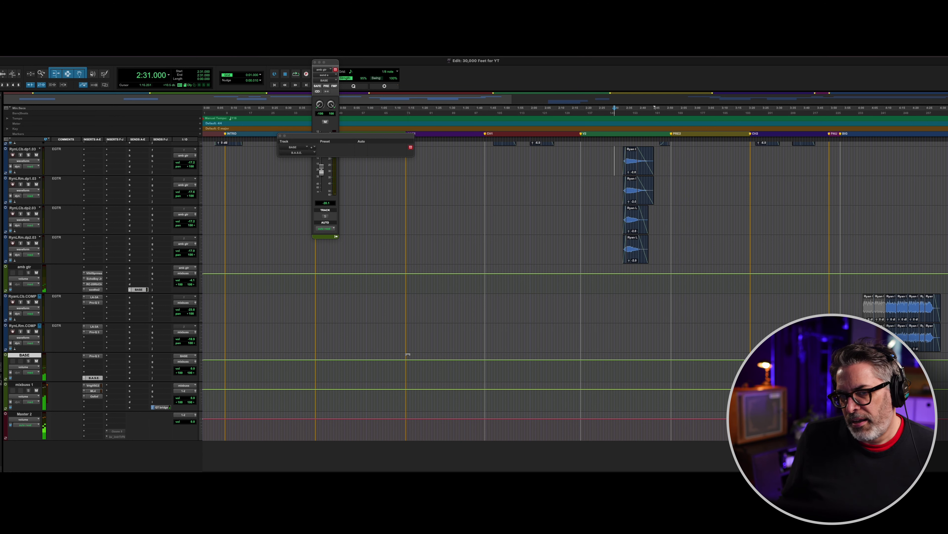
click(25, 328)
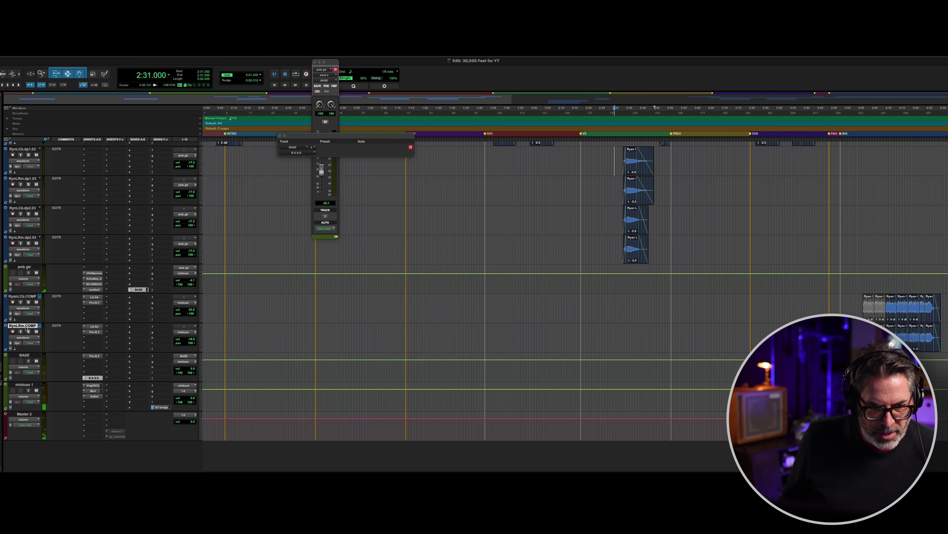
click(27, 356)
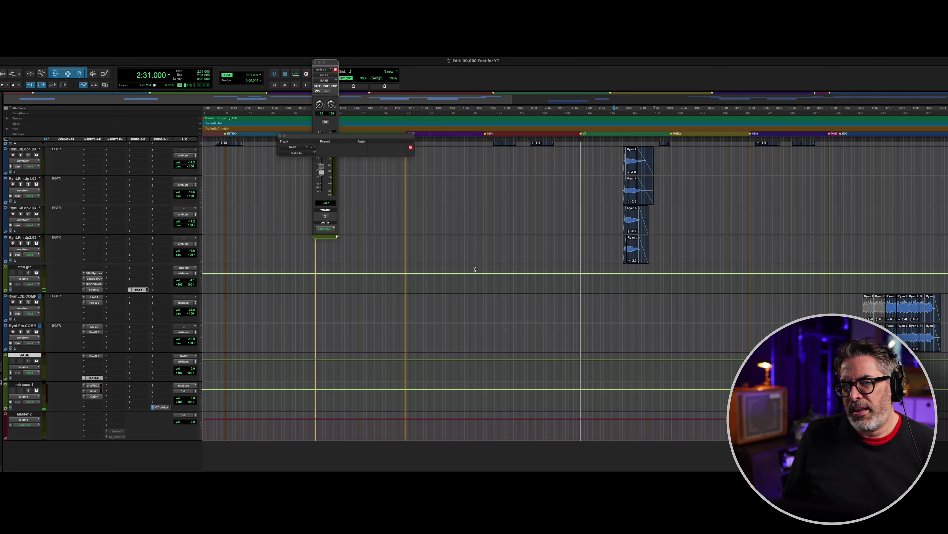
scroll(406, 329, up, 10)
scroll(407, 331, down, 10)
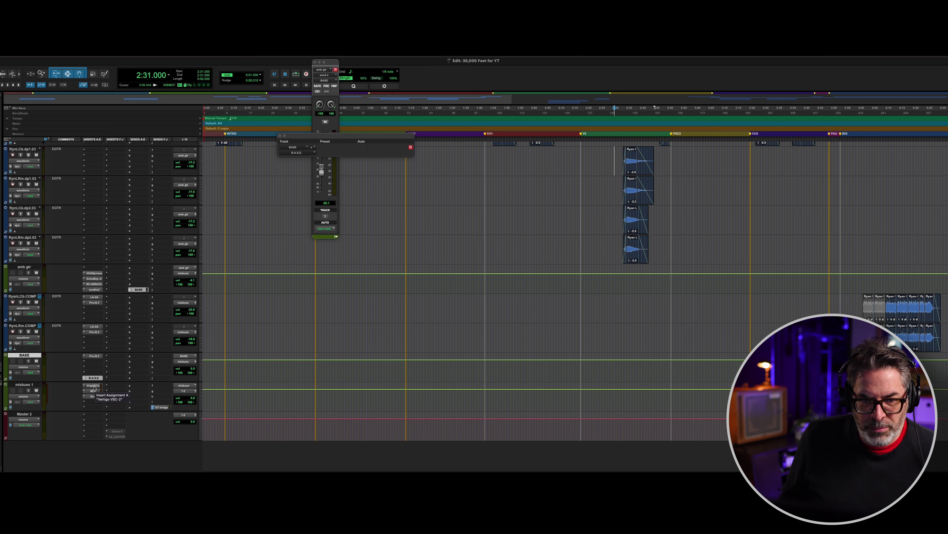
- Select the mixbuss 1 track, inspect its Vertigo VSC-2 and Oxford Inflator inserts during playback from 2:31, and close the plug-in
click(23, 385)
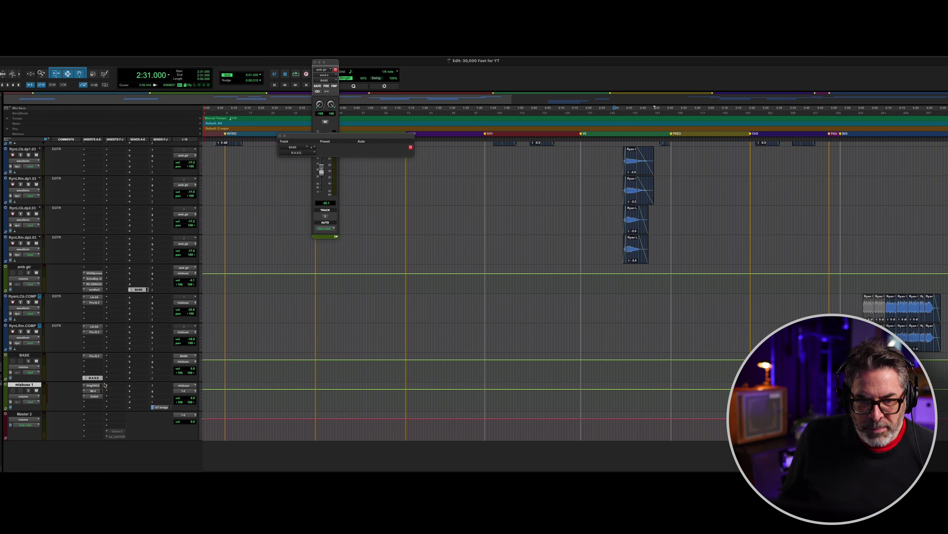
click(93, 386)
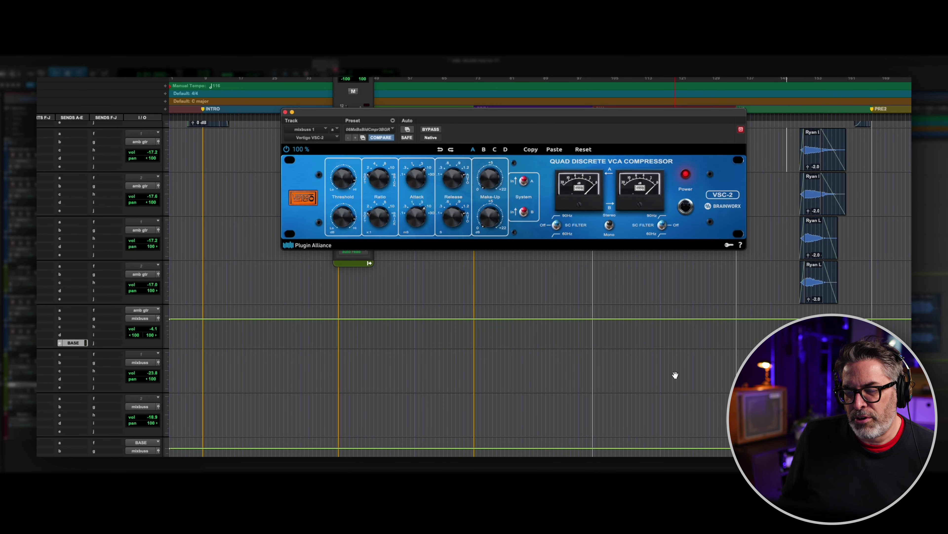
scroll(690, 383, down, 5)
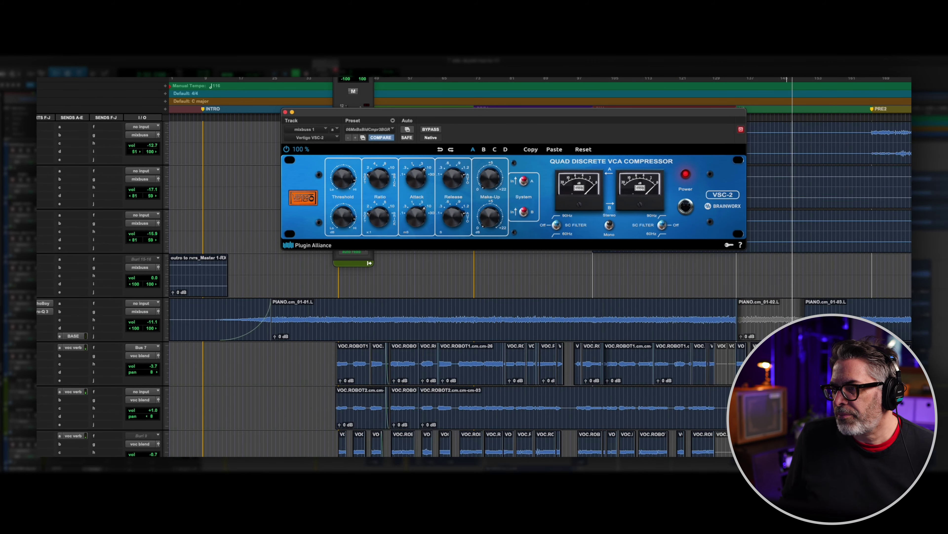
scroll(566, 358, up, 3)
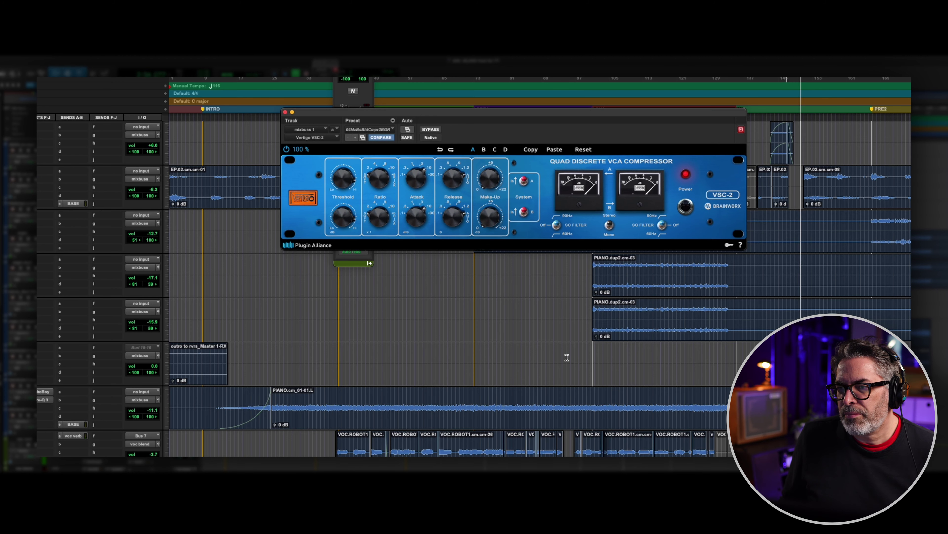
scroll(566, 357, down, 10)
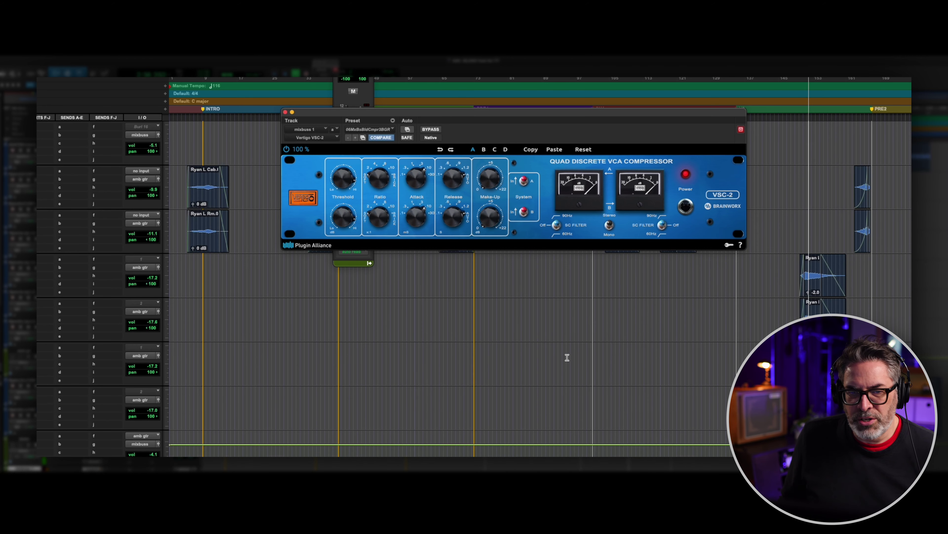
scroll(567, 358, down, 3)
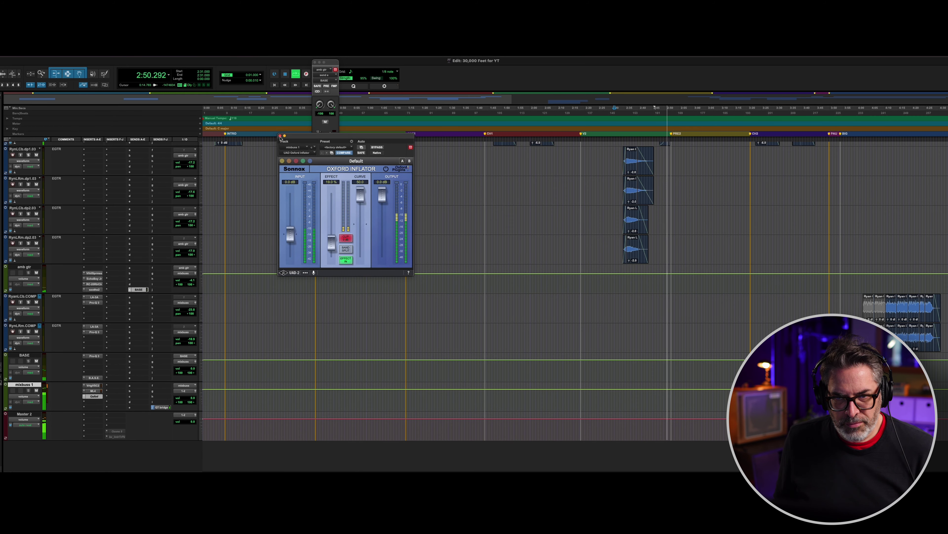
click(281, 136)
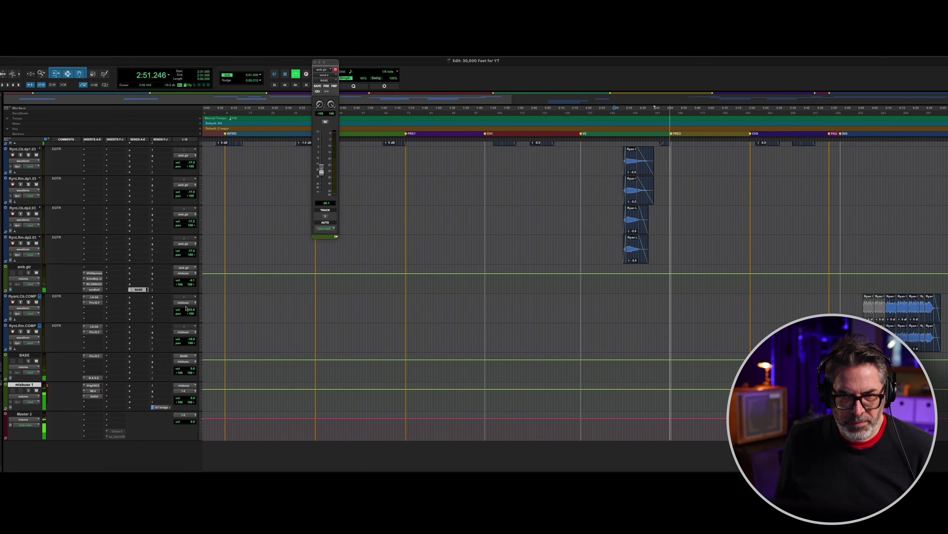
- Close the amb gtr send window, stop playback, and dismiss the Master 2 track height options without choosing one
click(315, 62)
key(space)
right_click(198, 428)
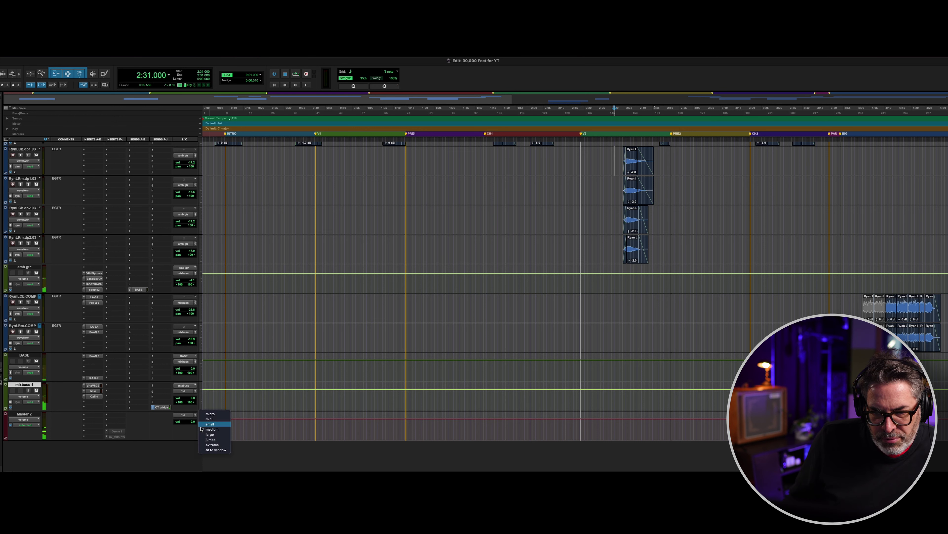
click(73, 429)
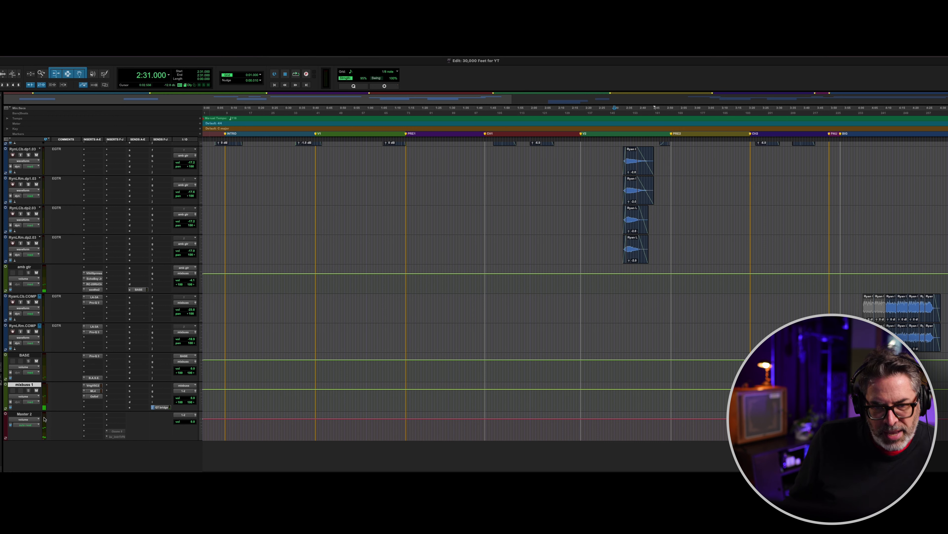